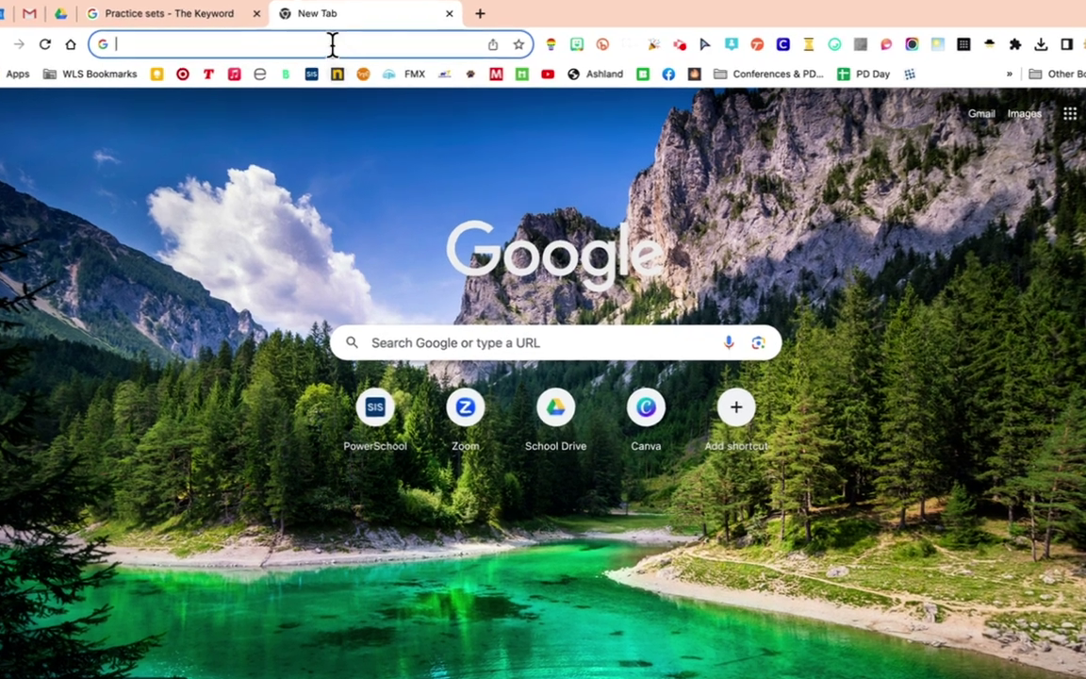
Go to the Google Classroom home page at classroom.google.com in the open new tab.
click(330, 46)
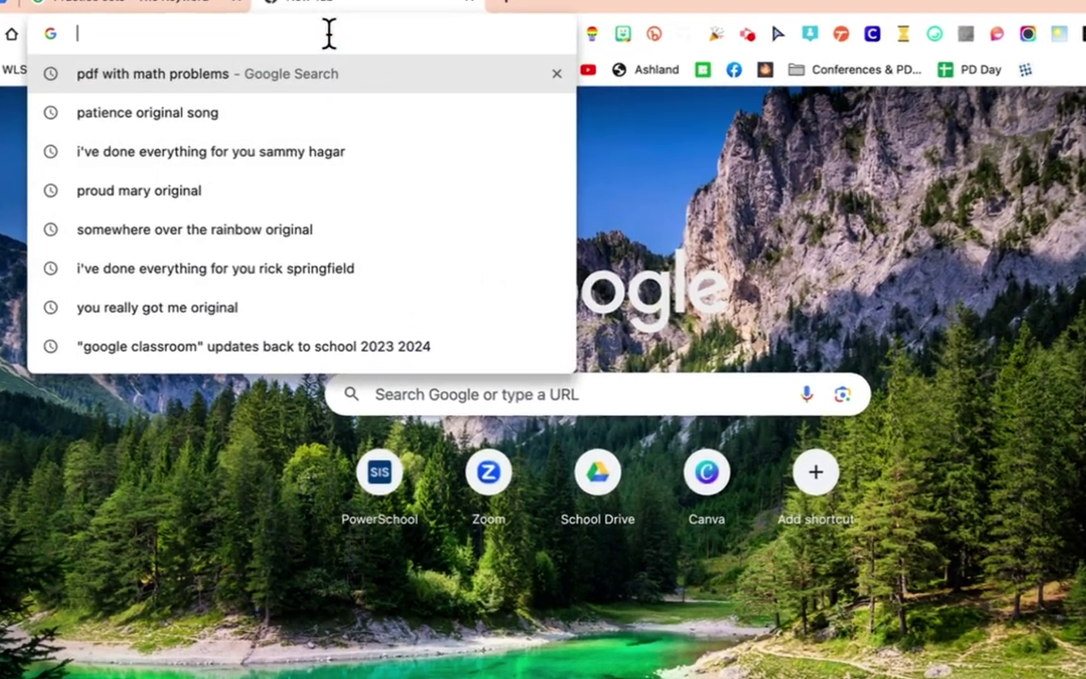
text(cl)
key(Return)
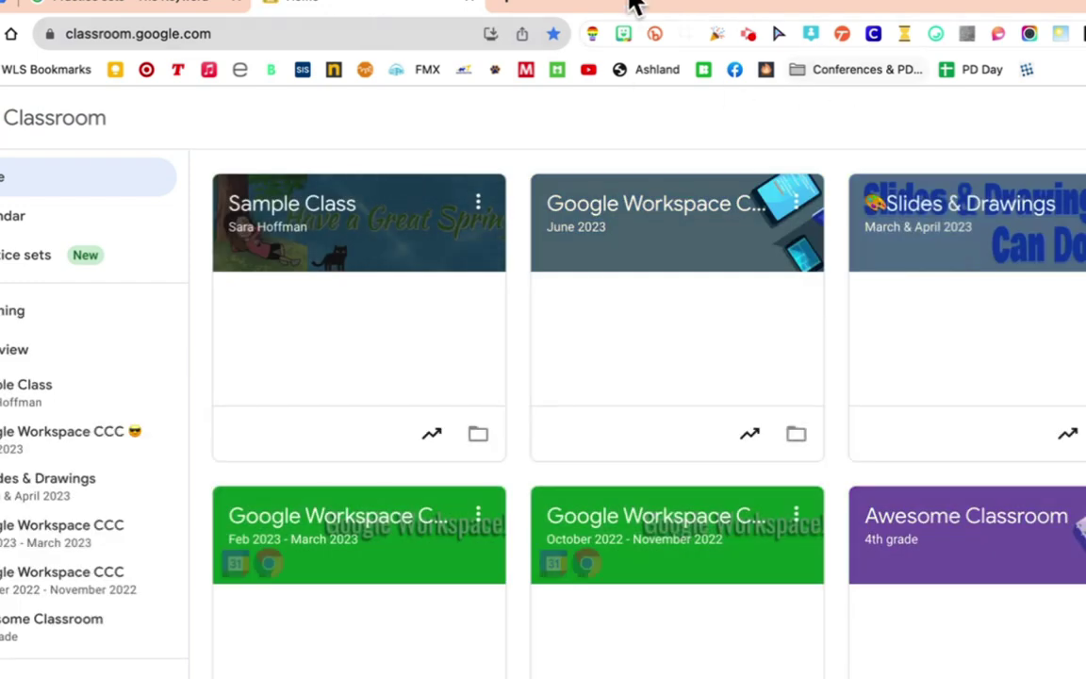
In a new browser tab, rearrange the Google apps launcher by moving the Classroom and Drive shortcuts to different positions.
click(509, 9)
click(1085, 118)
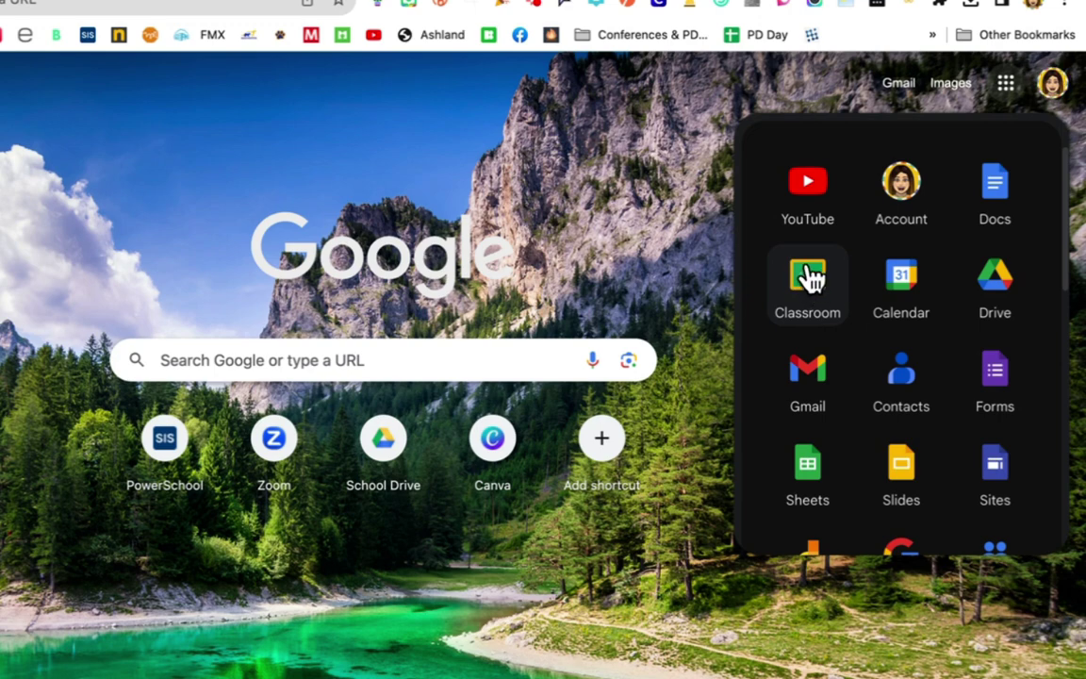
drag(816, 278, 1006, 183)
drag(1012, 287, 822, 200)
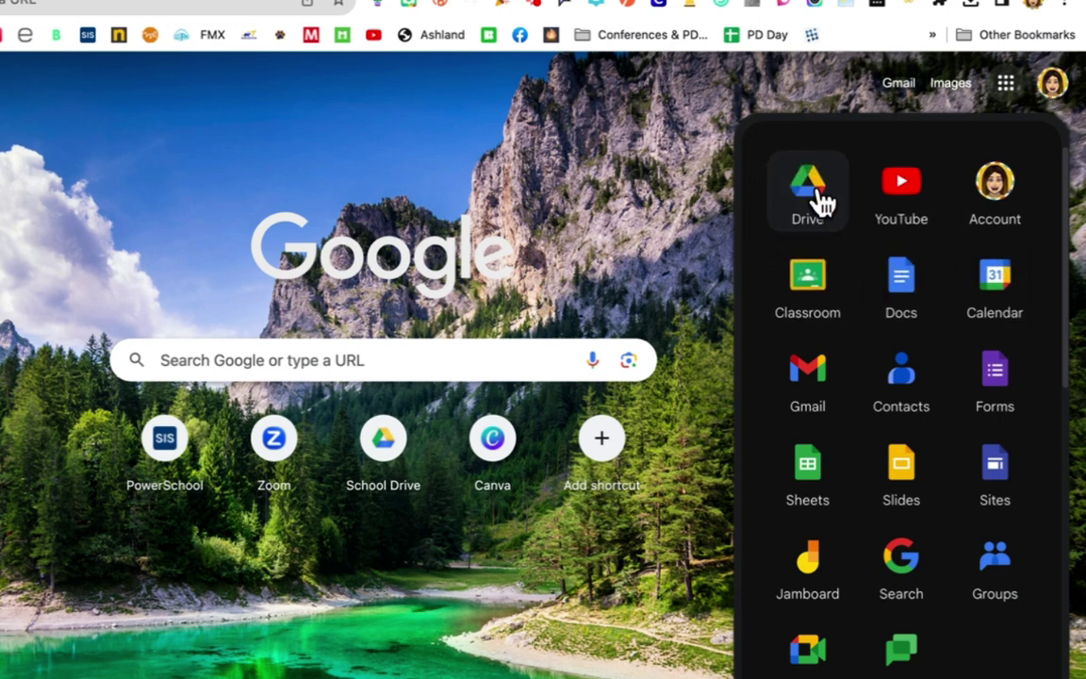
drag(822, 201, 1002, 207)
drag(989, 393, 911, 363)
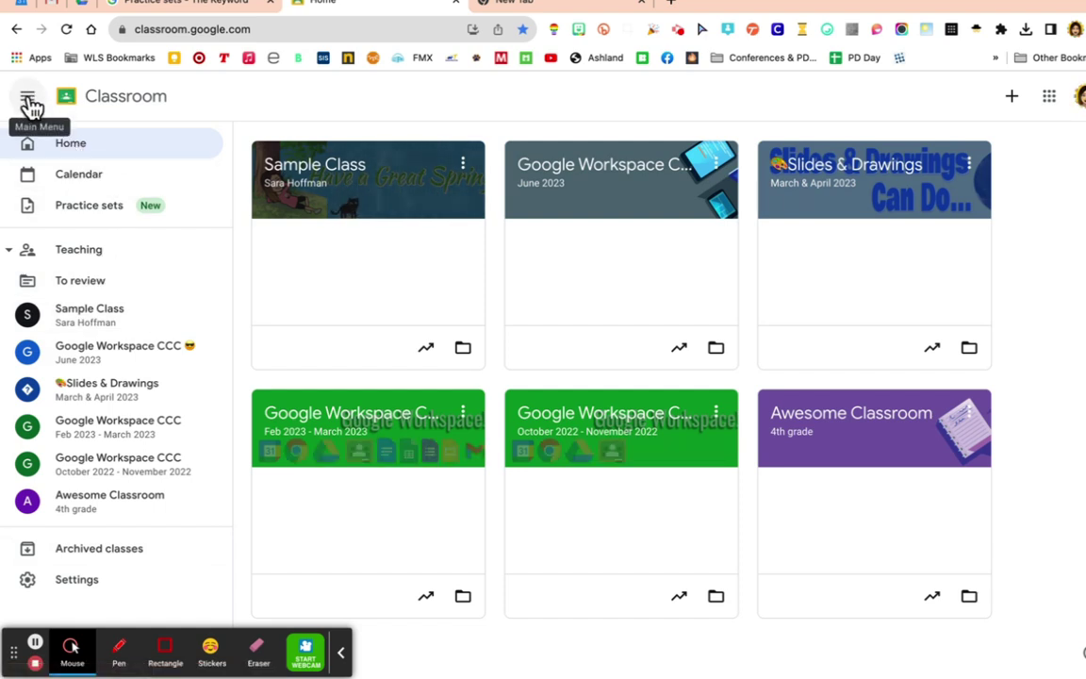
Collapse the Classroom main menu to icons only and open the Sample Class.
click(29, 100)
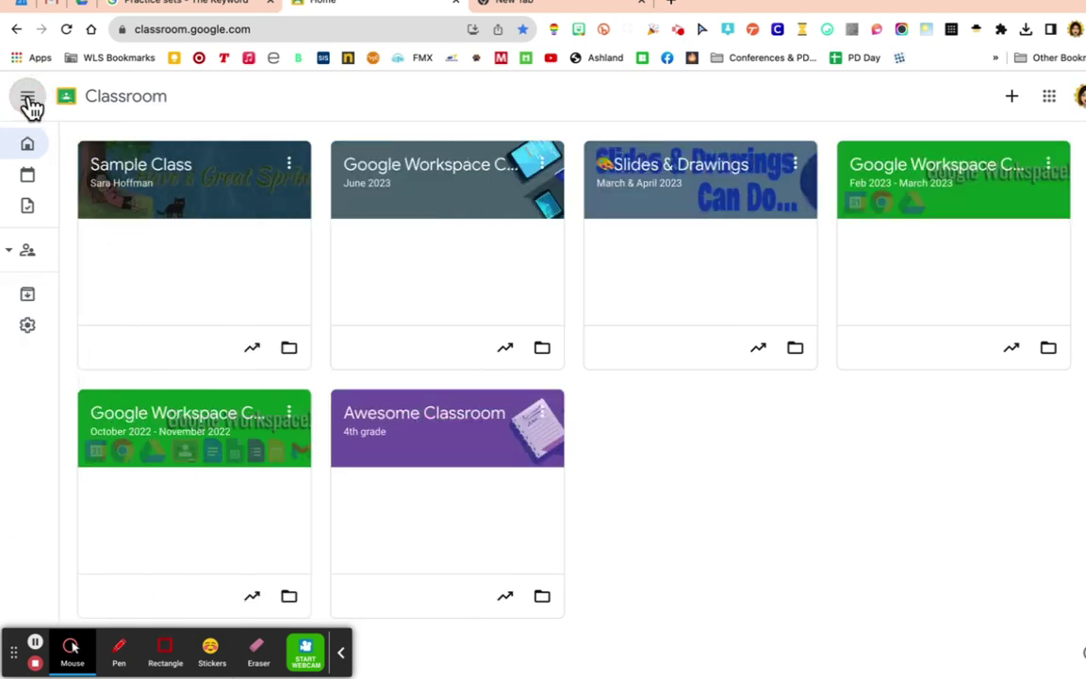
mouse_move(29, 233)
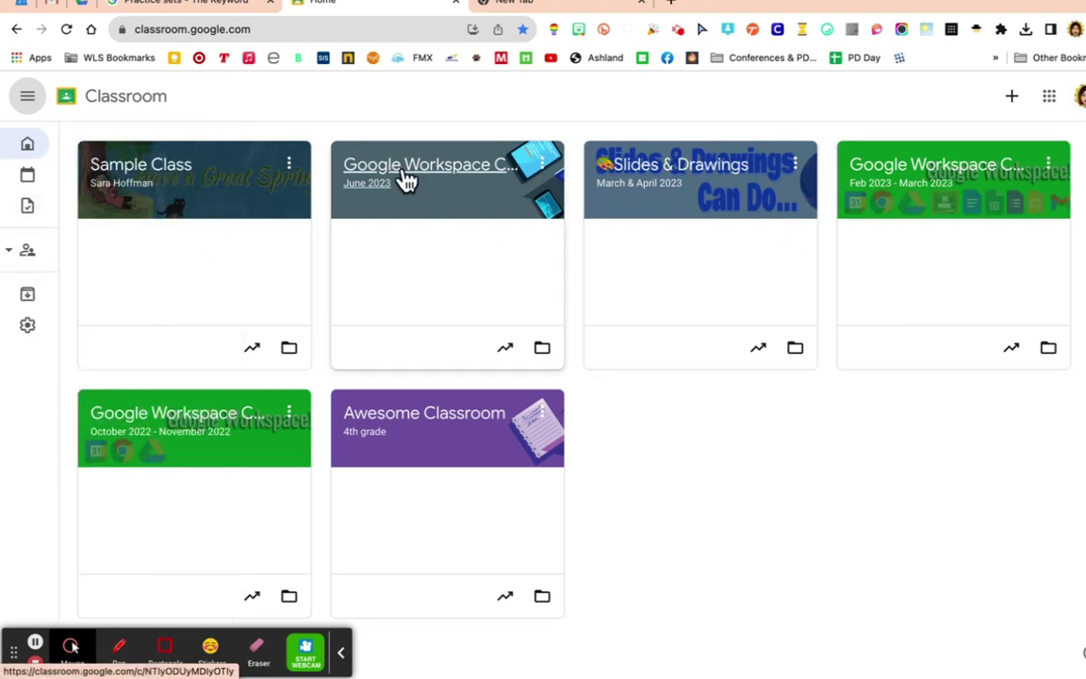
drag(193, 198, 172, 186)
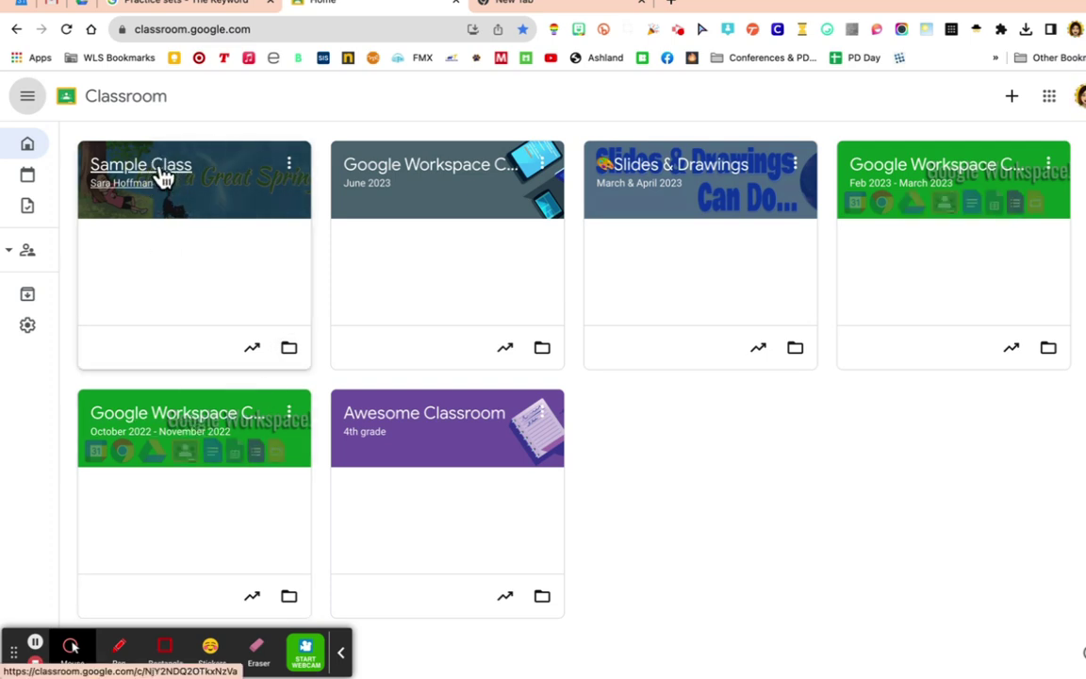
click(160, 175)
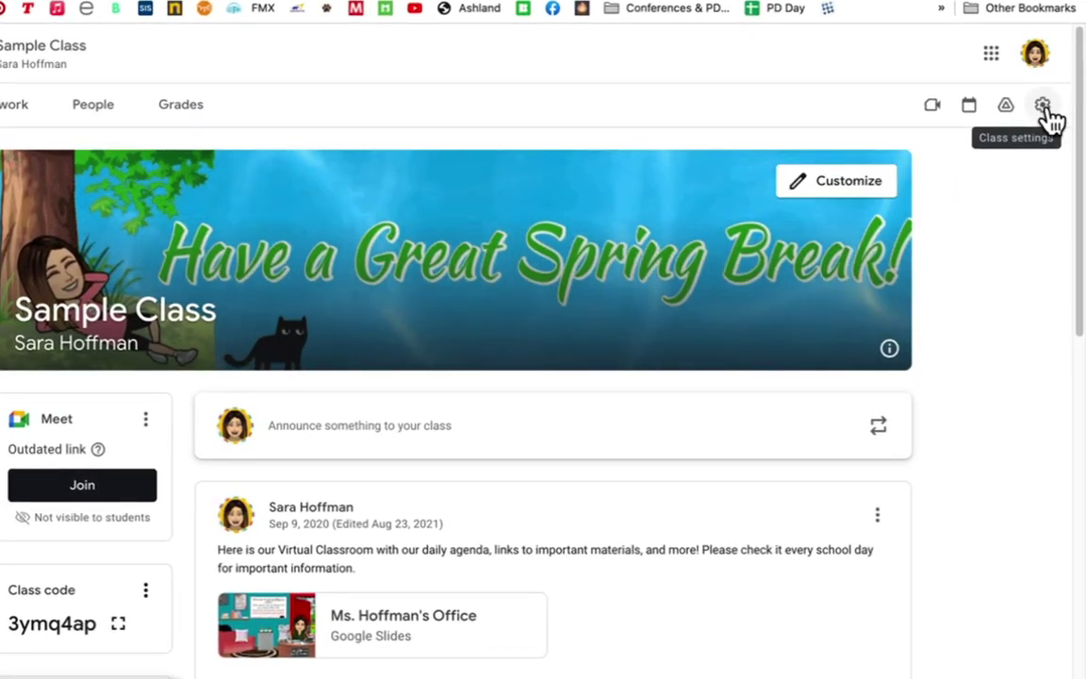
In the class settings, choose "Only teachers can post or comment" for Stream and "Hide notifications" for Classwork on the Stream.
click(1043, 108)
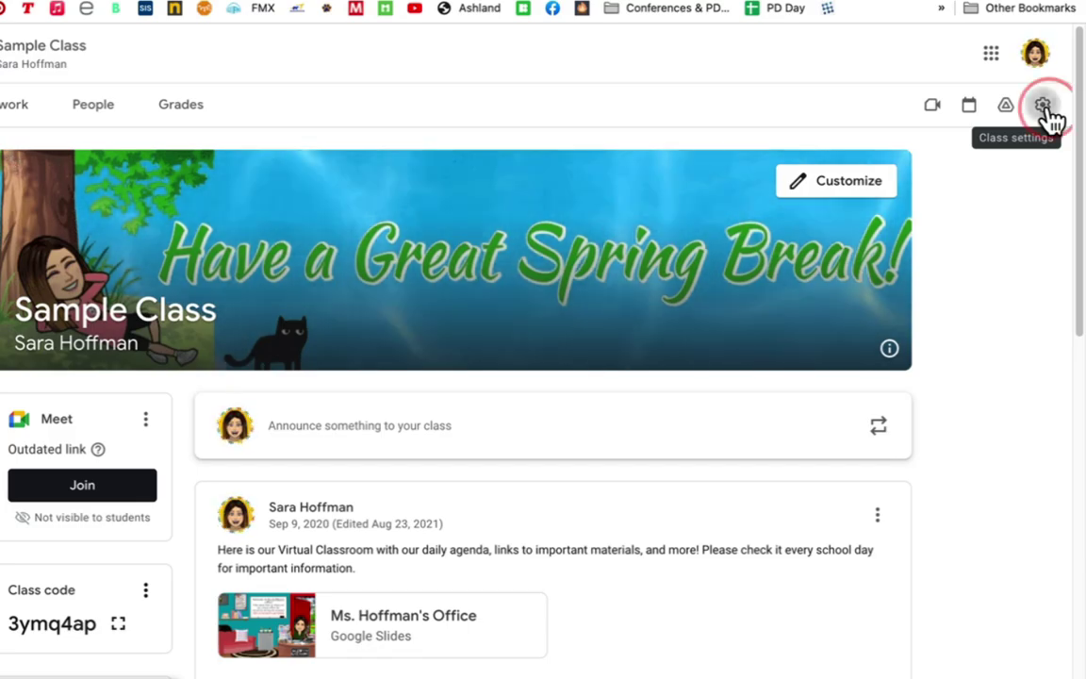
scroll(378, 234, down, 6)
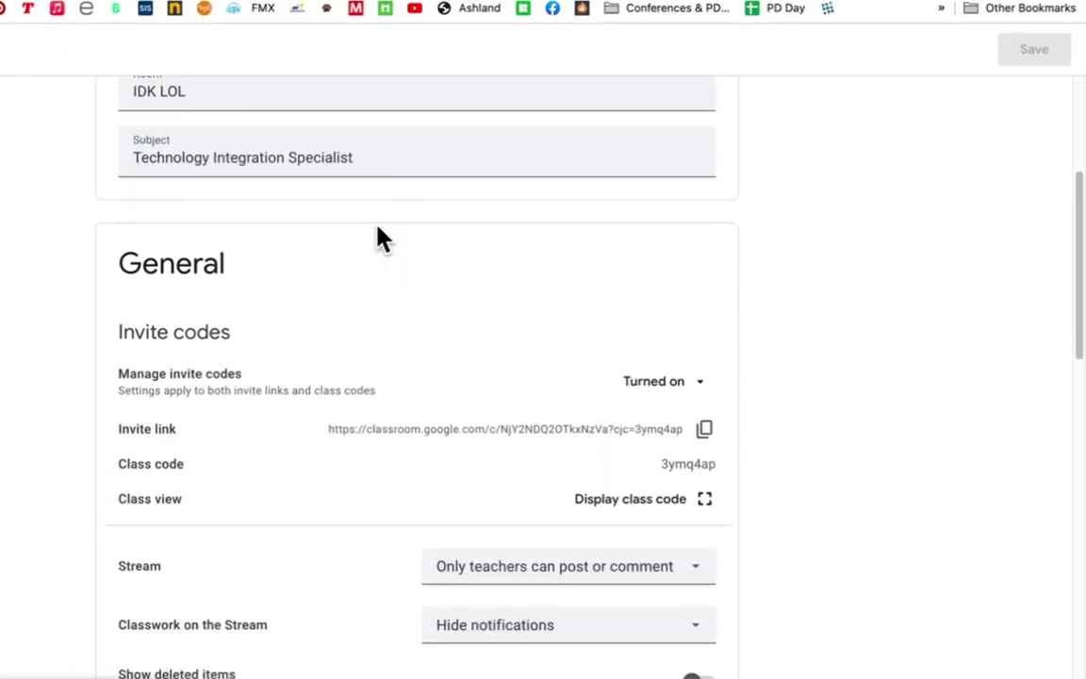
scroll(377, 235, down, 5)
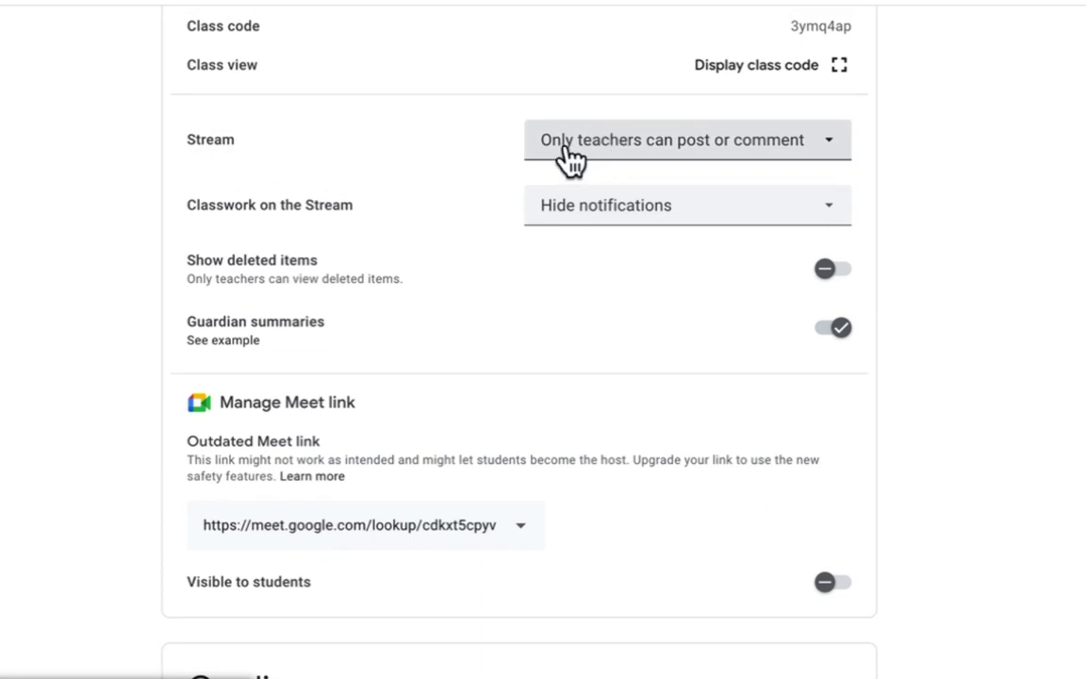
click(763, 158)
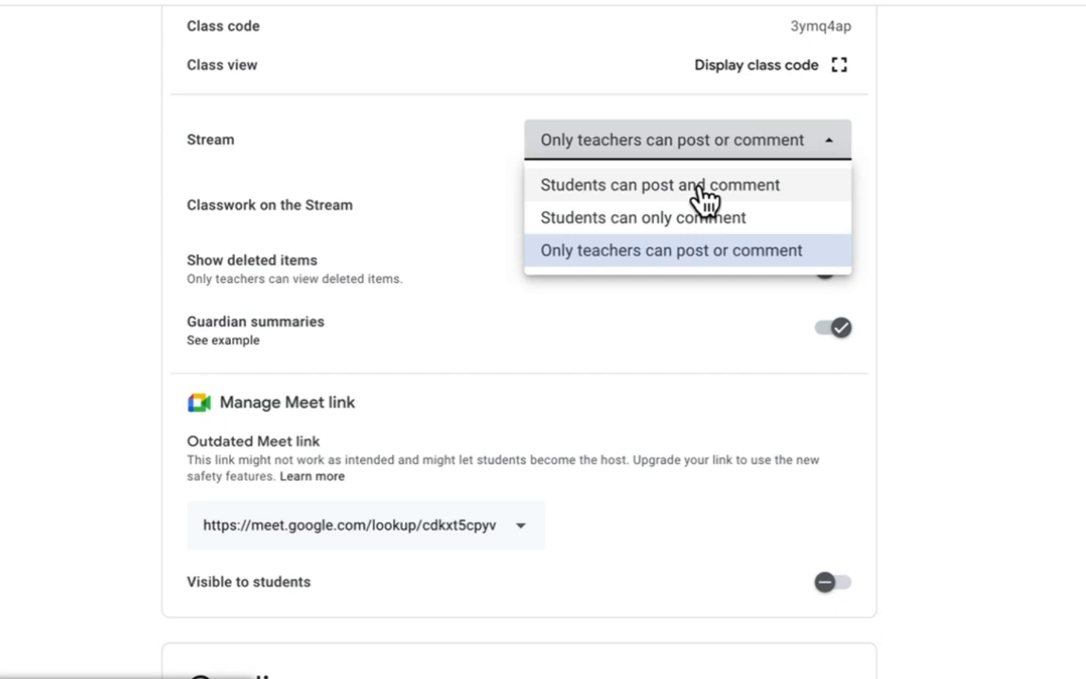
click(608, 257)
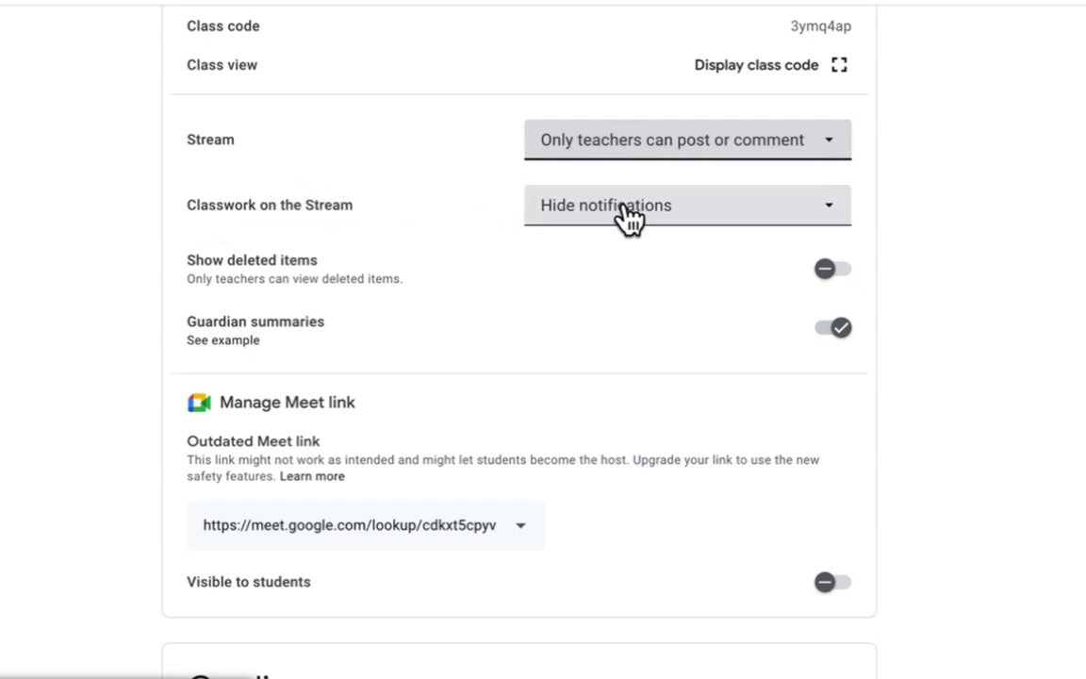
click(705, 219)
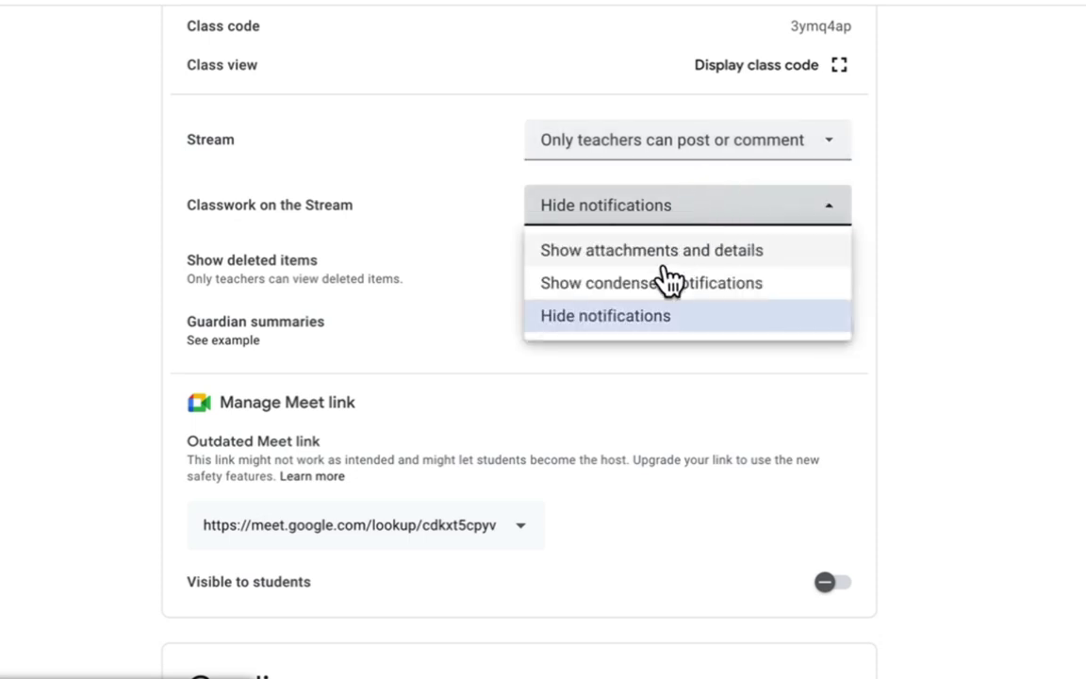
click(634, 323)
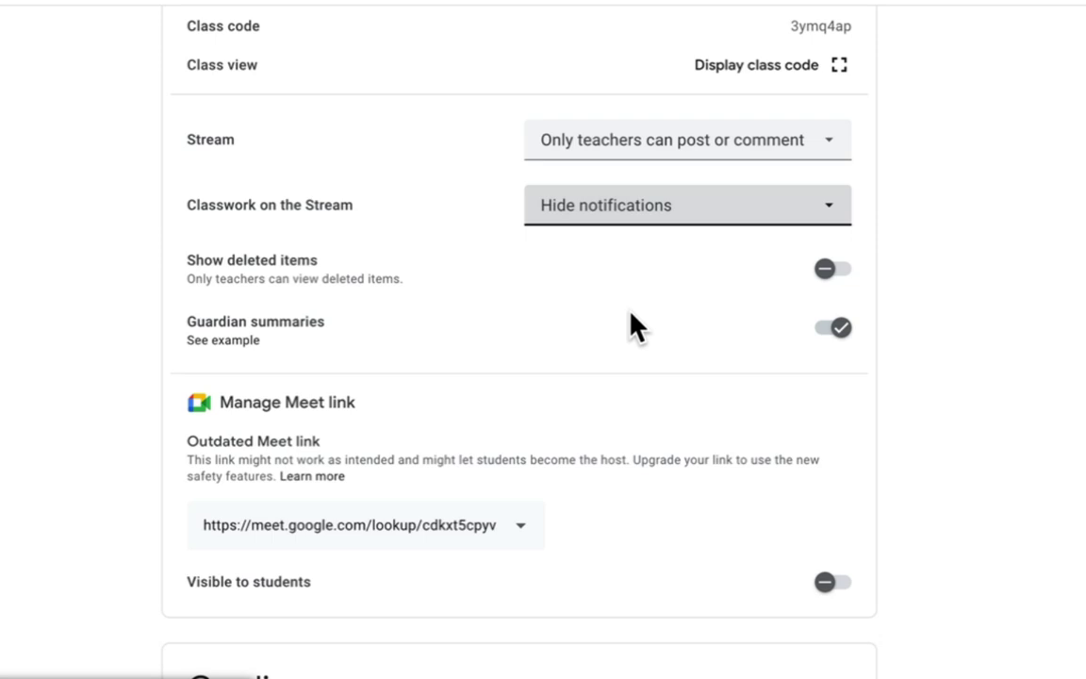
Open the WLS Staff Hub from the WLS Bookmarks in a new tab and switch to that tab.
scroll(633, 325, down, 3)
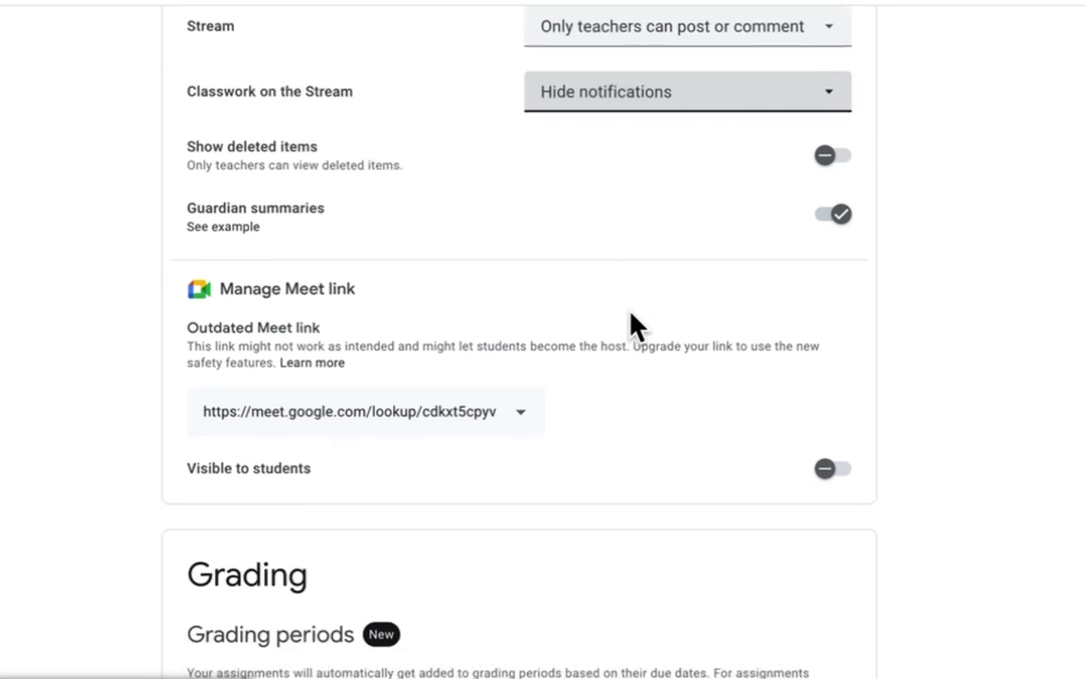
scroll(633, 326, down, 3)
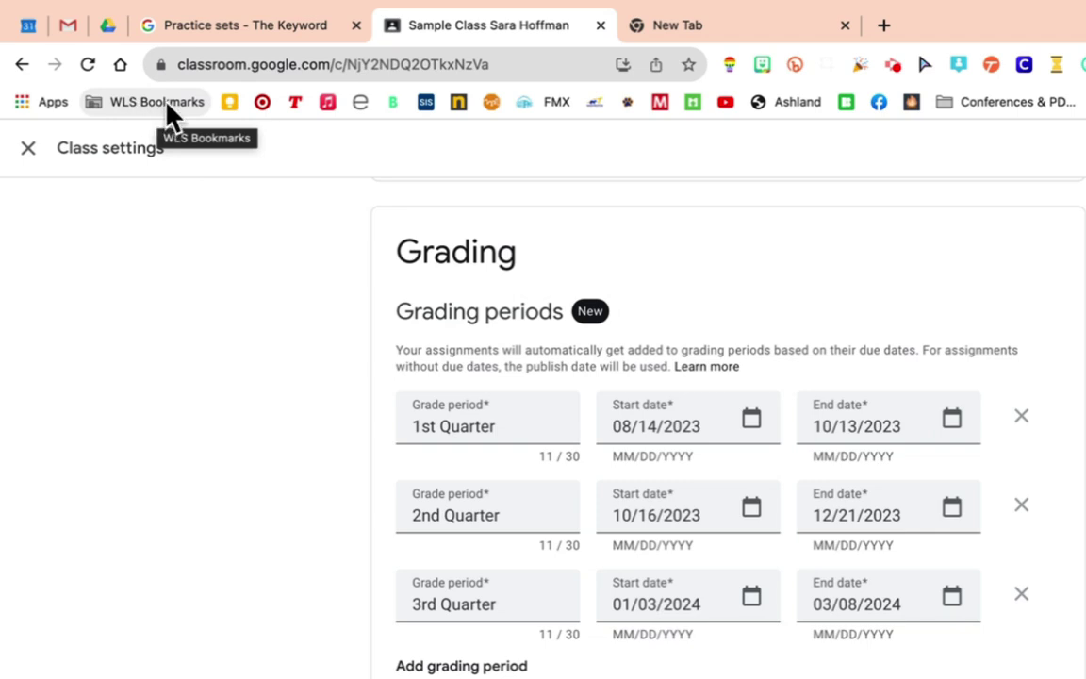
click(160, 104)
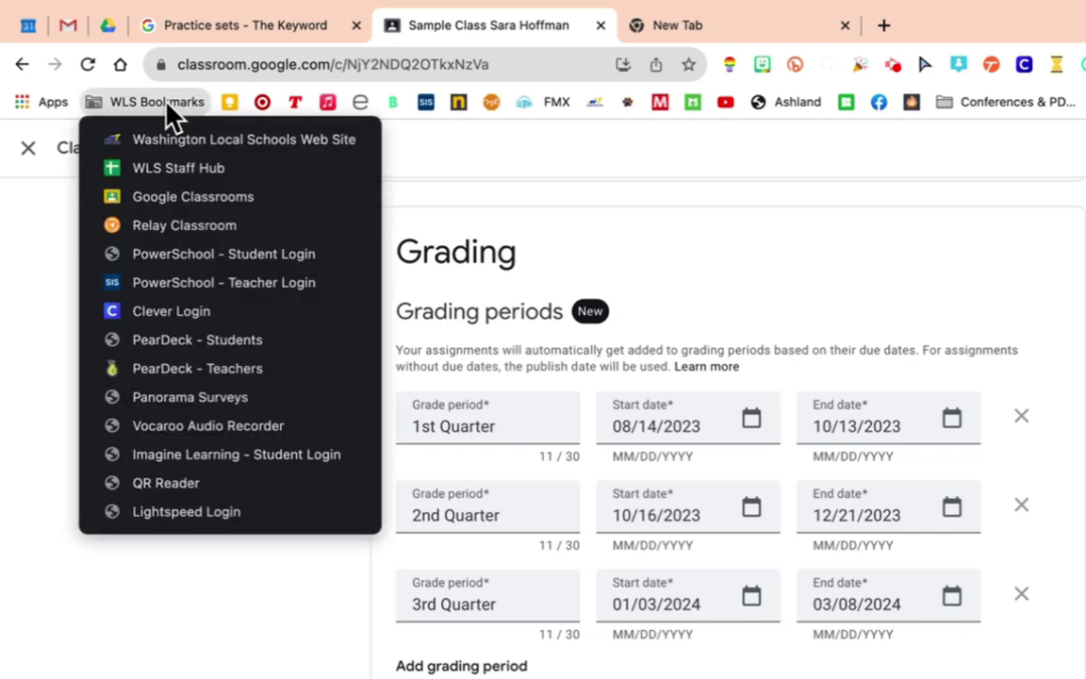
right_click(172, 169)
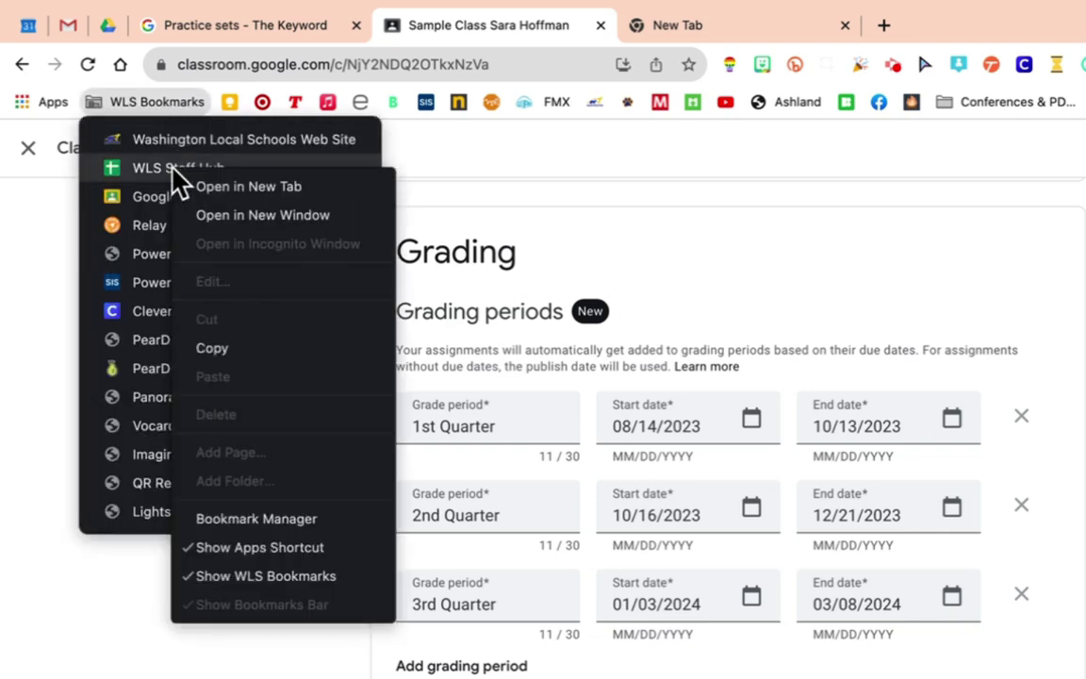
click(243, 187)
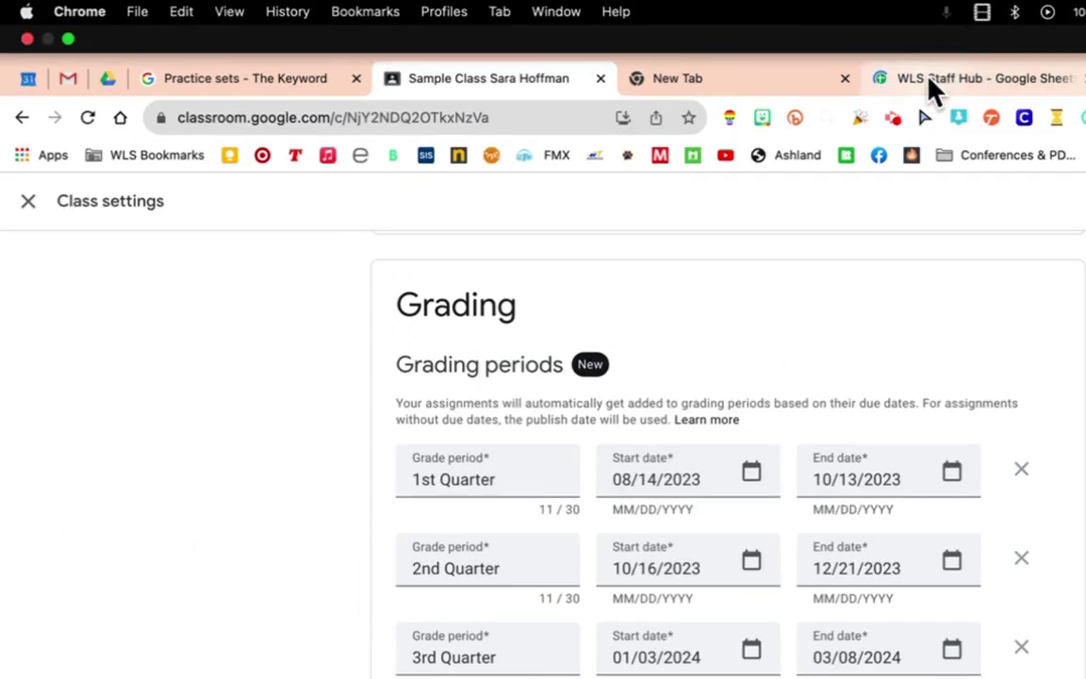
click(933, 85)
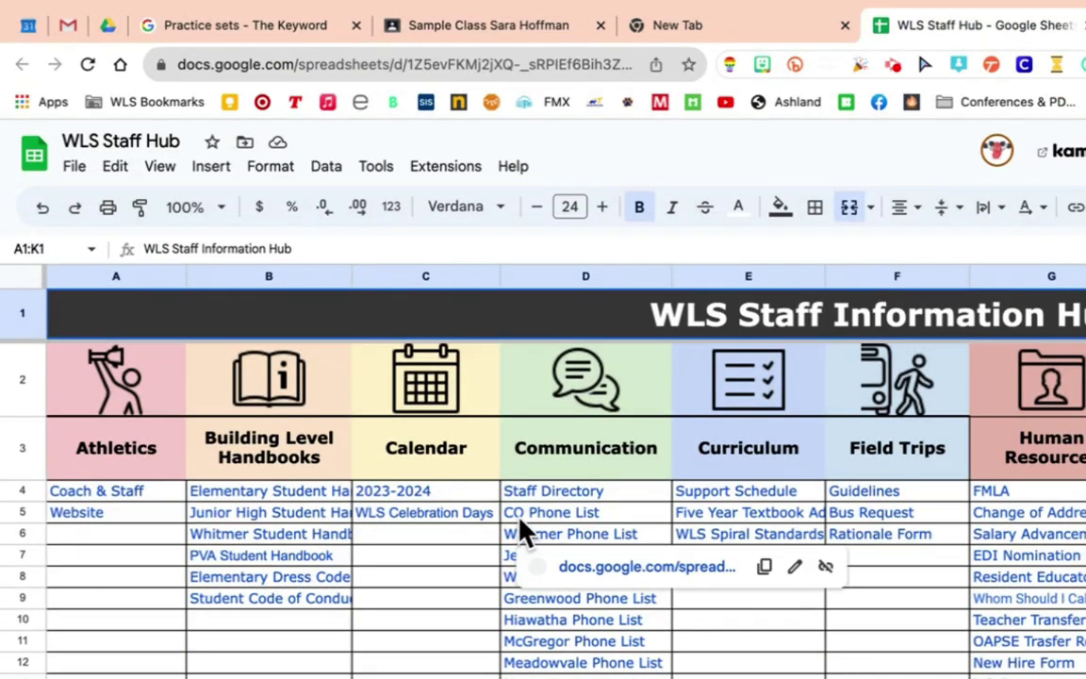
Open the linked 2023-2024 calendar PDF from the Calendar column and examine the start and end dates of each quarter.
click(408, 495)
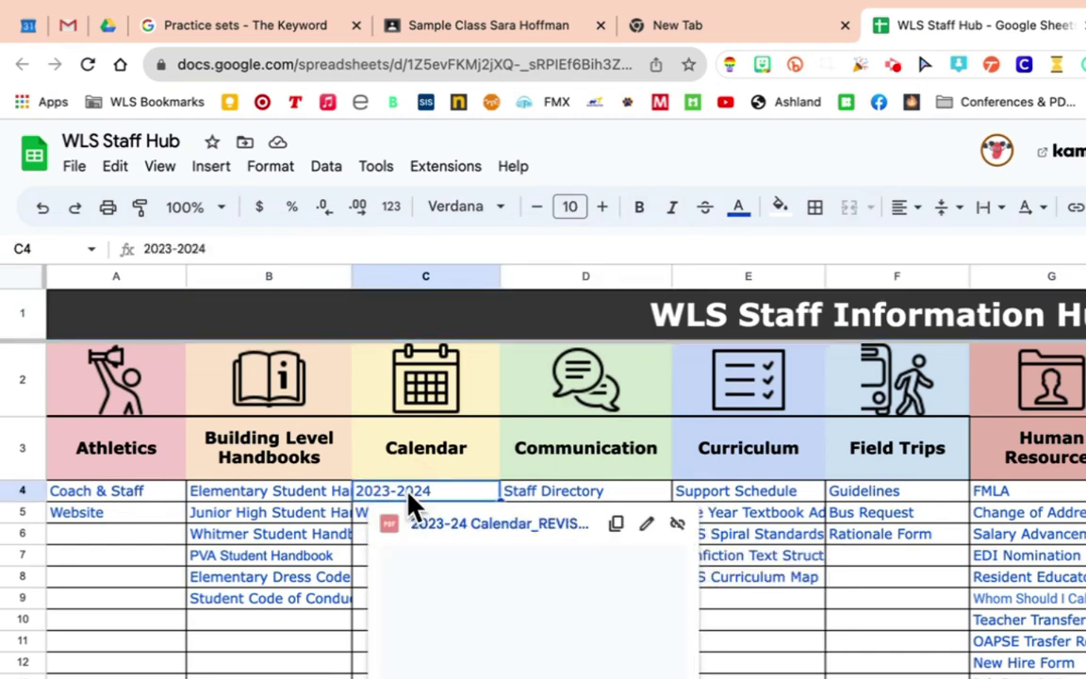
click(429, 526)
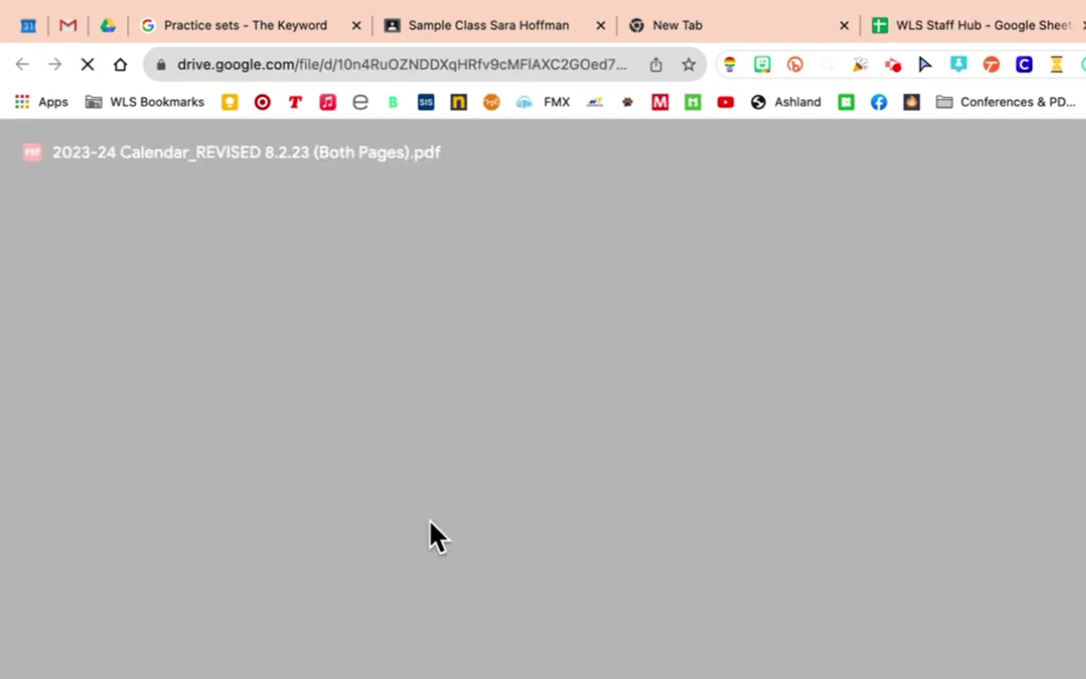
scroll(707, 443, down, 10)
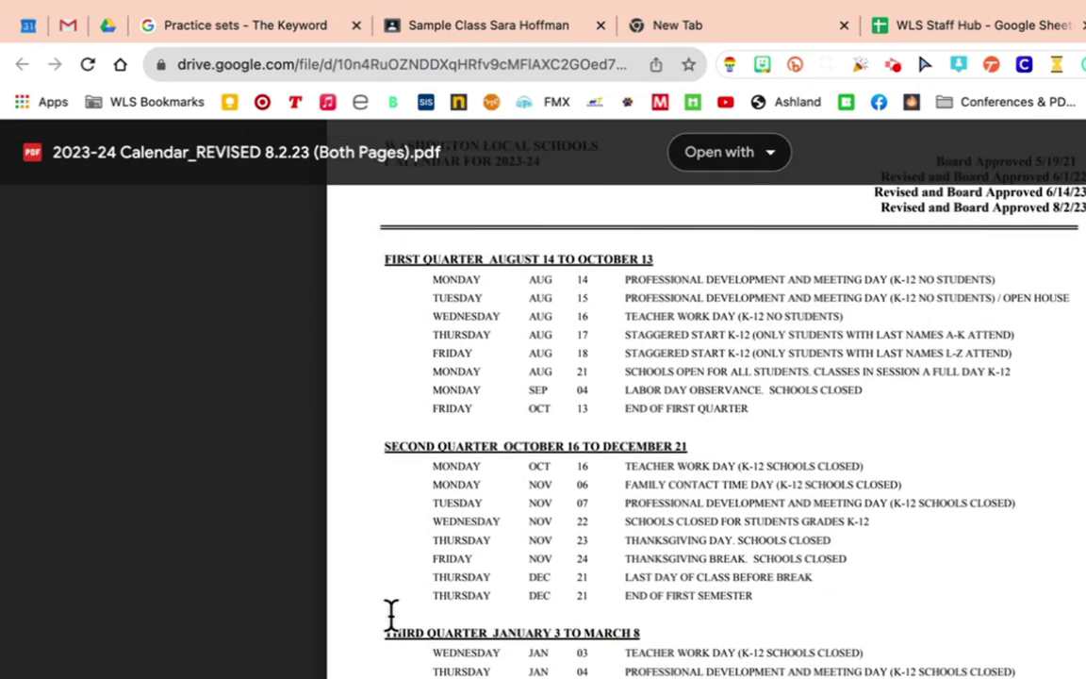
scroll(513, 596, down, 5)
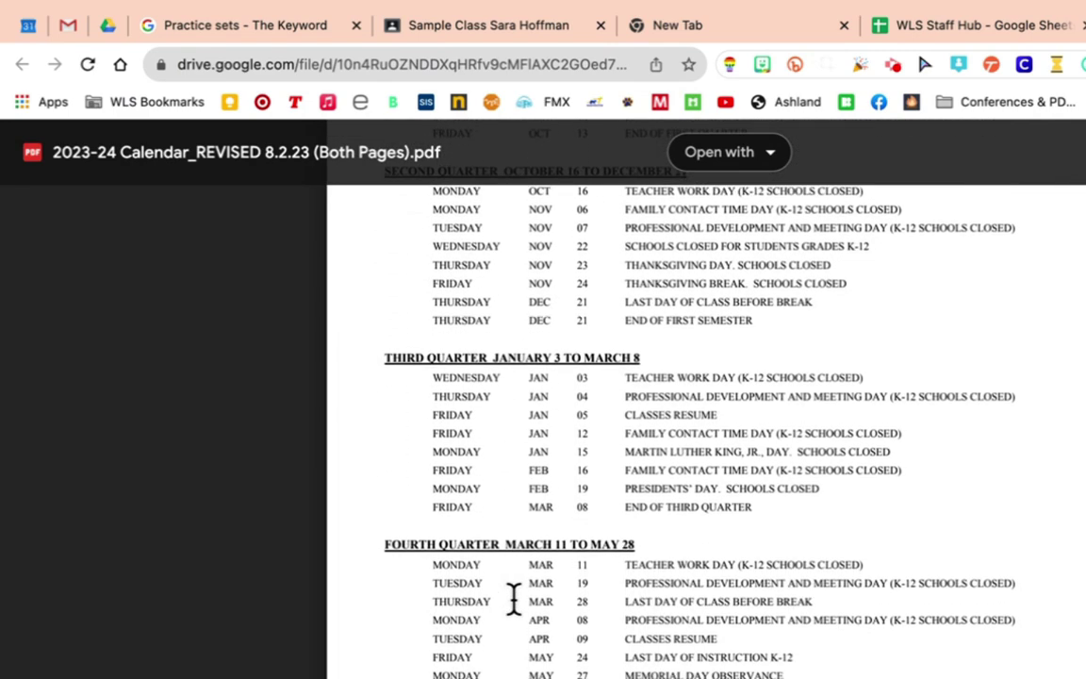
Return to the Sample Class settings and add a grading period named 4th Quarter.
click(531, 31)
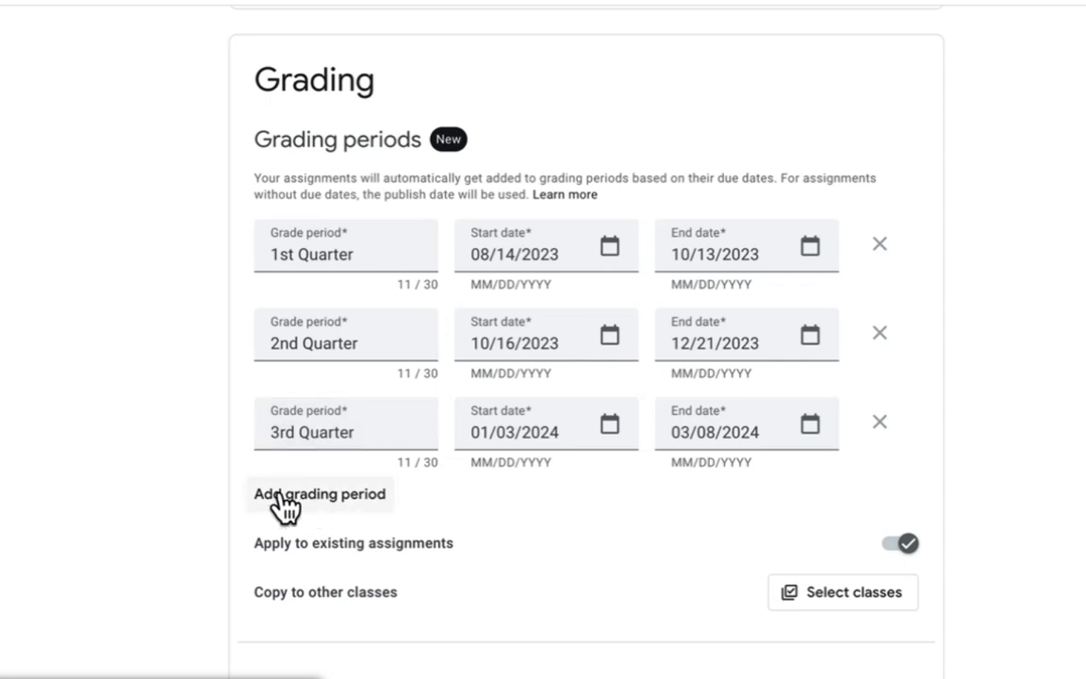
click(307, 500)
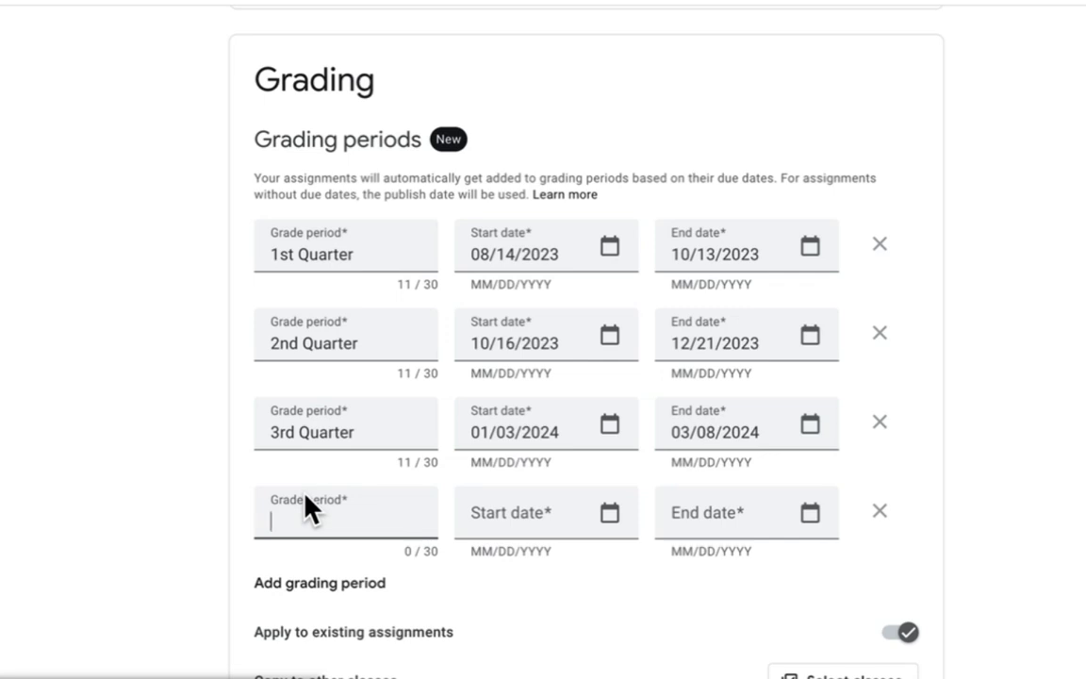
text(4th Quarter)
Set the 4th Quarter grading period's start date to 03/11/2024.
click(611, 514)
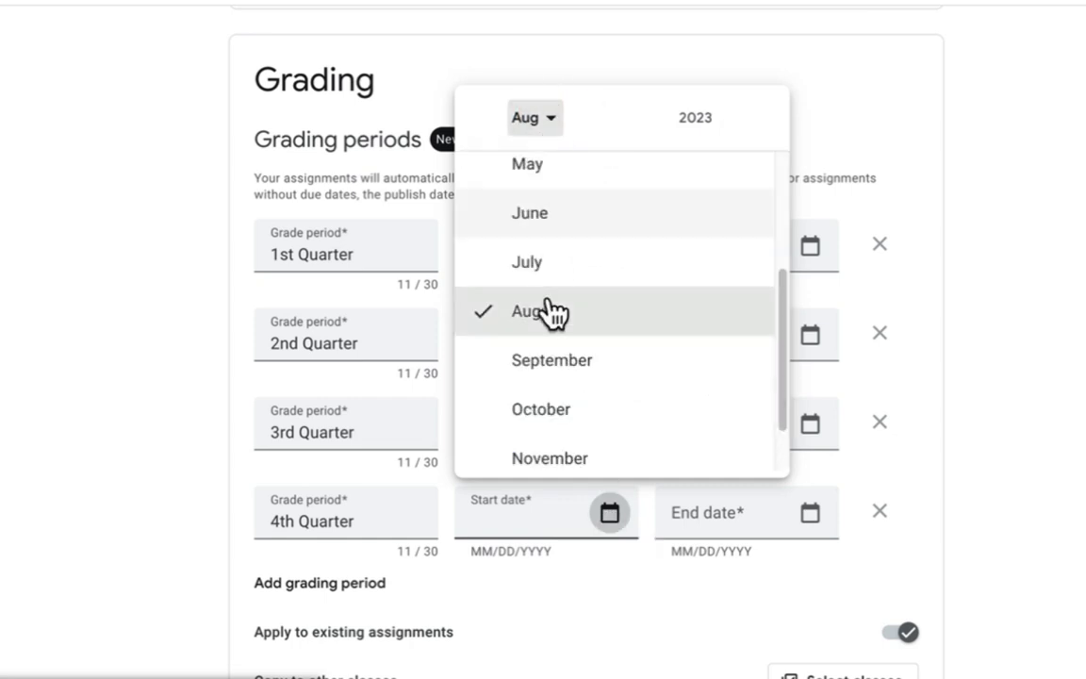
scroll(552, 363, down, 1)
scroll(553, 364, up, 3)
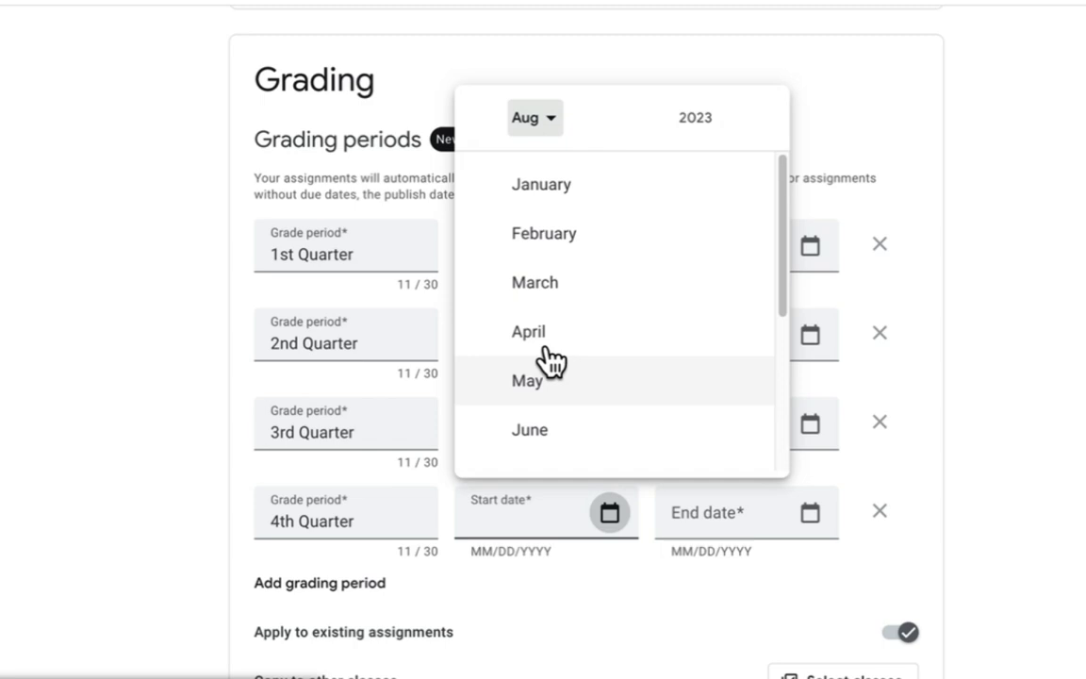
click(552, 283)
click(716, 121)
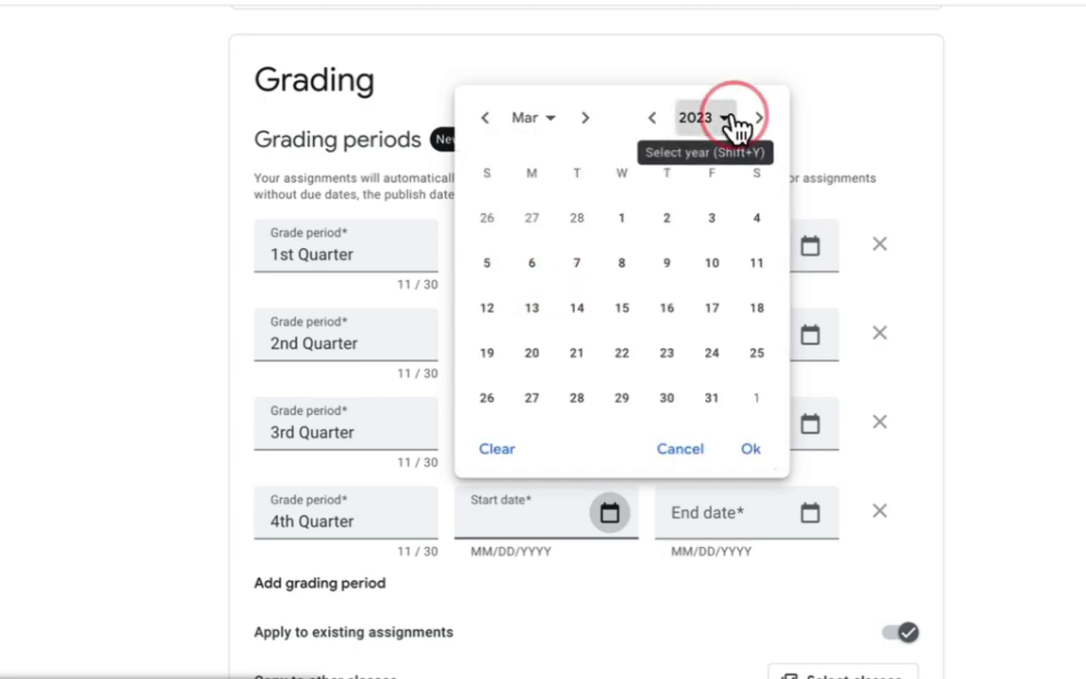
click(562, 360)
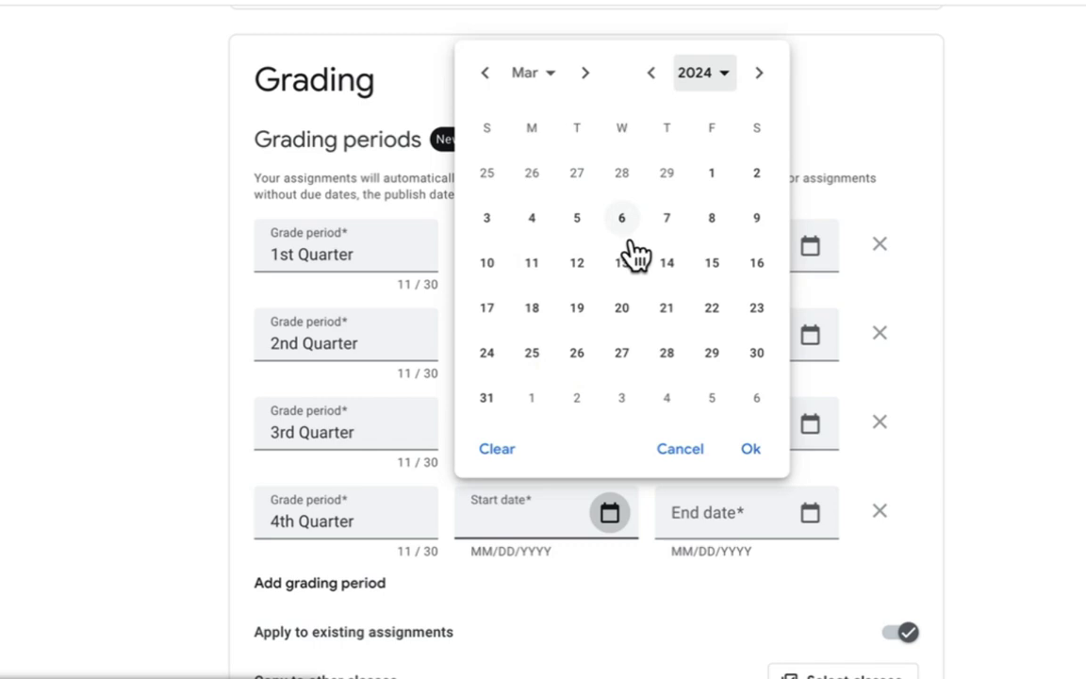
click(533, 267)
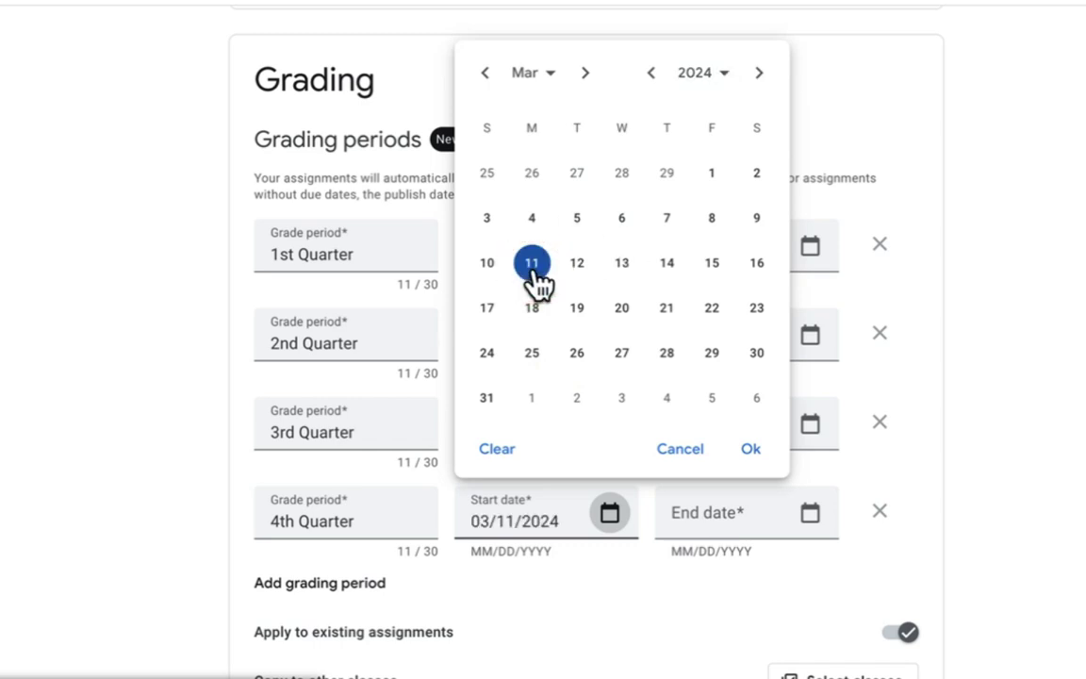
click(754, 459)
Set the 4th Quarter grading period's end date to 05/28/2024.
click(813, 522)
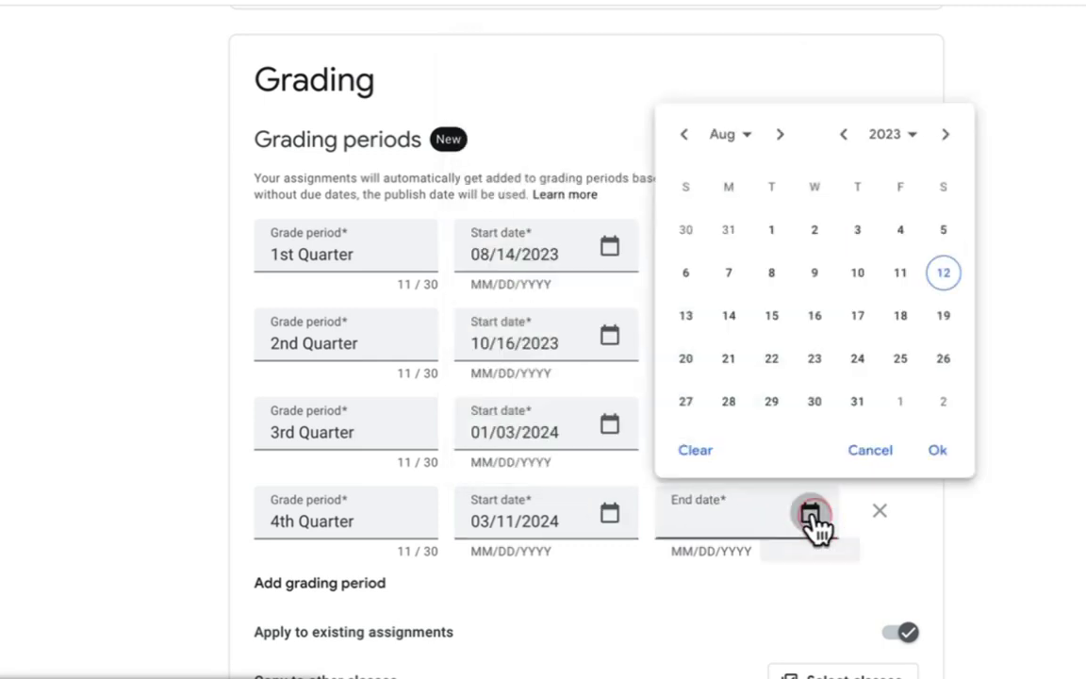
click(731, 133)
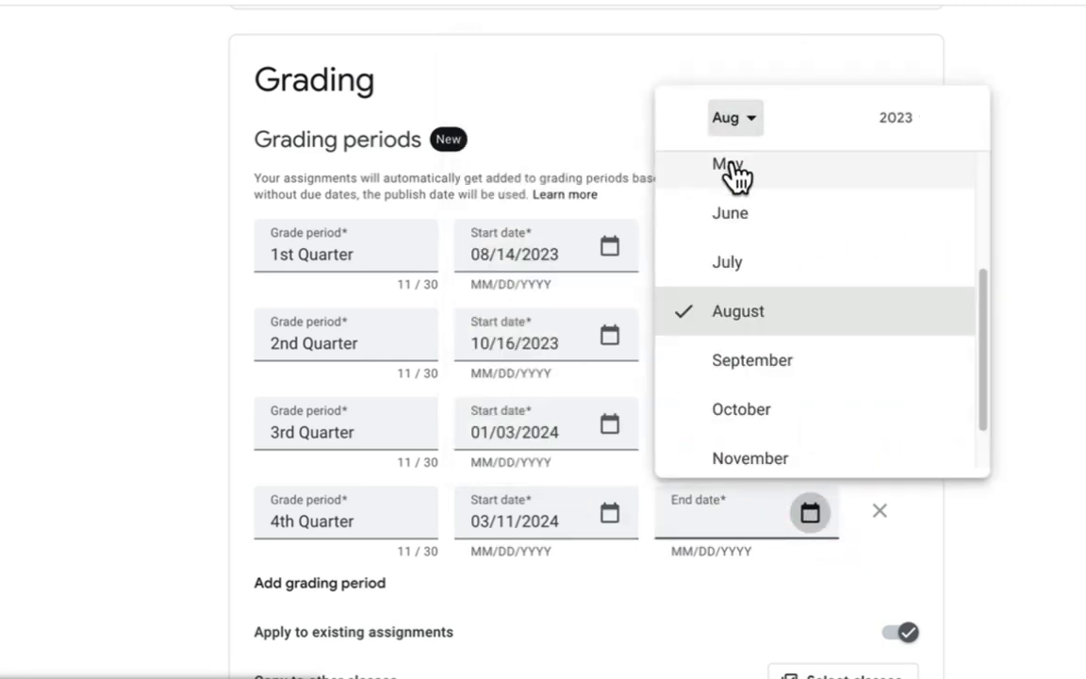
click(733, 172)
click(893, 121)
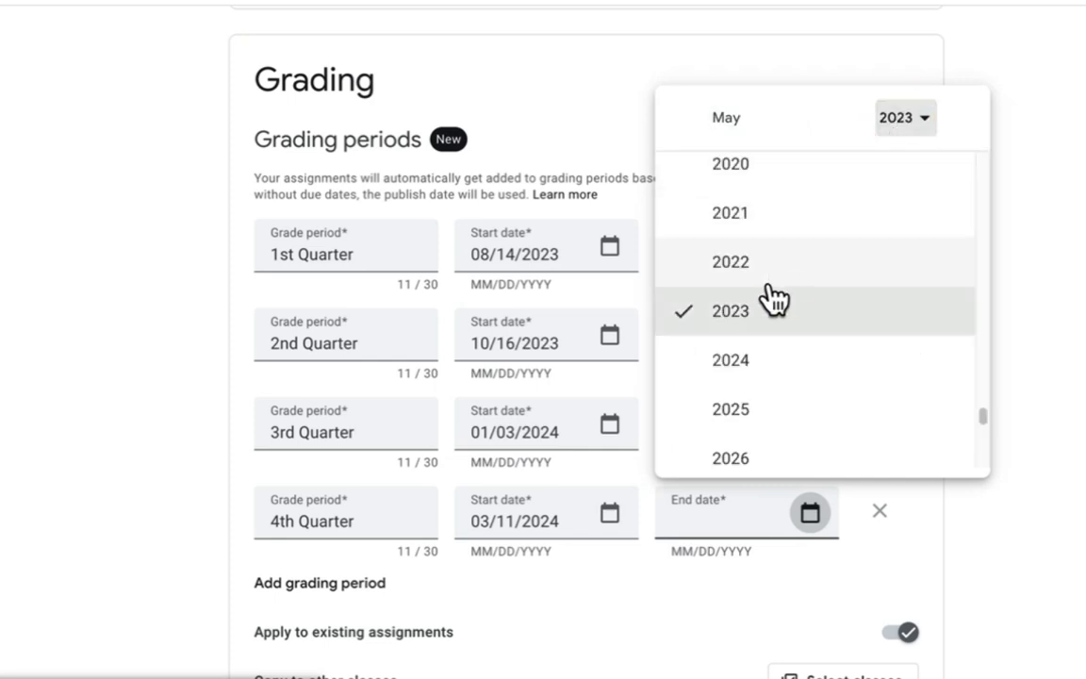
click(735, 364)
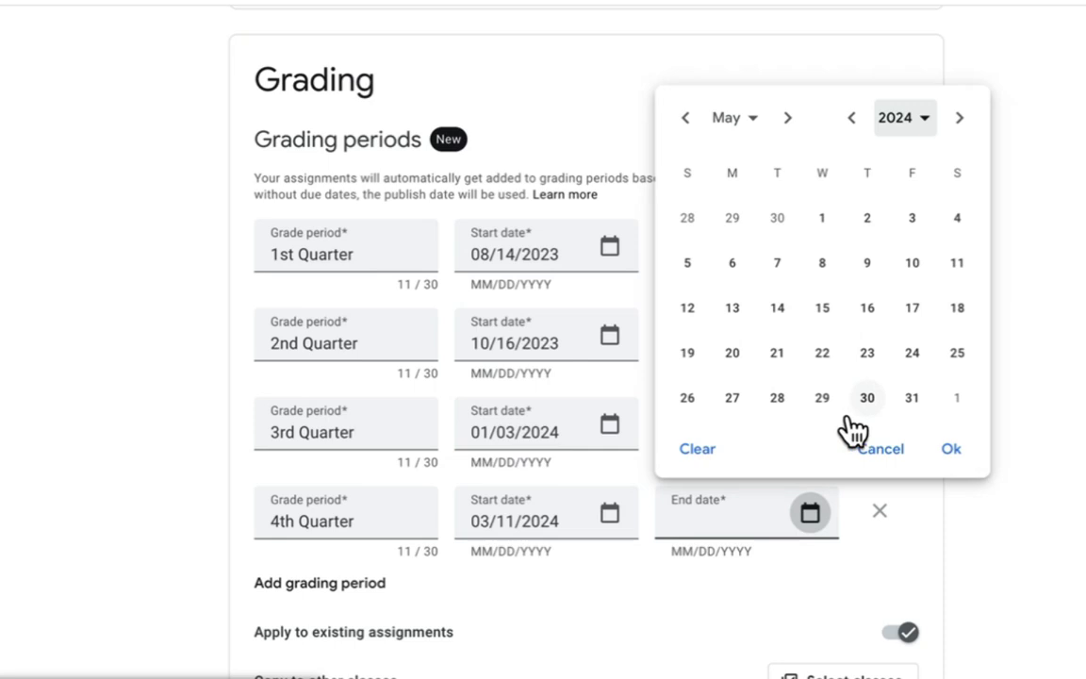
click(781, 400)
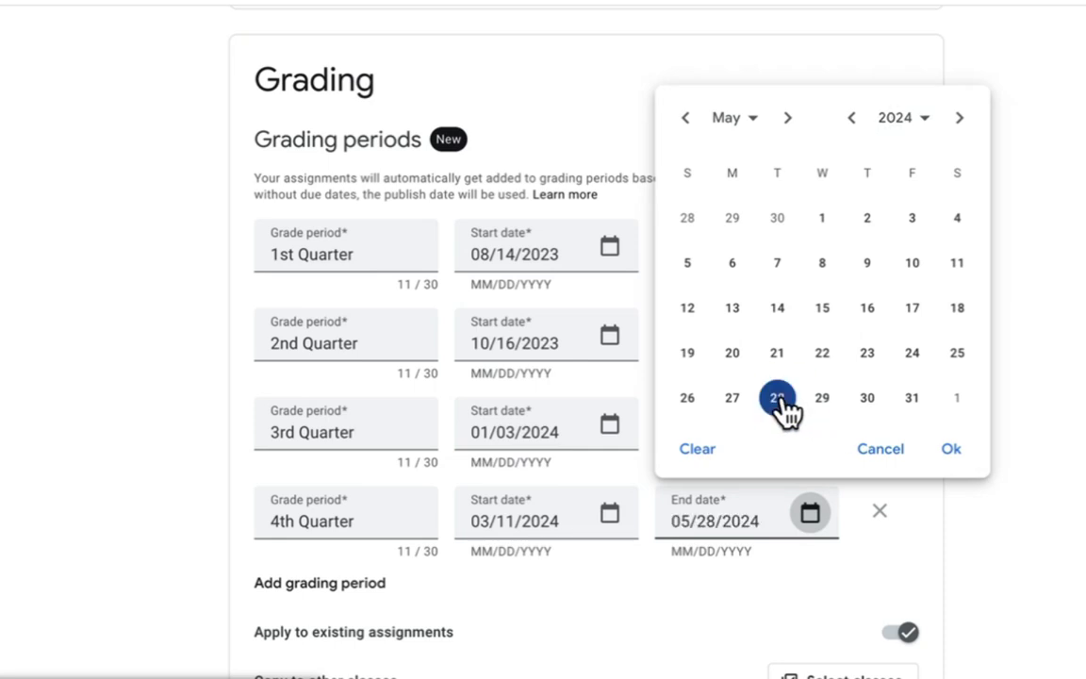
click(951, 453)
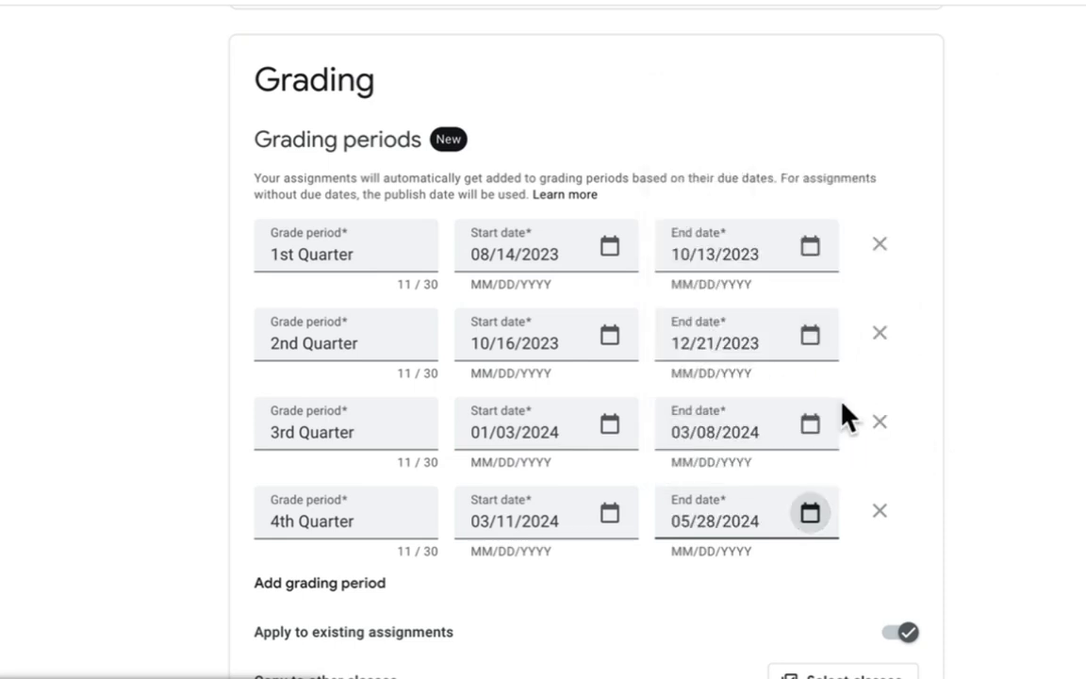
Turn off applying grading periods to existing assignments and select Awesome Classroom as the class to copy them to.
scroll(408, 227, down, 2)
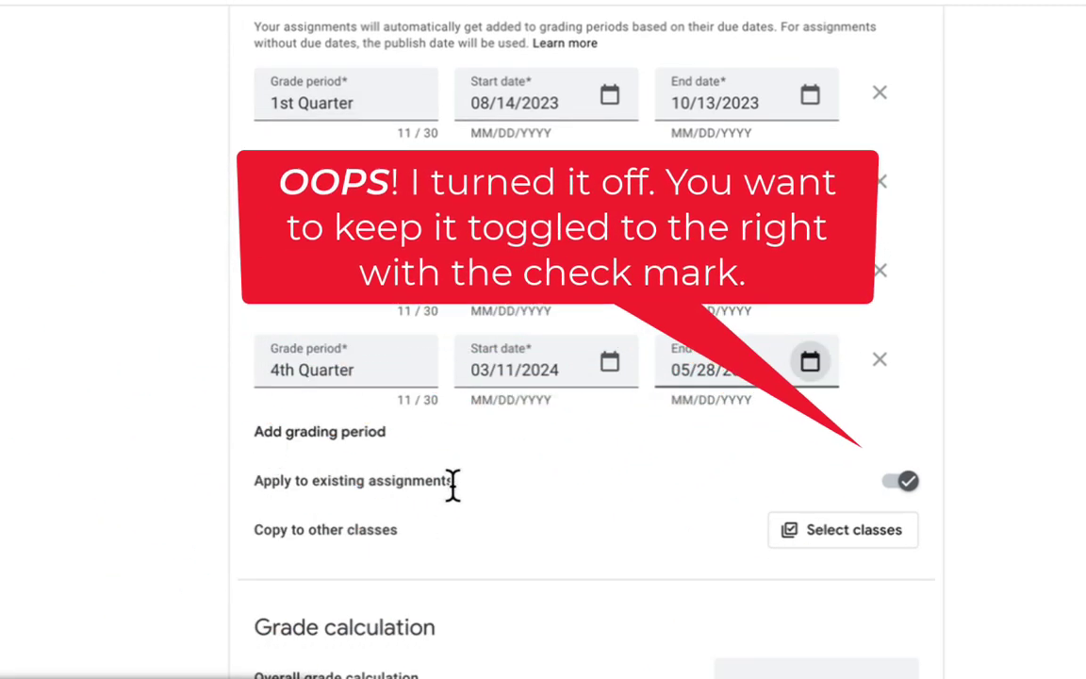
click(903, 481)
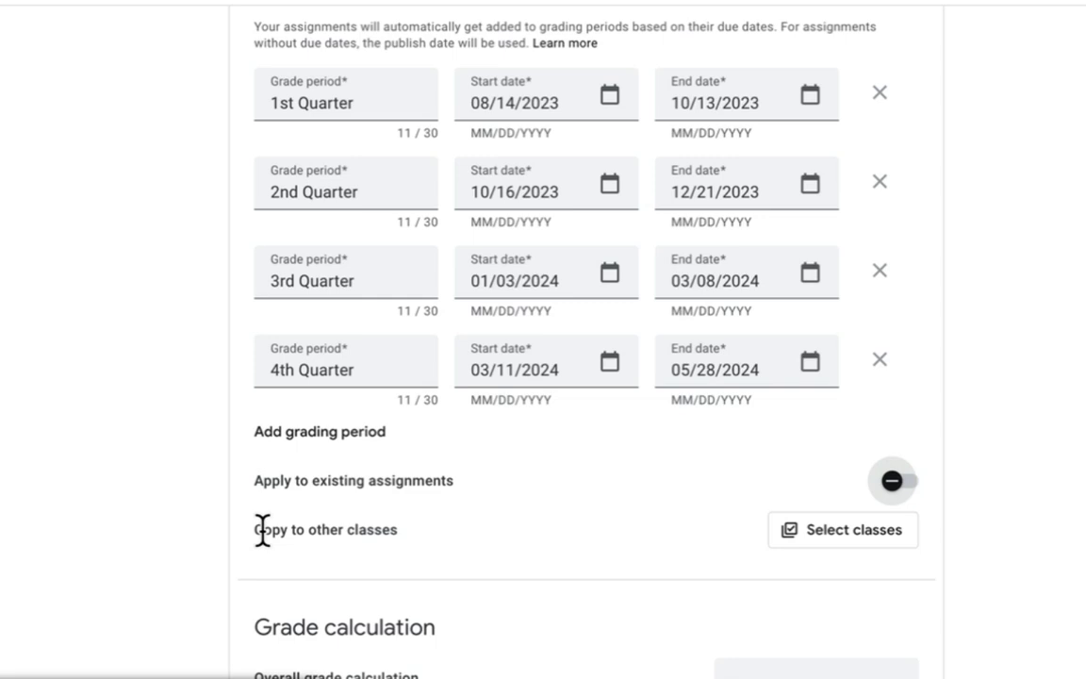
click(839, 533)
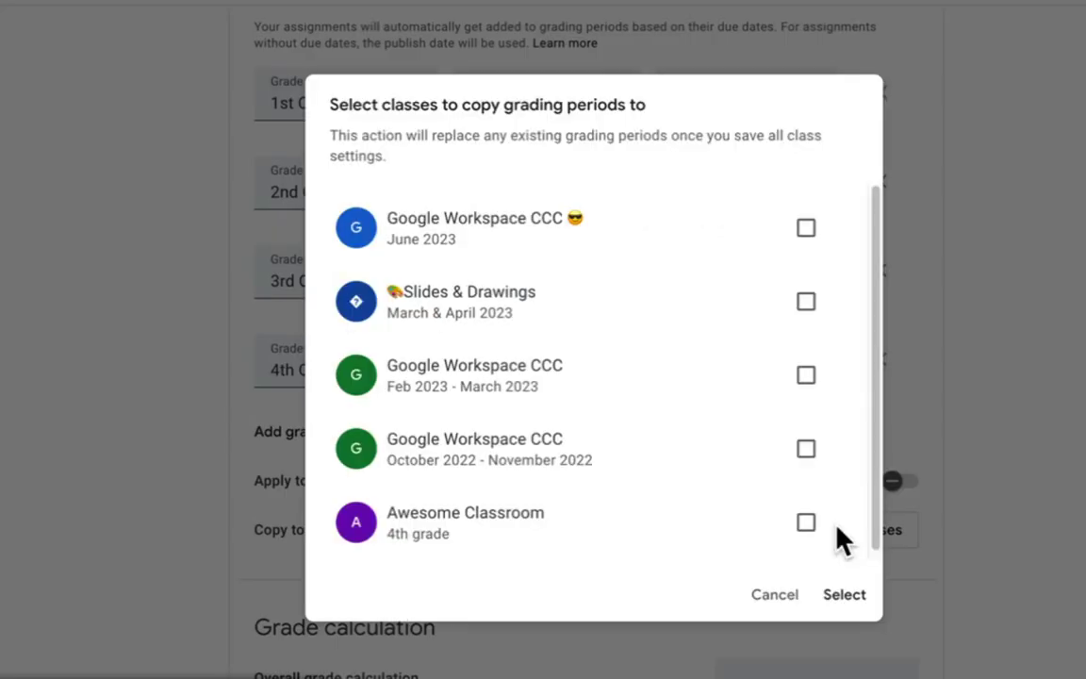
click(830, 529)
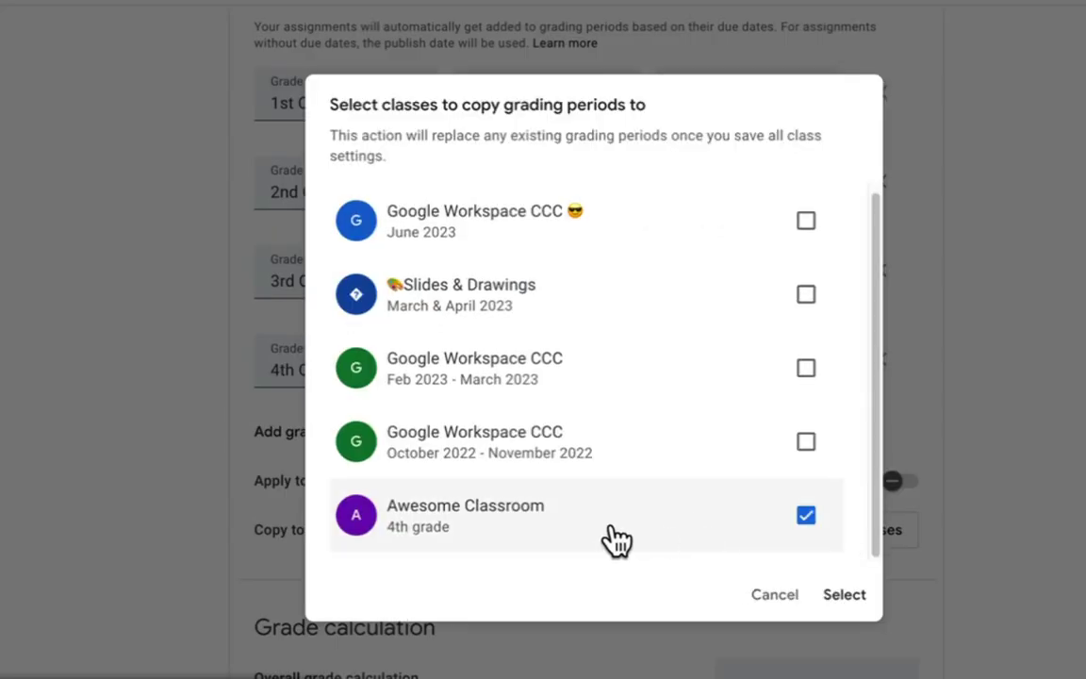
click(844, 596)
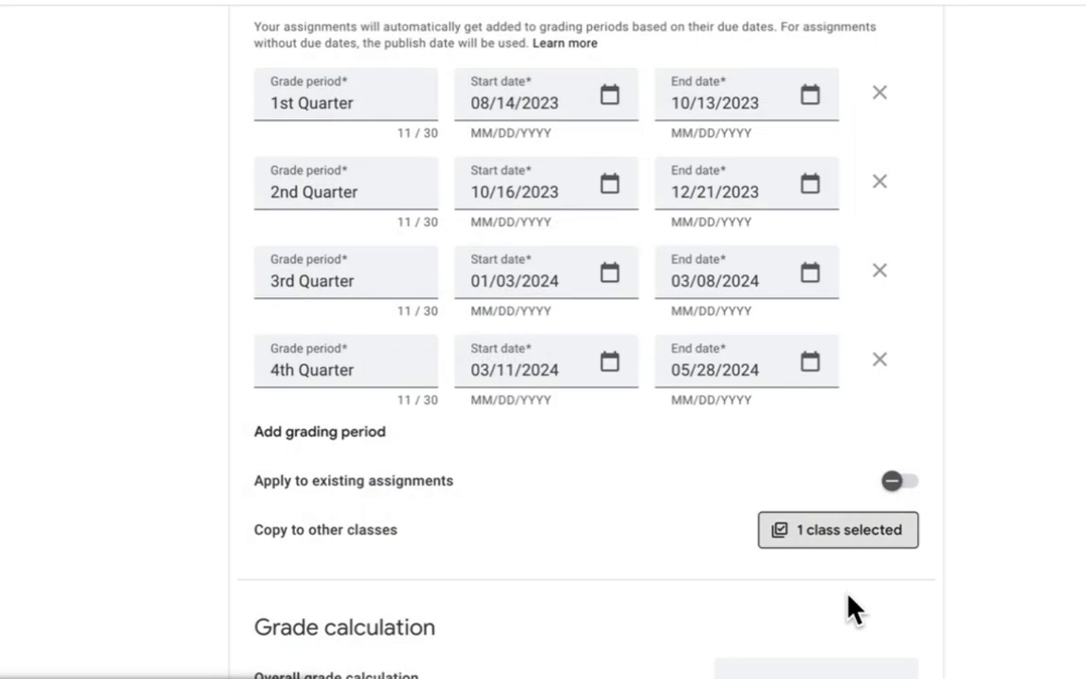
Save the Sample Class settings.
scroll(590, 509, down, 2)
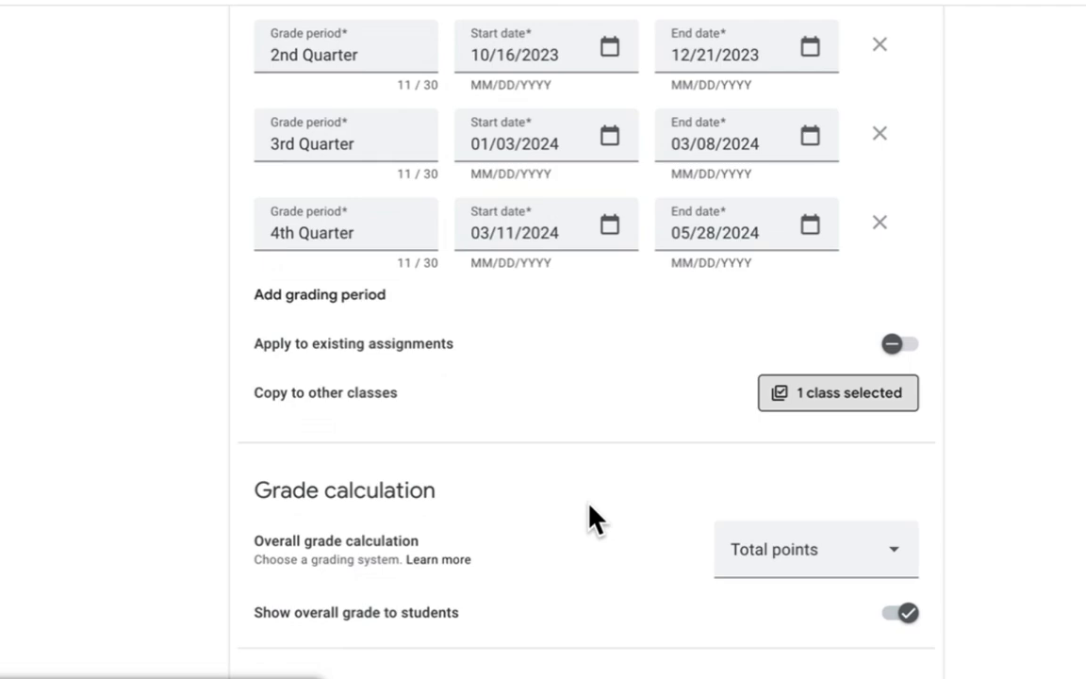
scroll(590, 519, up, 10)
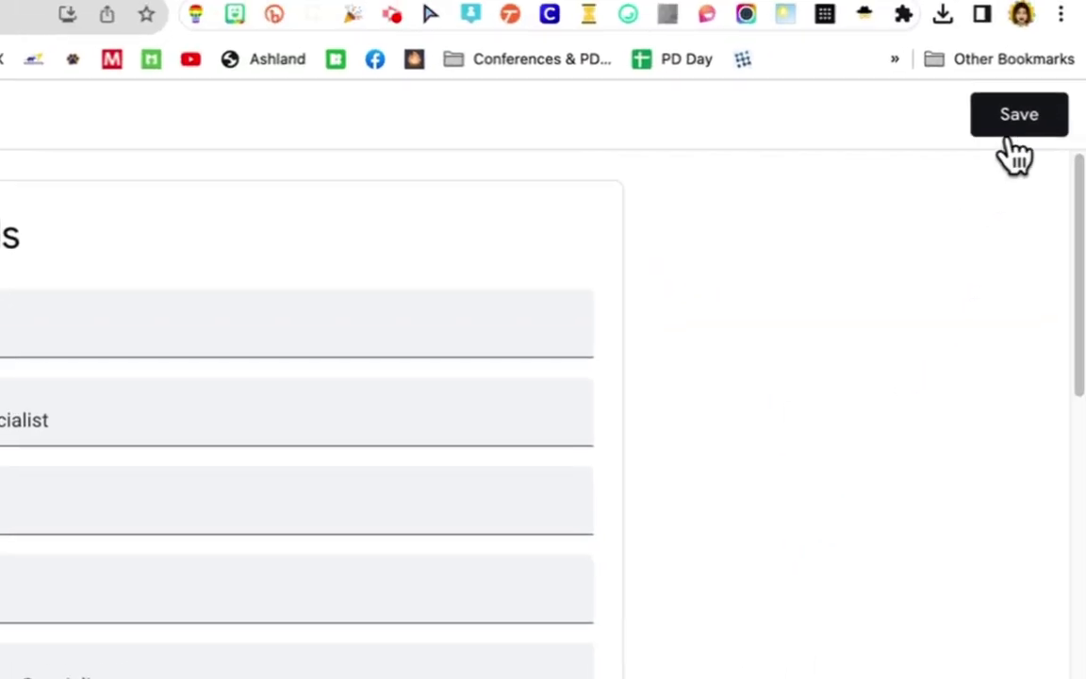
click(1018, 117)
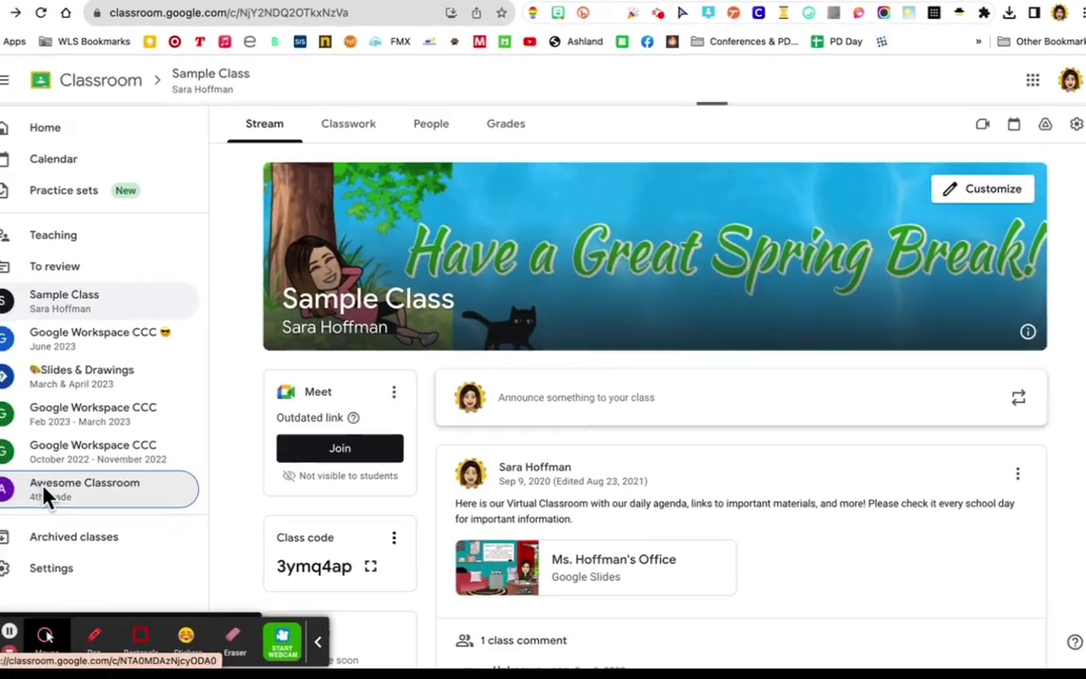
Open the Awesome Classroom class settings and check the grading periods copied into its Grading section.
click(44, 492)
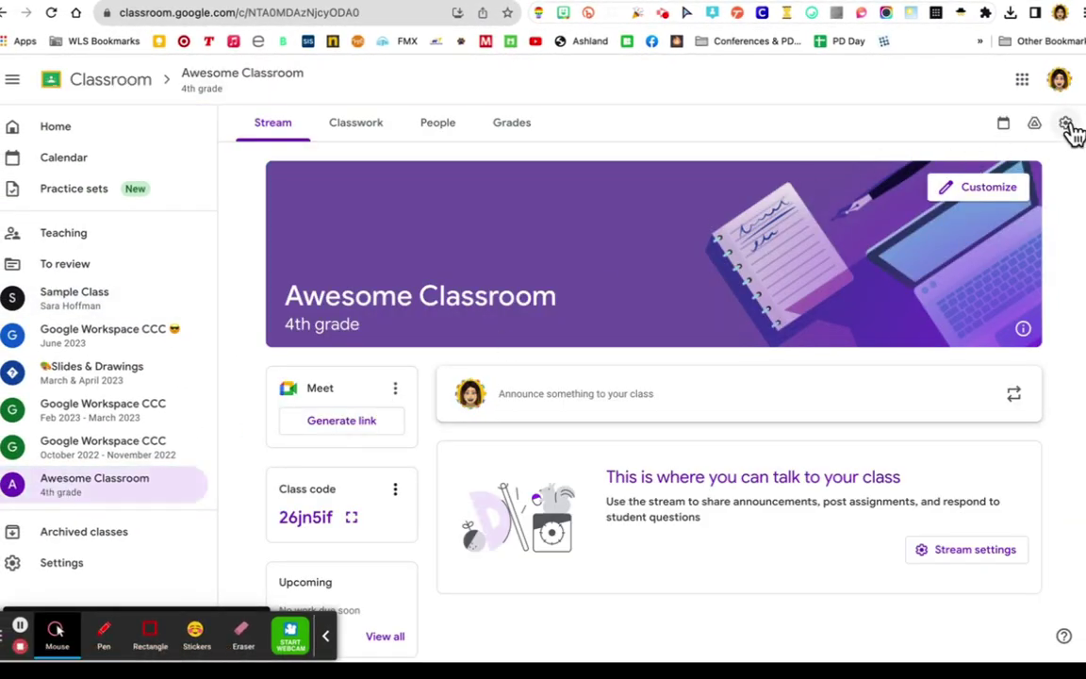
click(1066, 126)
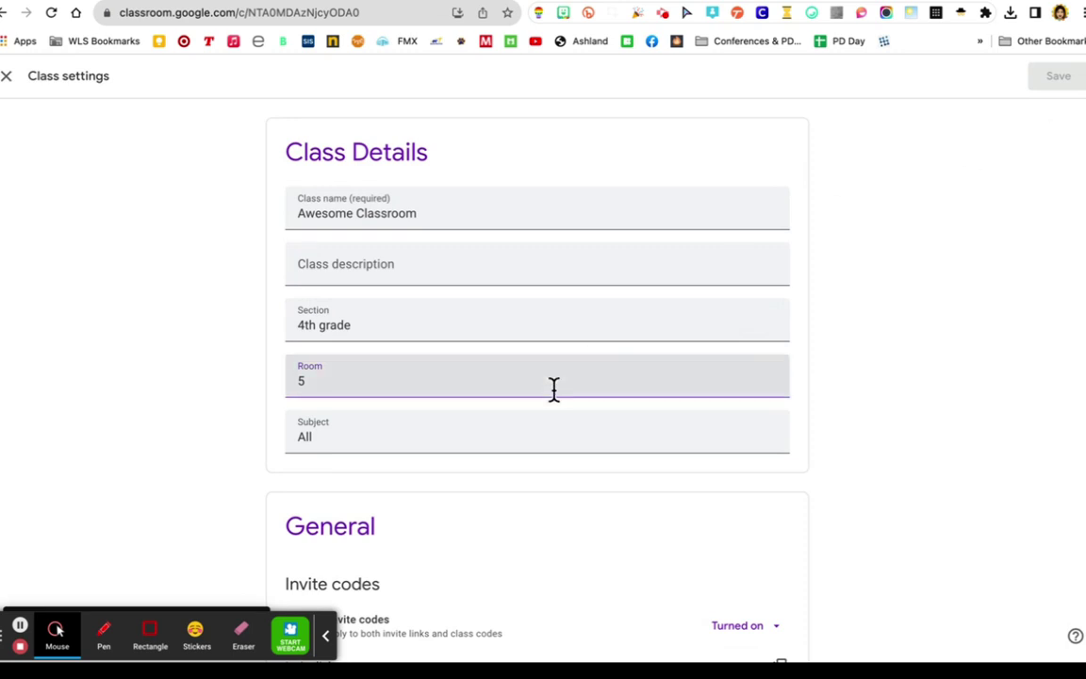
scroll(553, 387, down, 9)
scroll(556, 400, down, 3)
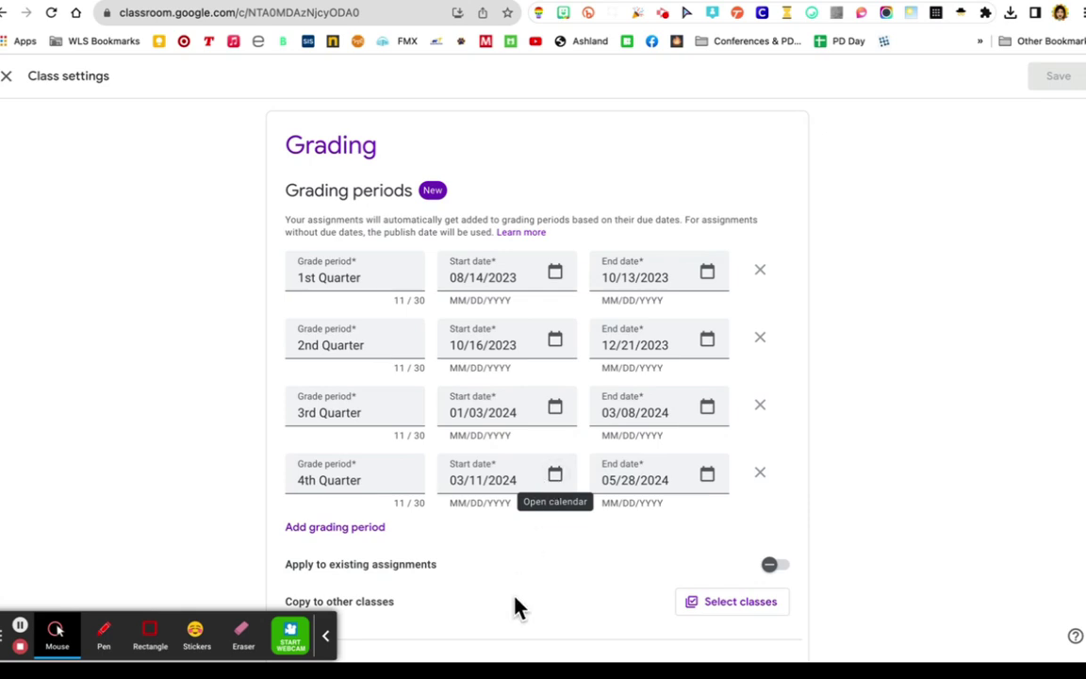
scroll(517, 606, down, 3)
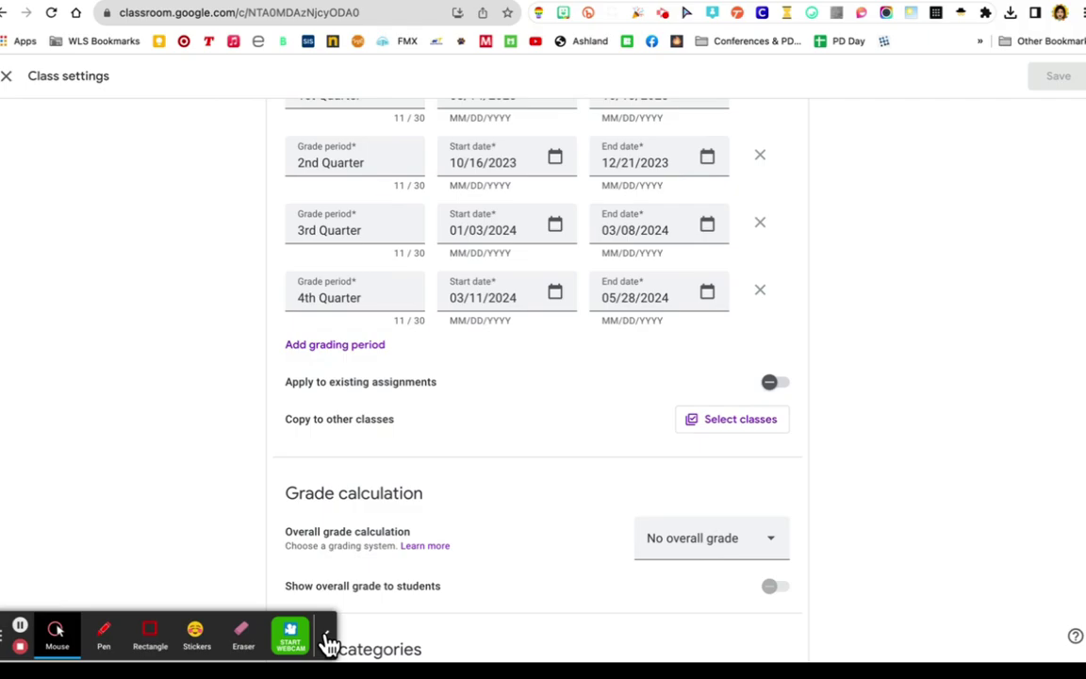
click(196, 632)
click(264, 642)
click(509, 255)
click(653, 330)
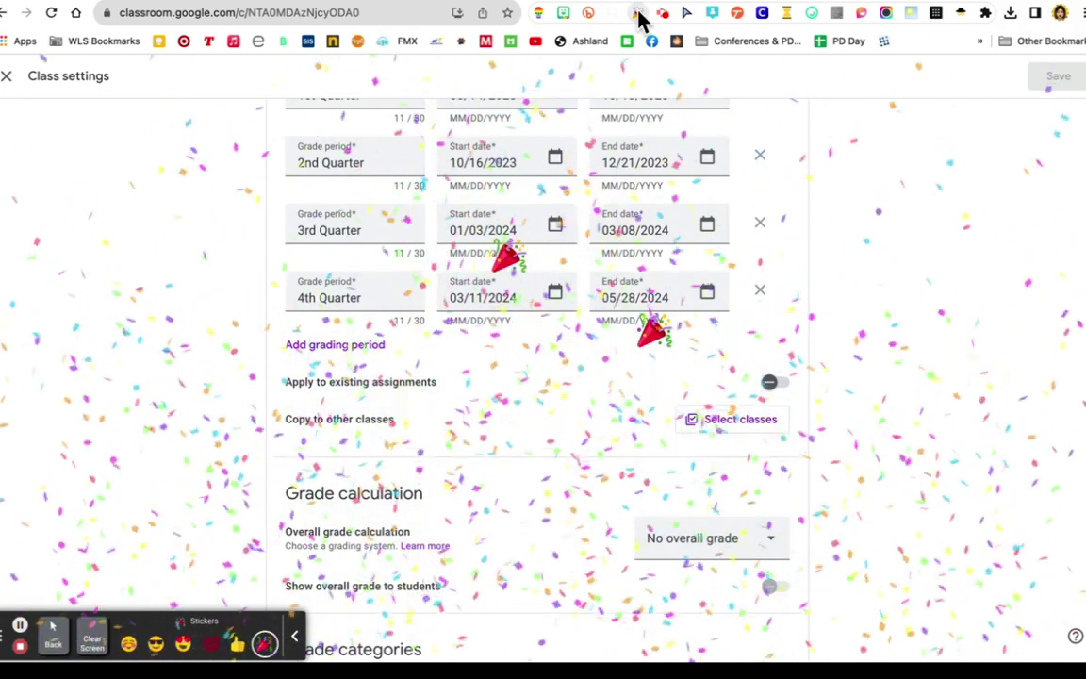
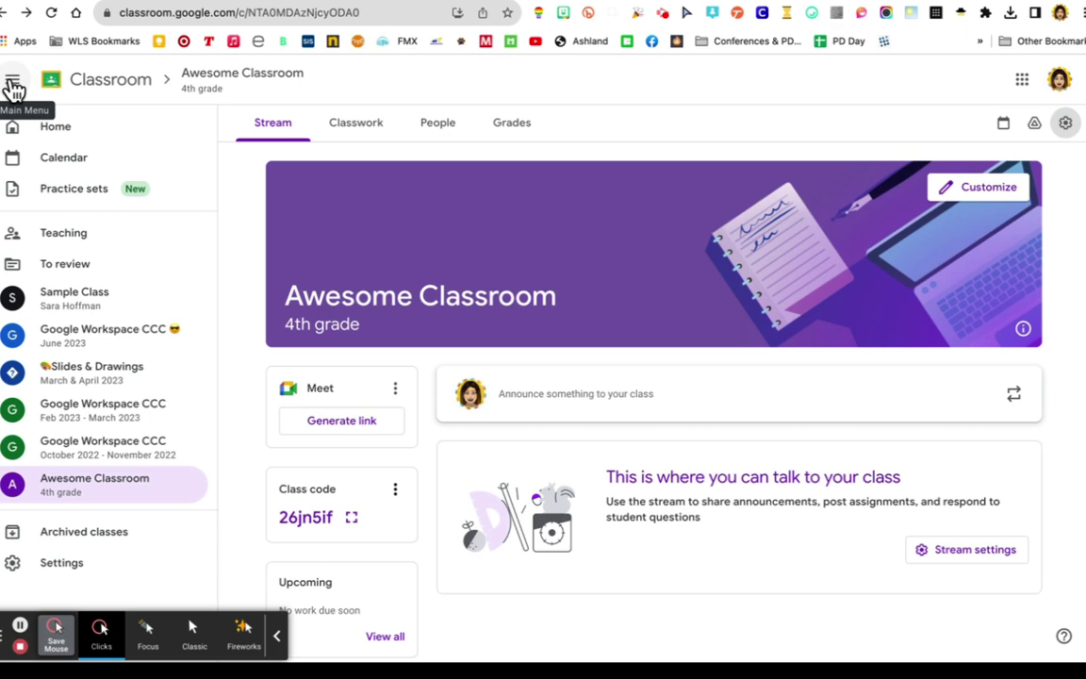
Return to the Sample Class, collapse the main navigation and open its Classwork page.
key(alt+Left)
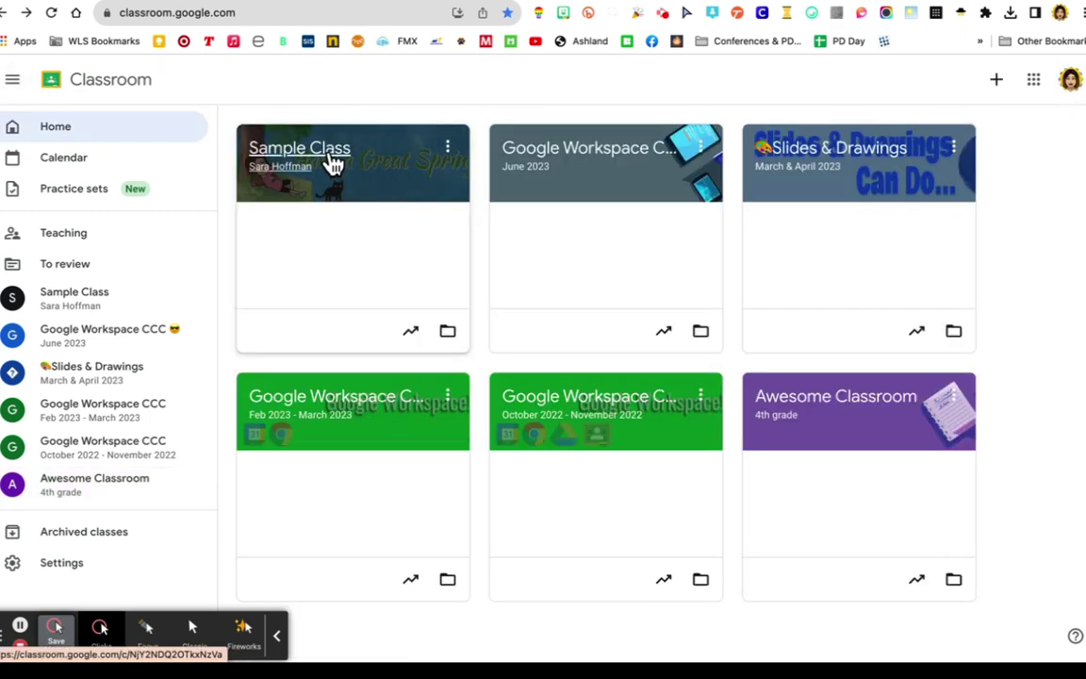
click(332, 163)
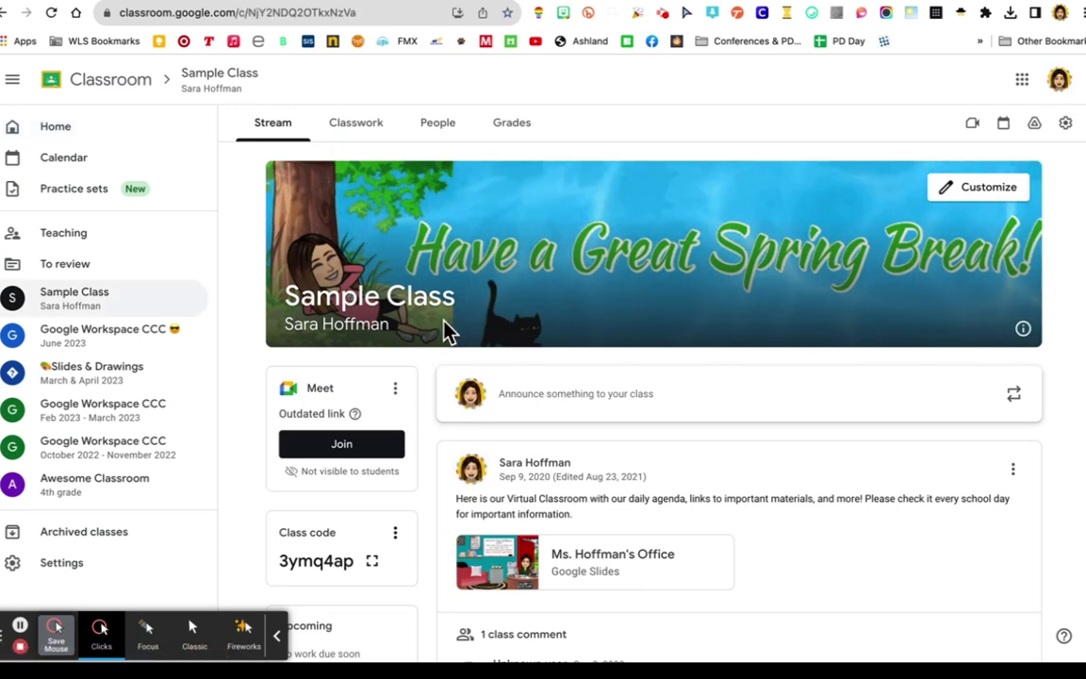
click(12, 81)
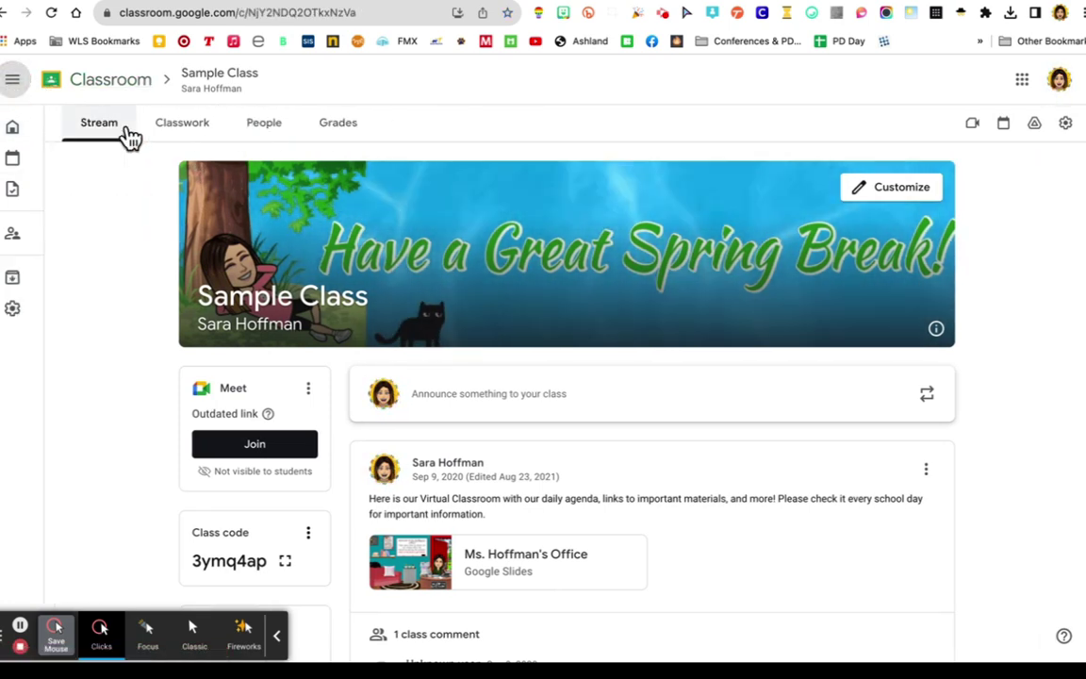
click(182, 132)
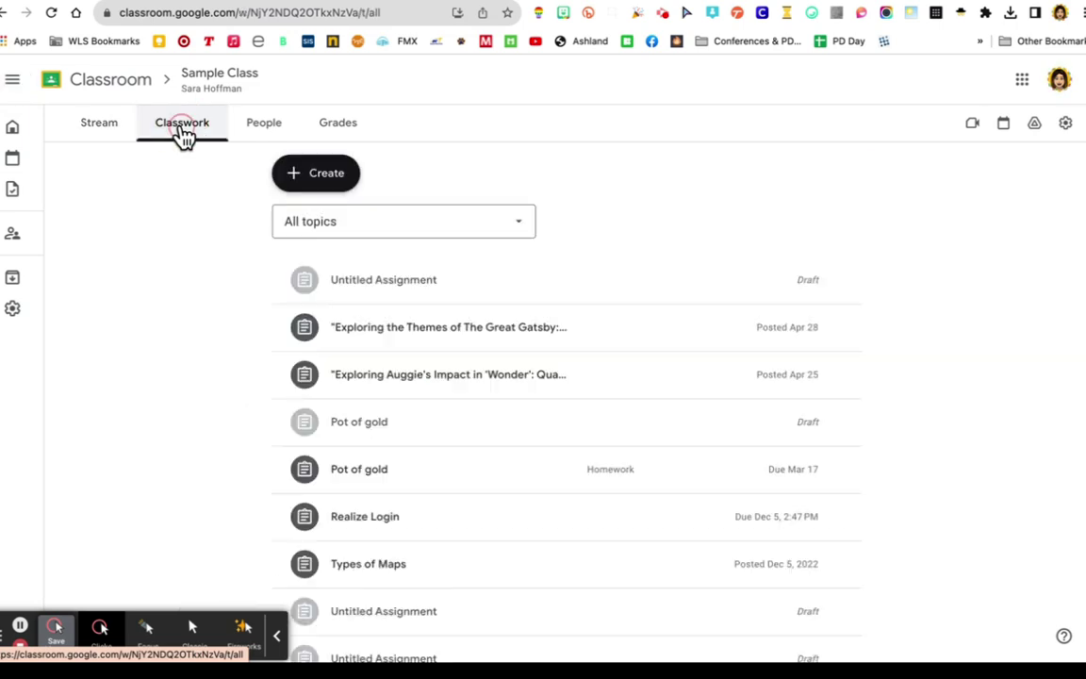
Create an assignment titled Test Assignment and add Awesome Classroom as a second class alongside Sample Class.
click(332, 175)
click(348, 222)
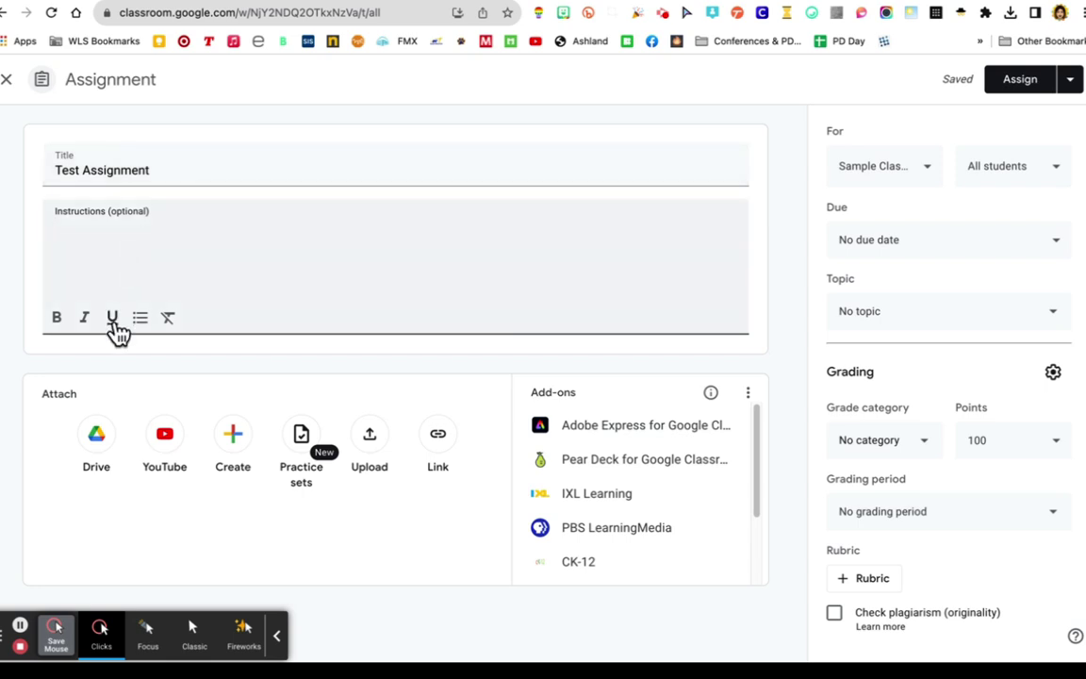
click(882, 174)
click(849, 436)
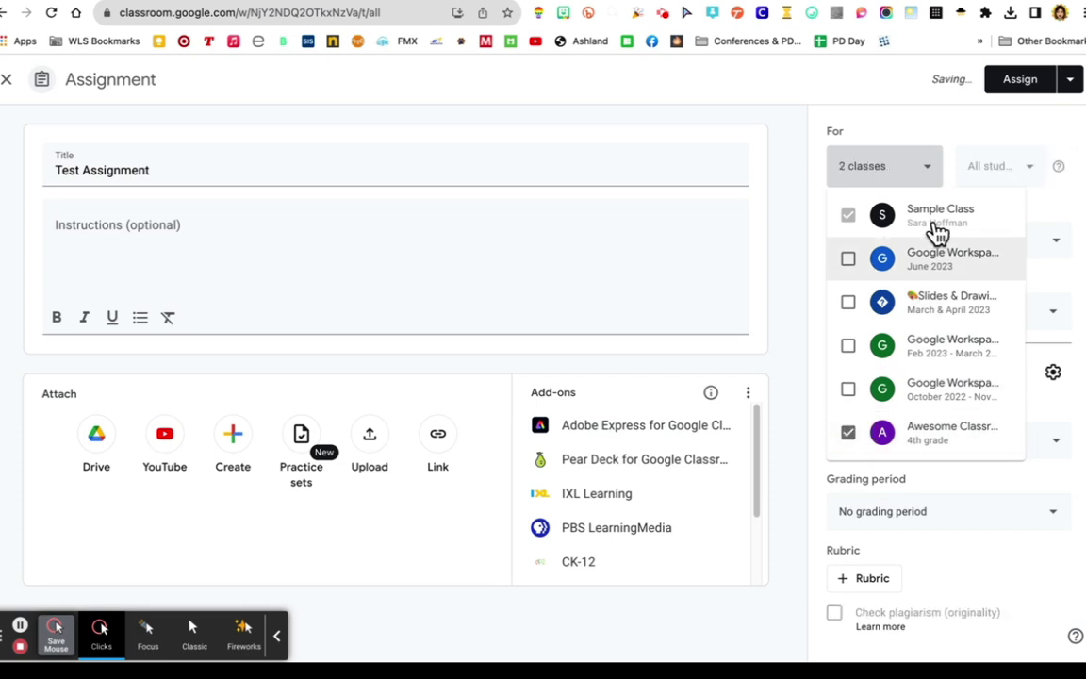
click(900, 122)
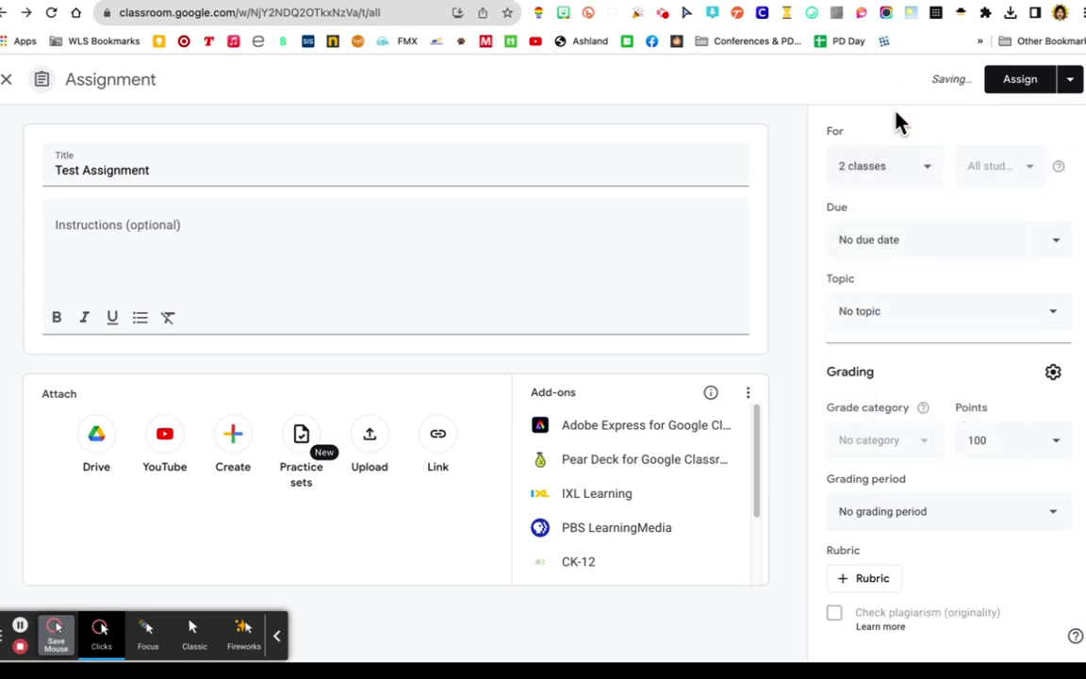
Set the assignment's due date to Aug 25, 2023, keeping the due time at 11:59 PM.
click(925, 247)
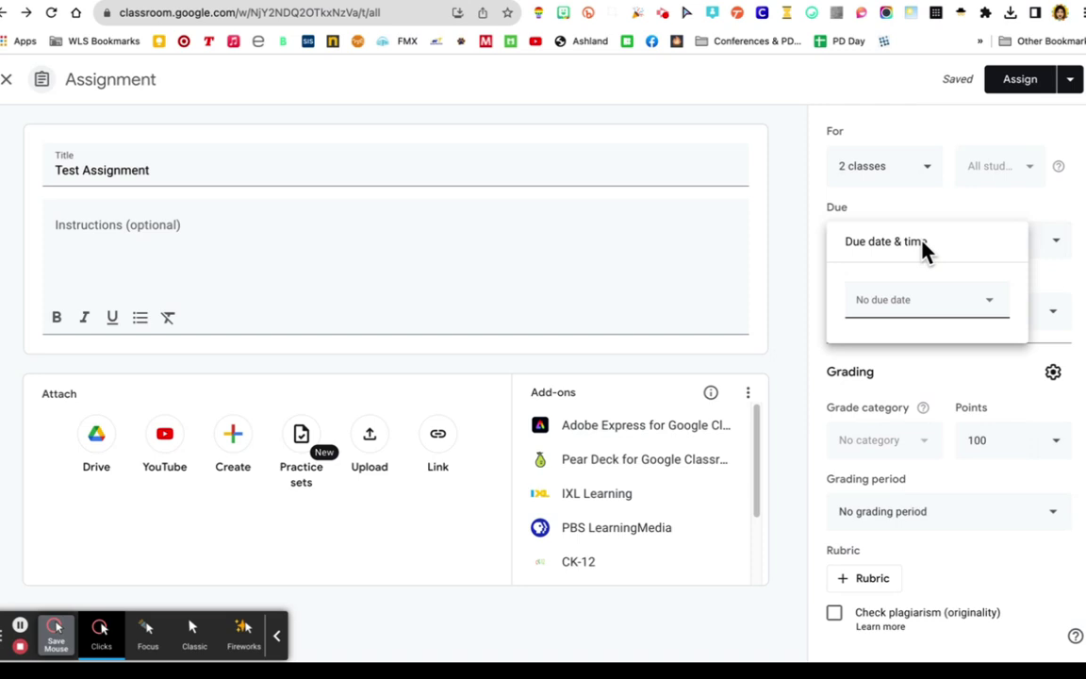
click(986, 312)
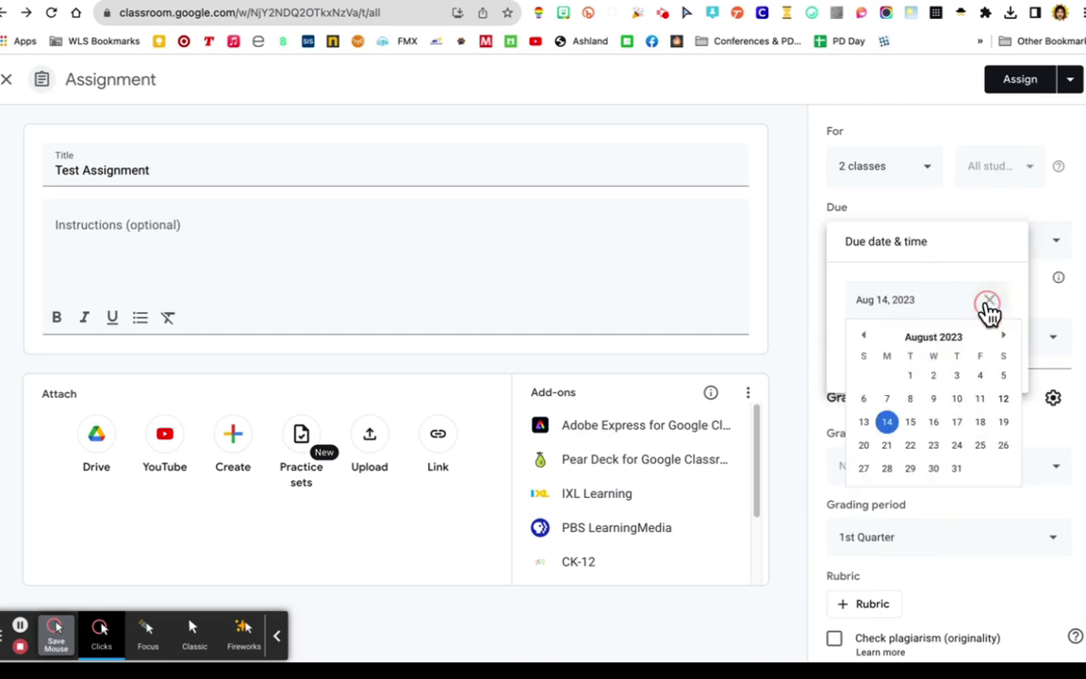
click(979, 447)
click(936, 351)
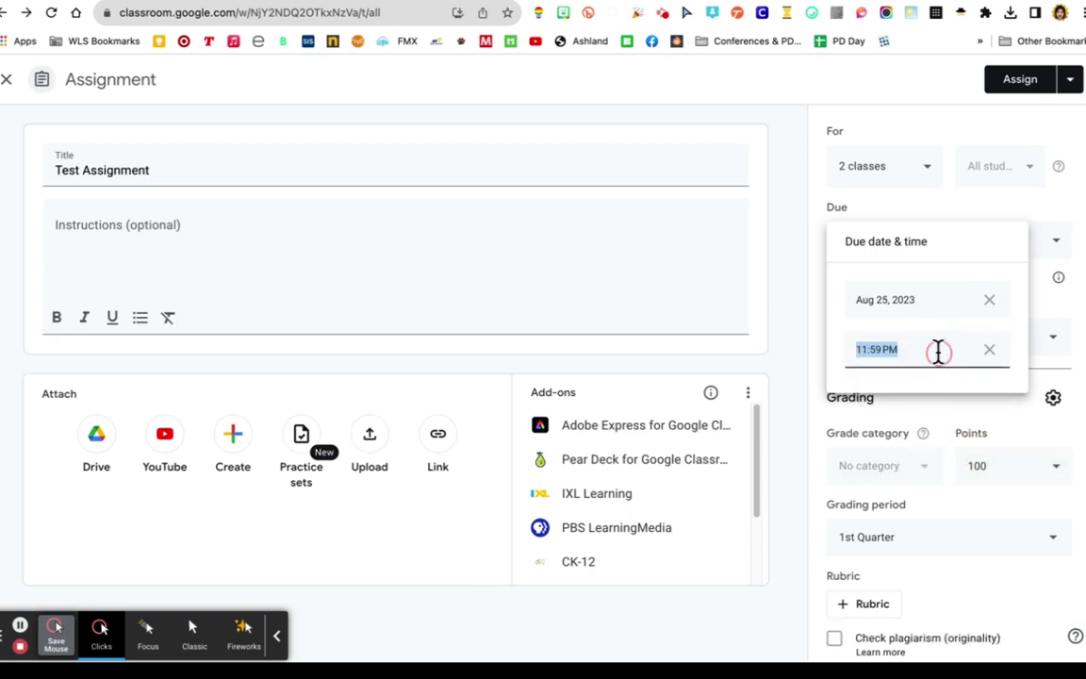
click(783, 299)
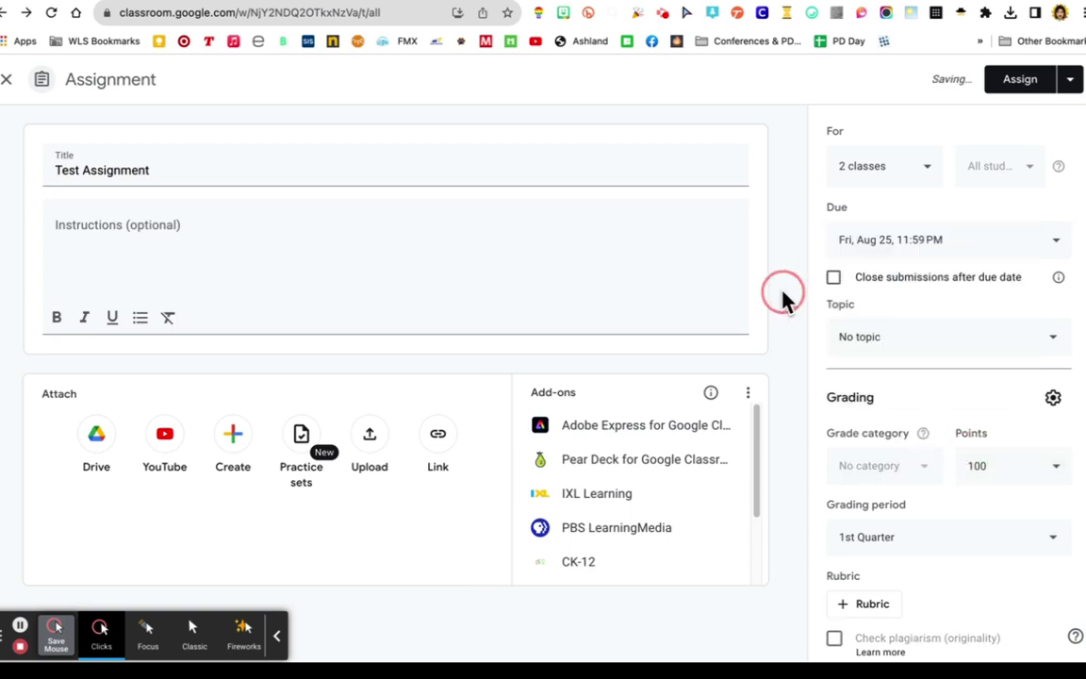
Assign the Assignment Examples topic to Test Assignment and check its grading period.
click(903, 339)
click(897, 496)
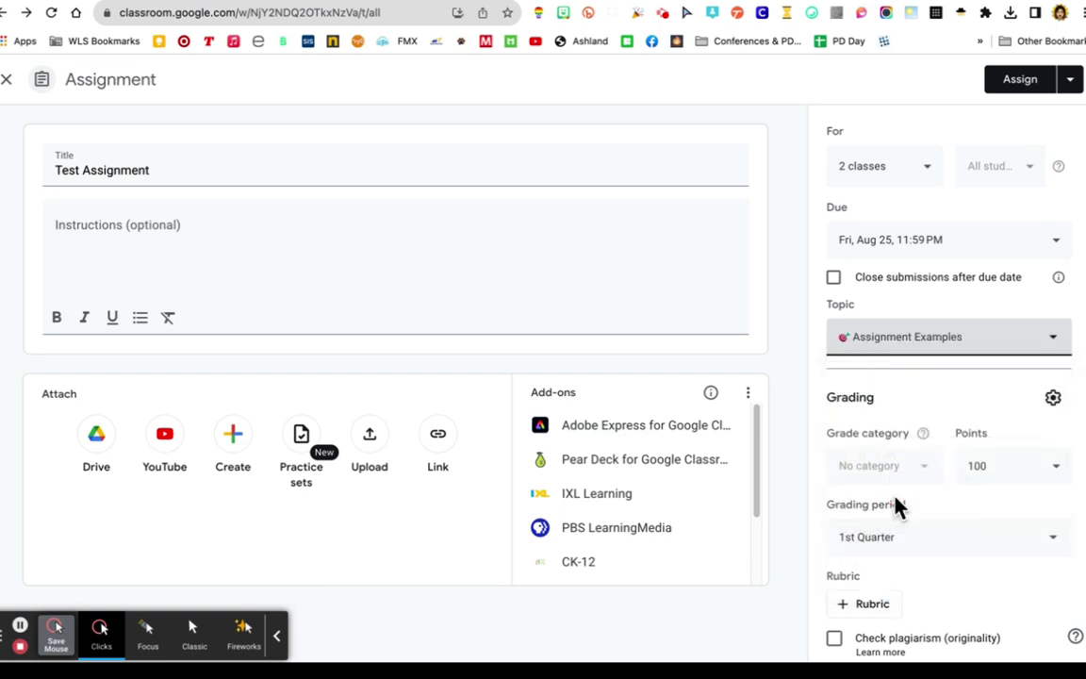
scroll(883, 400, down, 1)
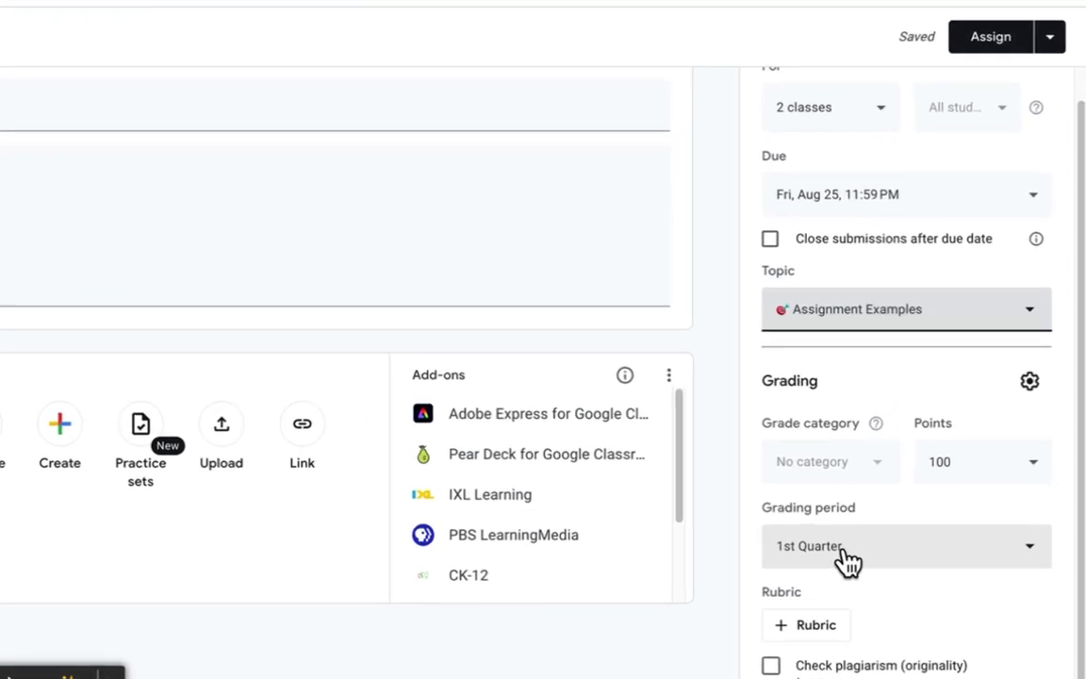
Set Test Assignment's due date to Jan 9, 2024 and check its grading period.
click(838, 204)
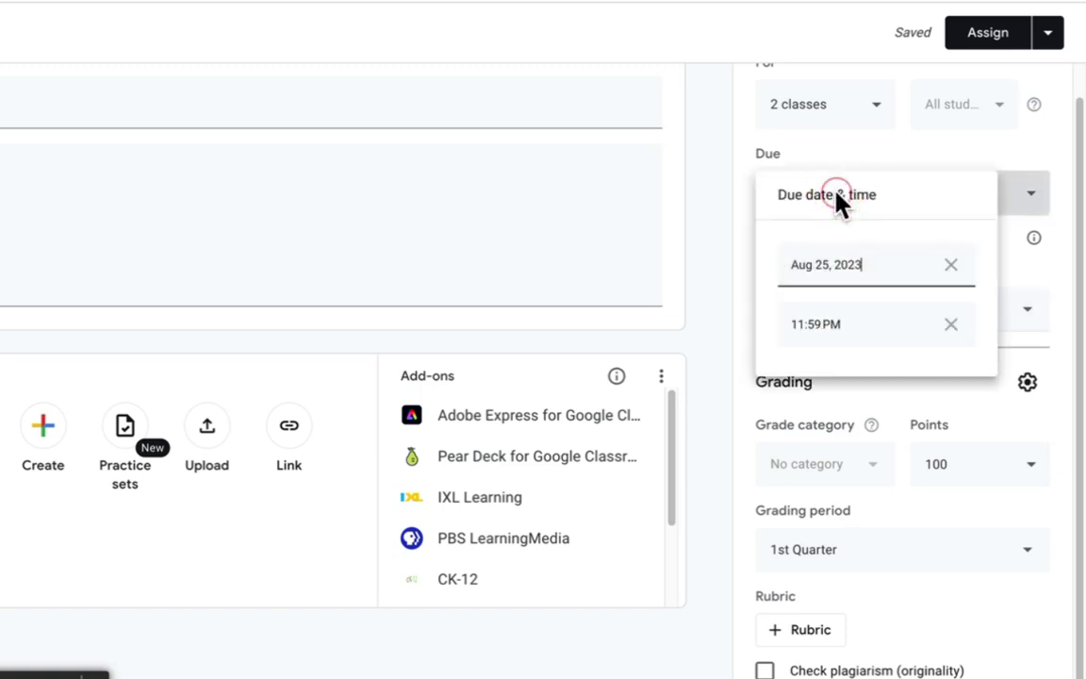
click(863, 275)
click(971, 317)
click(971, 317)
click(969, 311)
click(970, 311)
click(969, 311)
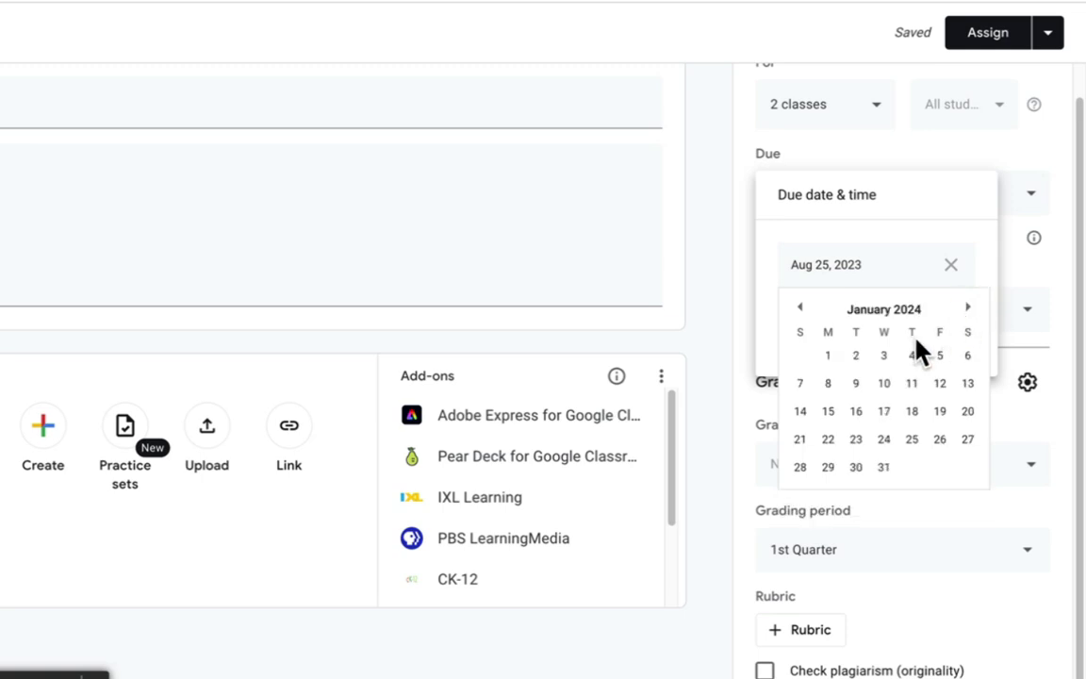
click(857, 384)
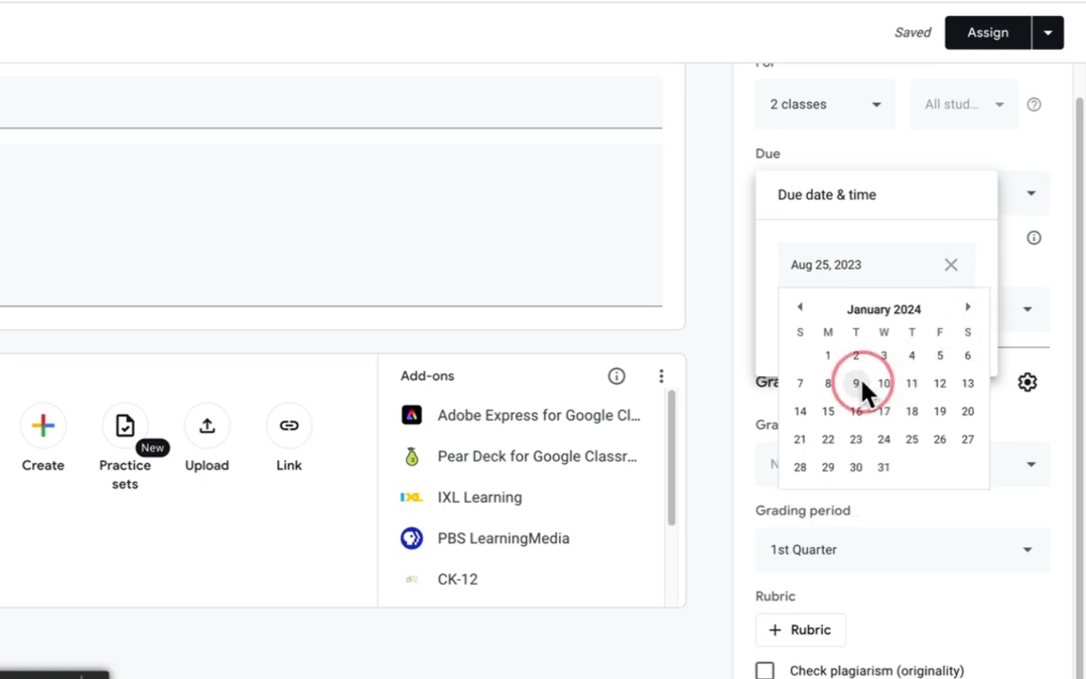
click(705, 280)
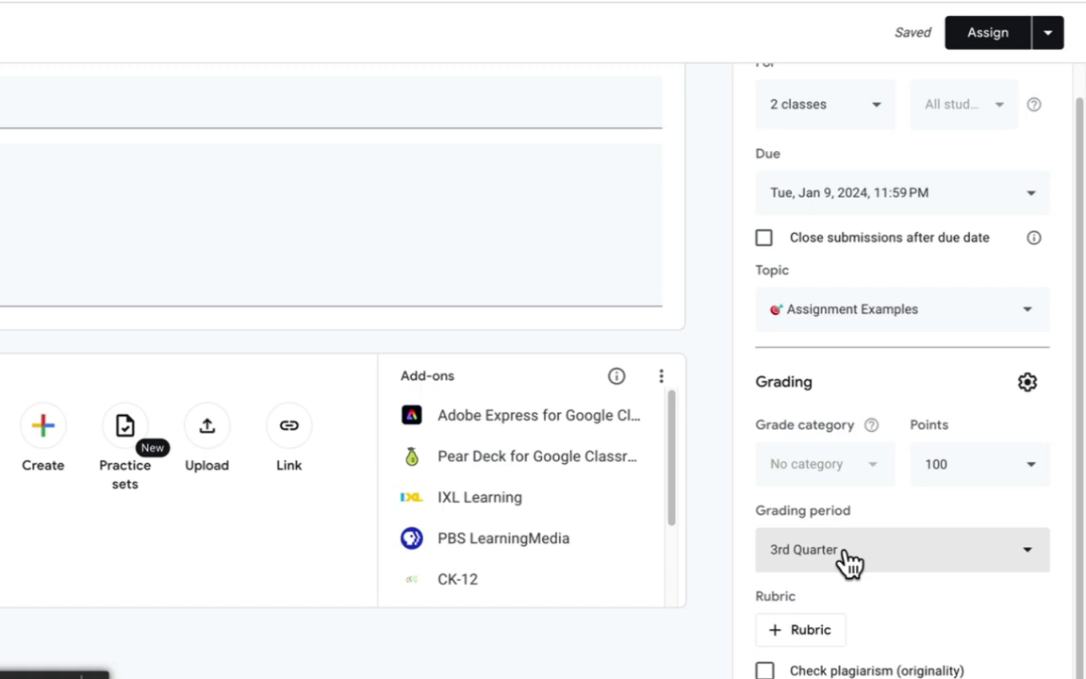
Remove the assignment's due date and manually set its grading period to 1st Quarter.
click(1033, 196)
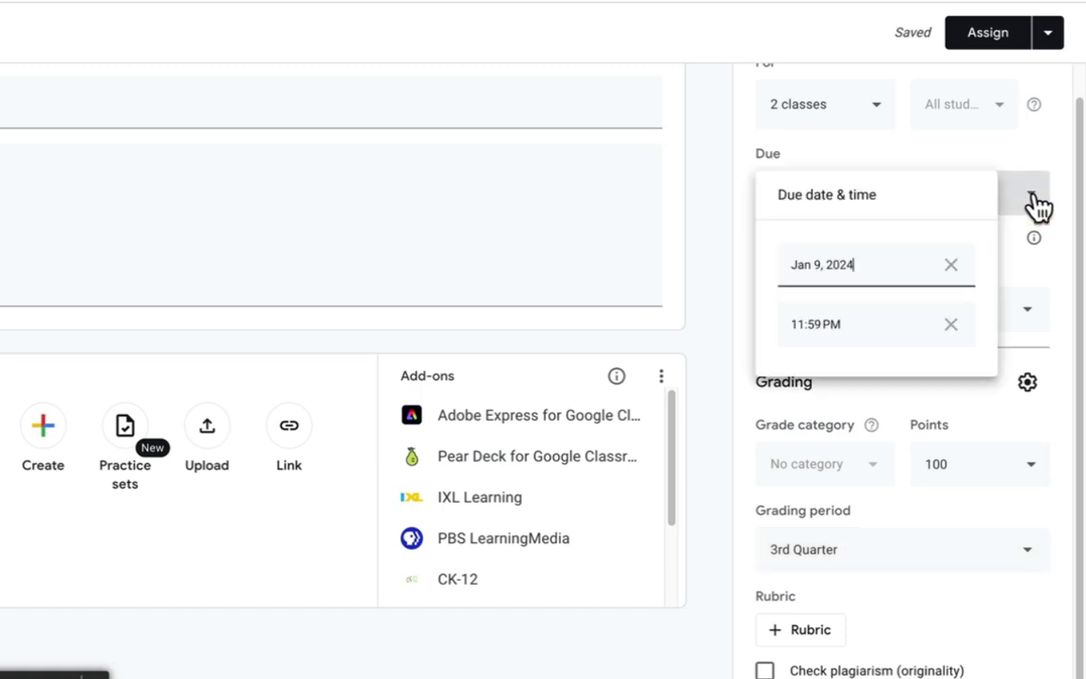
click(950, 266)
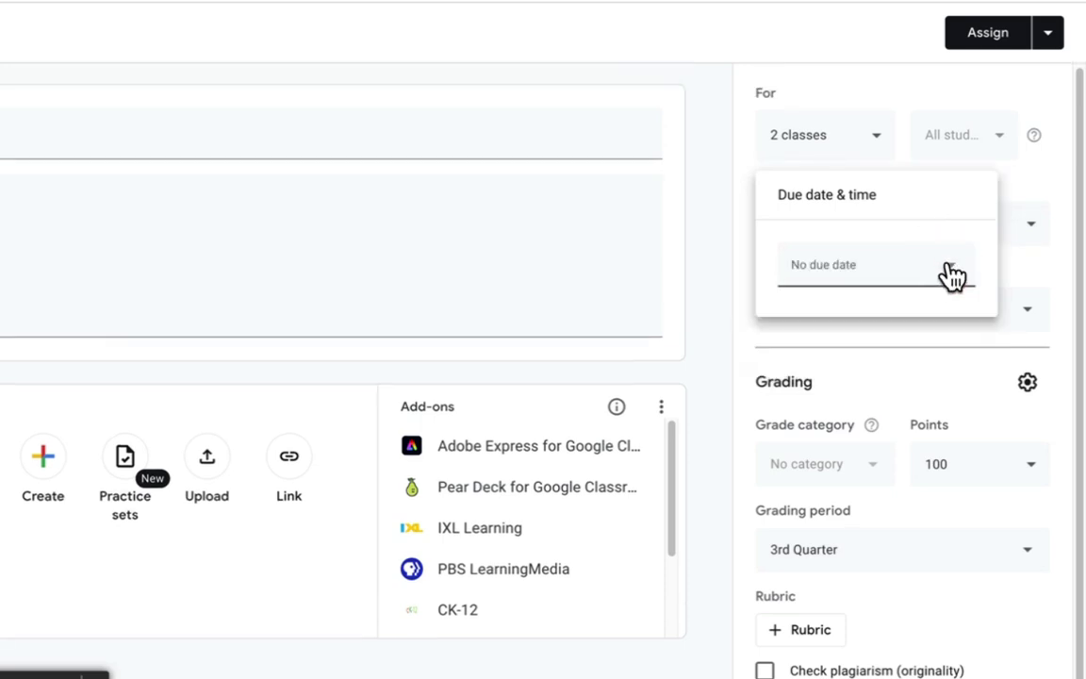
click(722, 179)
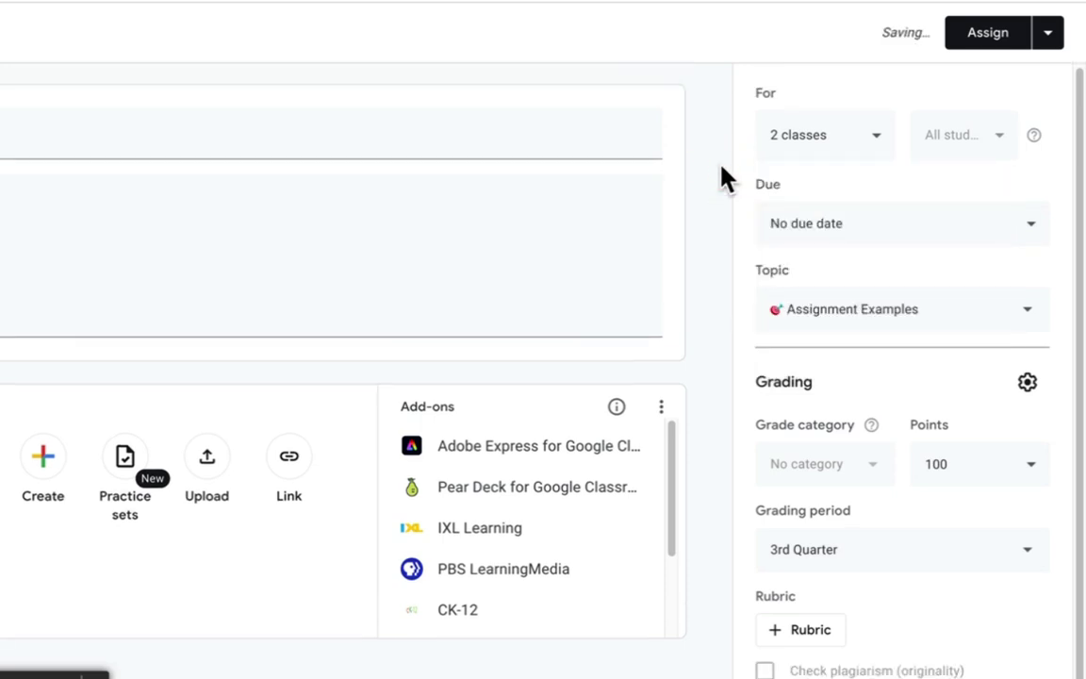
click(847, 545)
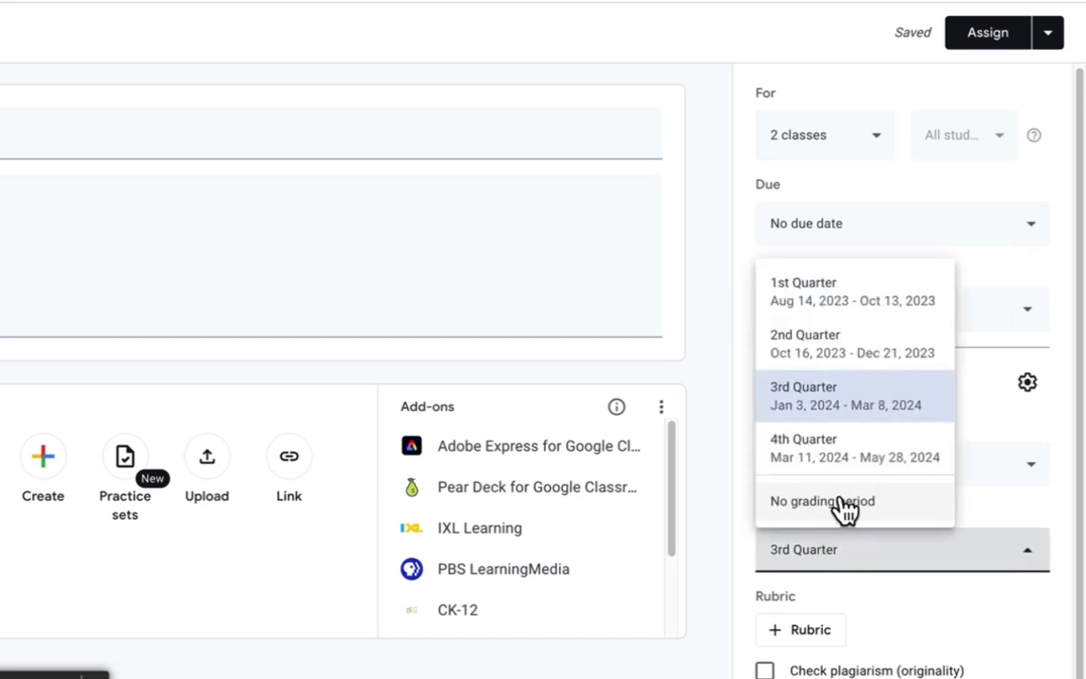
click(819, 296)
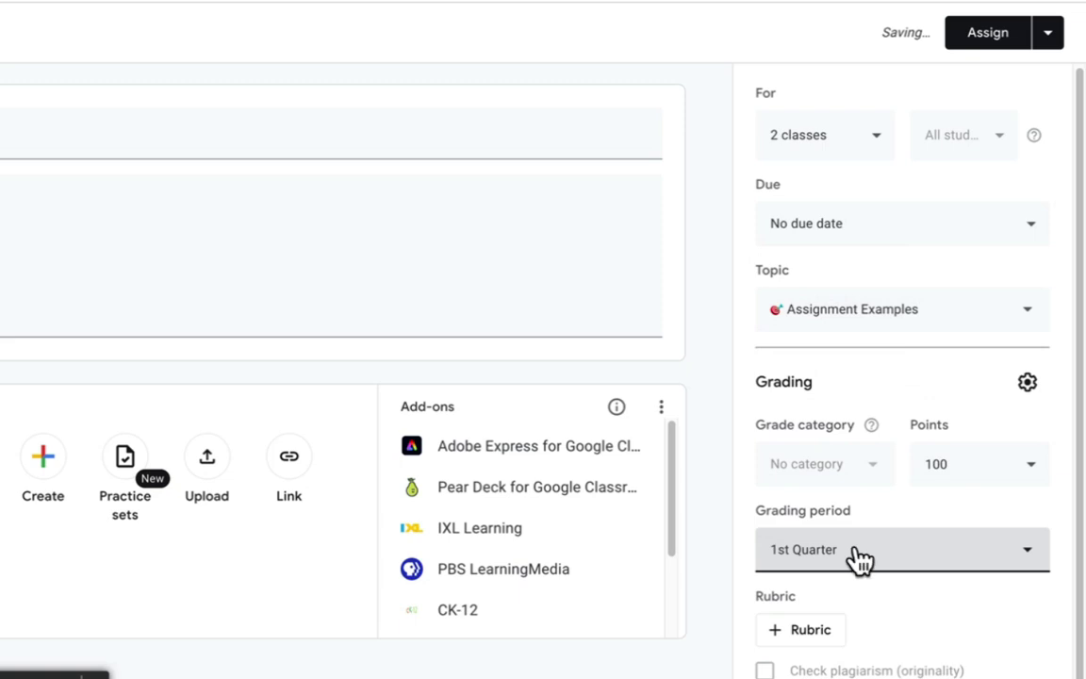
Set the assignment's due date to Aug 24, 2023 without a due time.
click(899, 236)
click(869, 298)
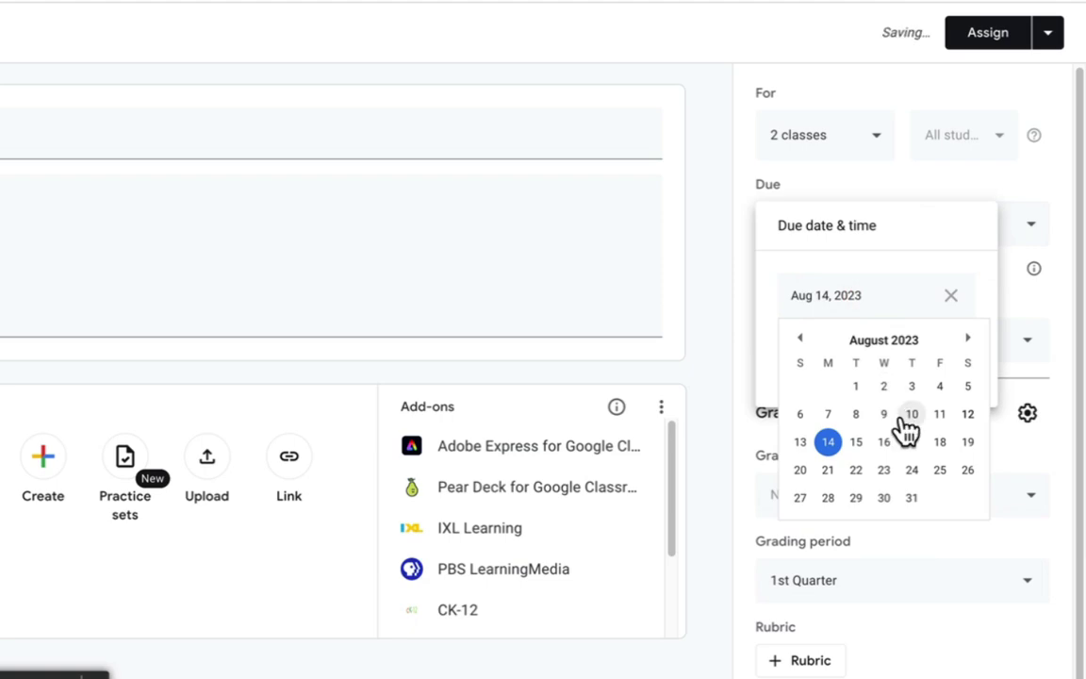
click(912, 470)
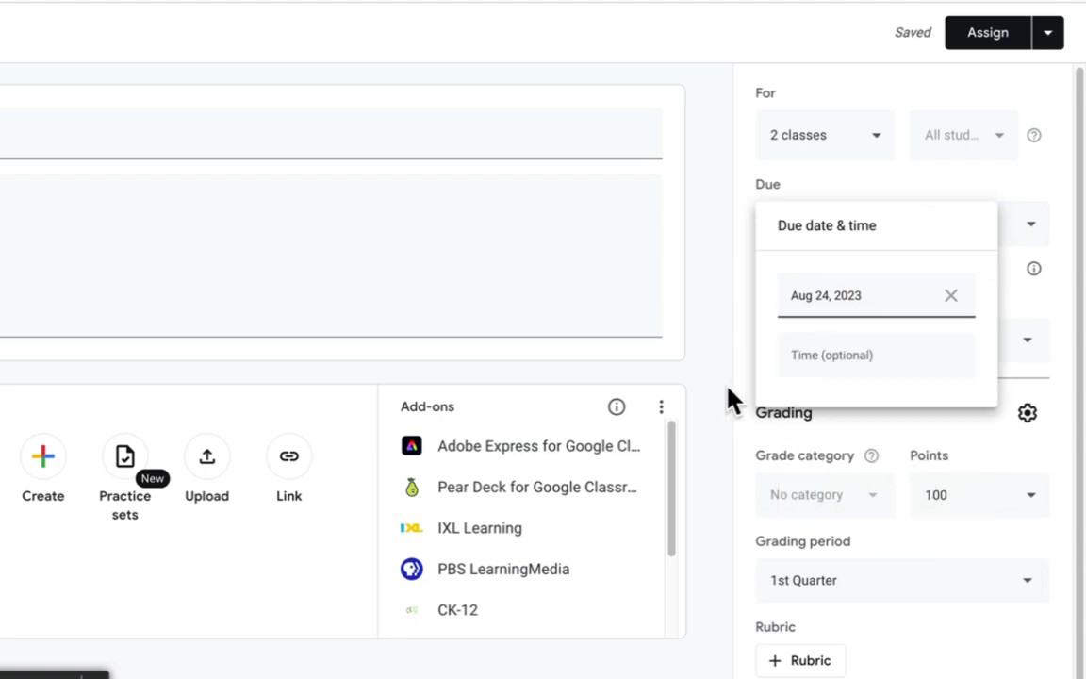
click(719, 321)
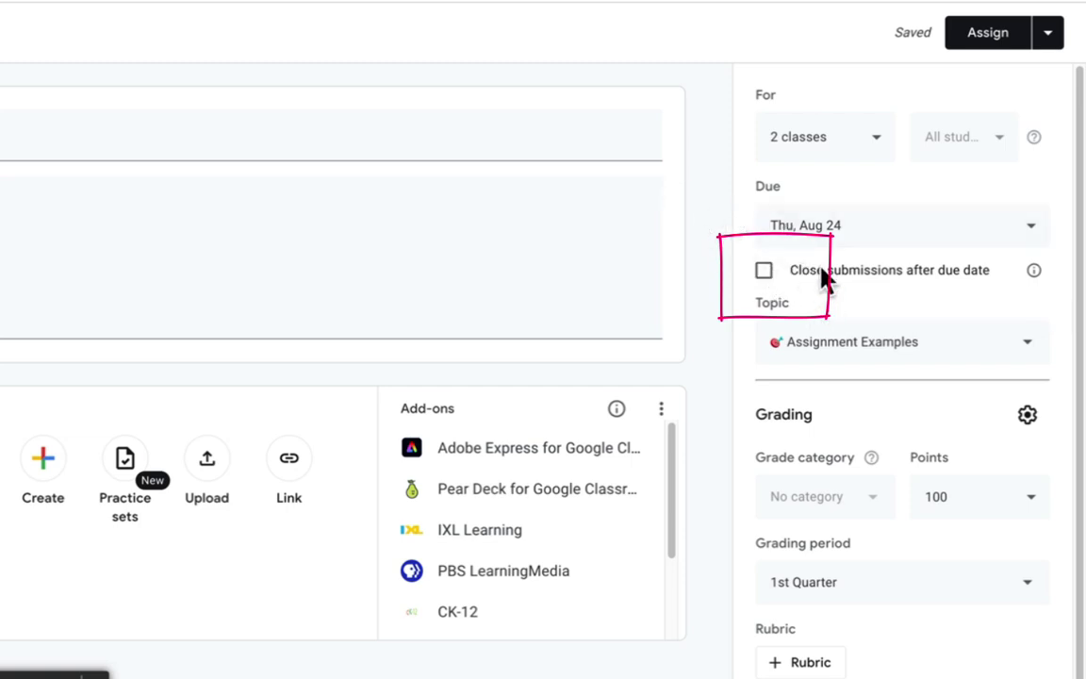
Turn on closing submissions after the due date for Test Assignment.
click(765, 272)
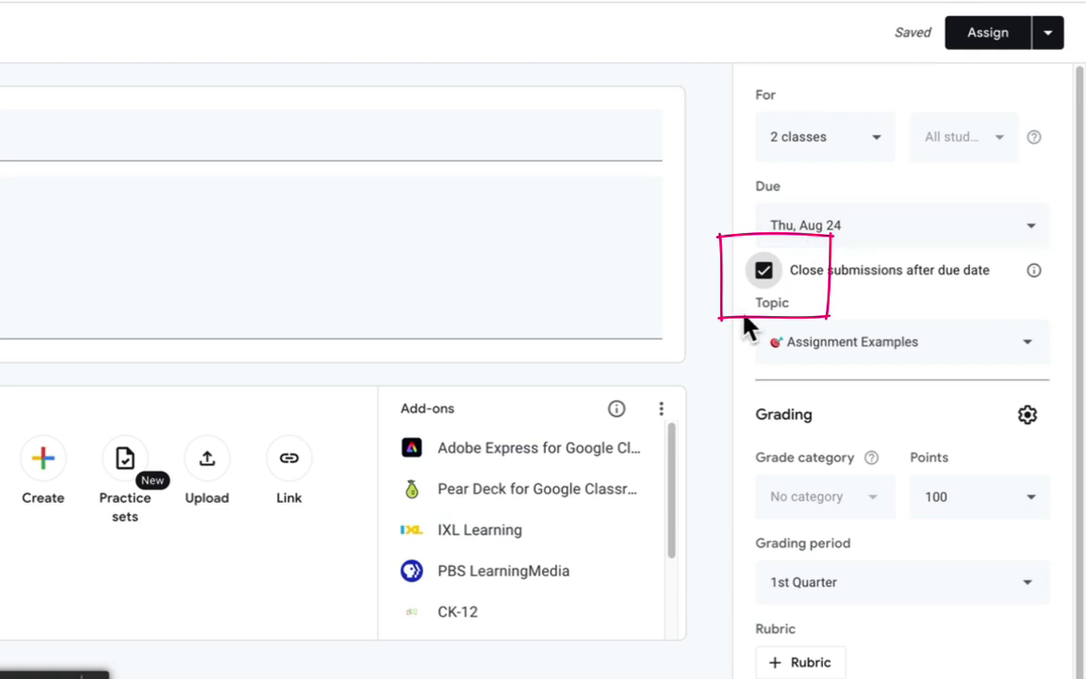
scroll(732, 303, down, 1)
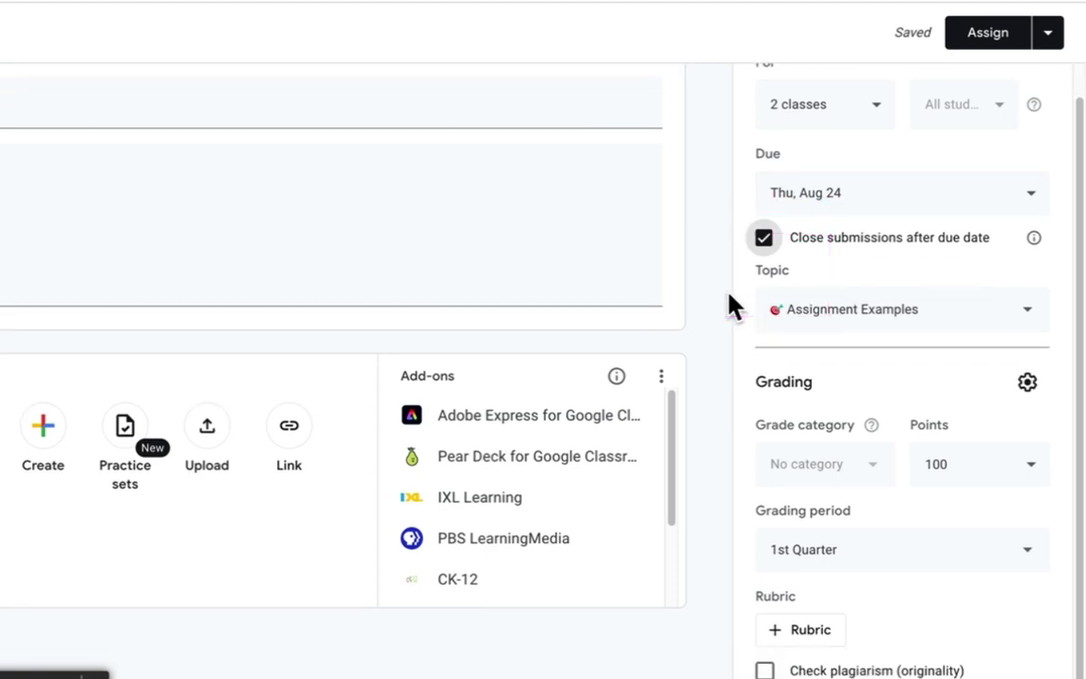
click(765, 239)
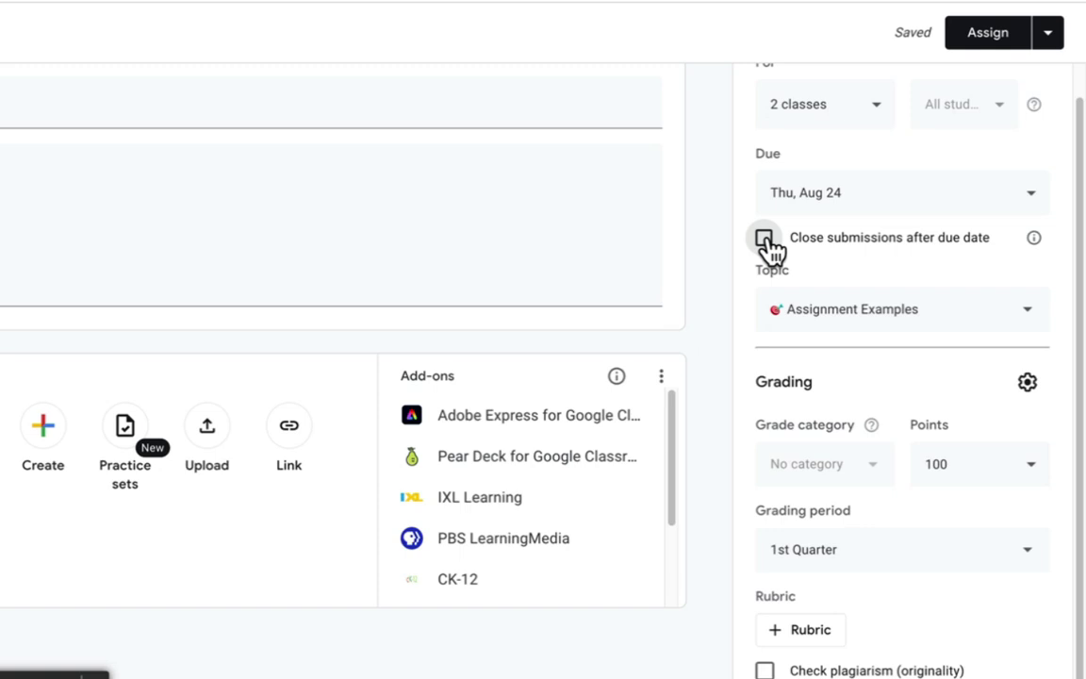
click(766, 243)
scroll(801, 198, up, 1)
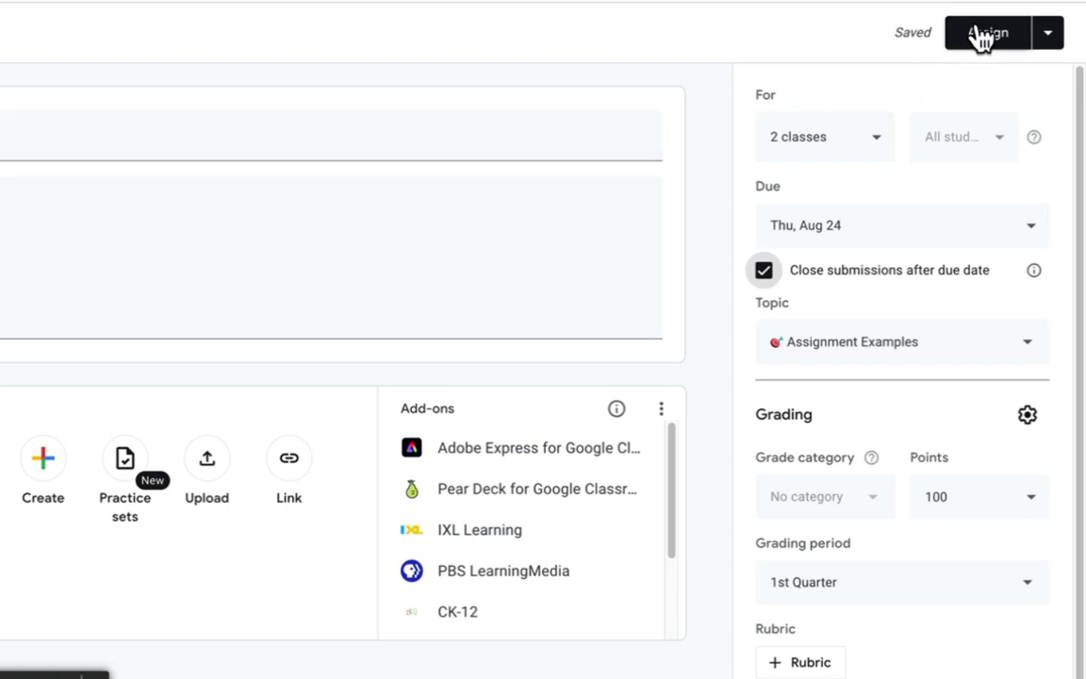
Start scheduling the assignment to both classes and set Sample Class's publish date to Aug 21, 2023, keeping 8:00 AM.
click(1048, 39)
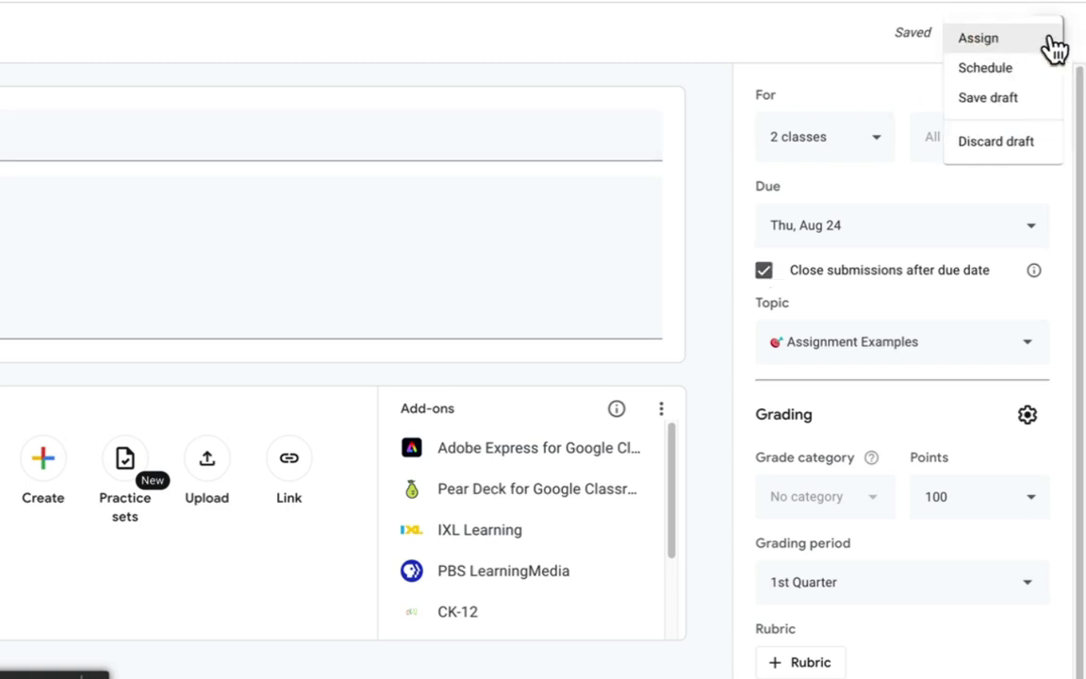
click(993, 74)
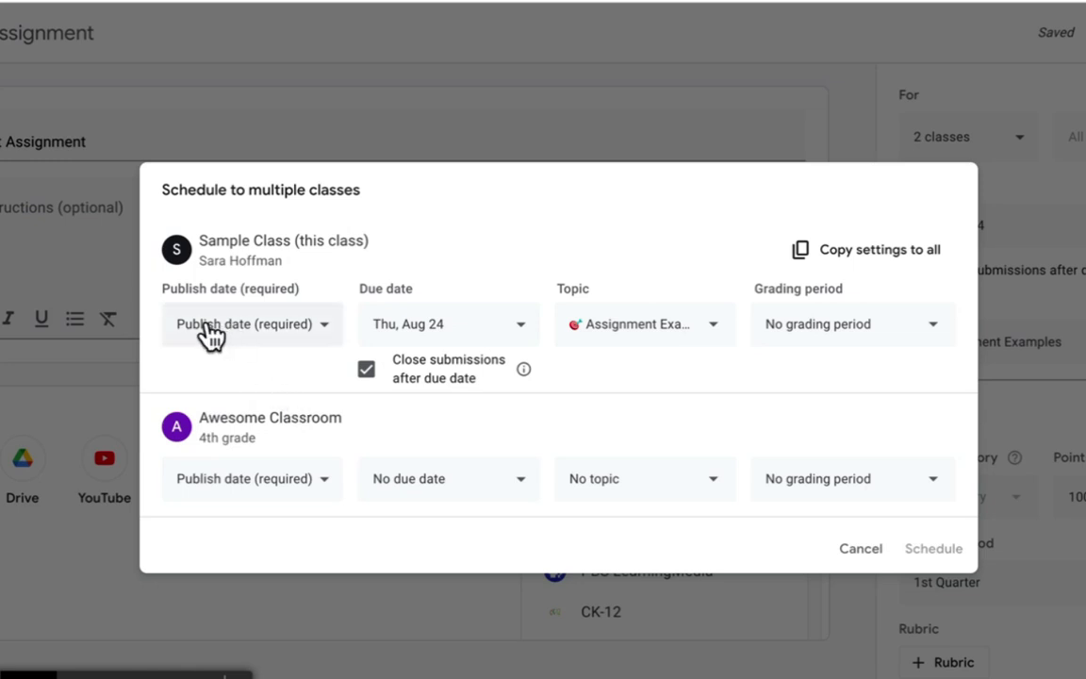
click(268, 325)
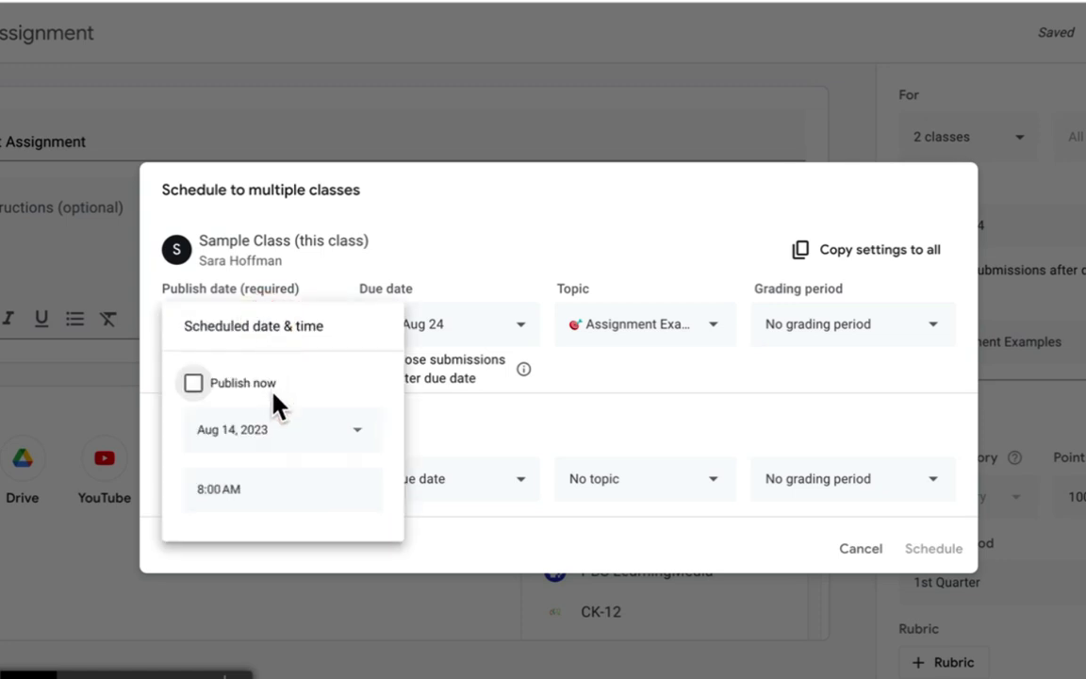
click(357, 431)
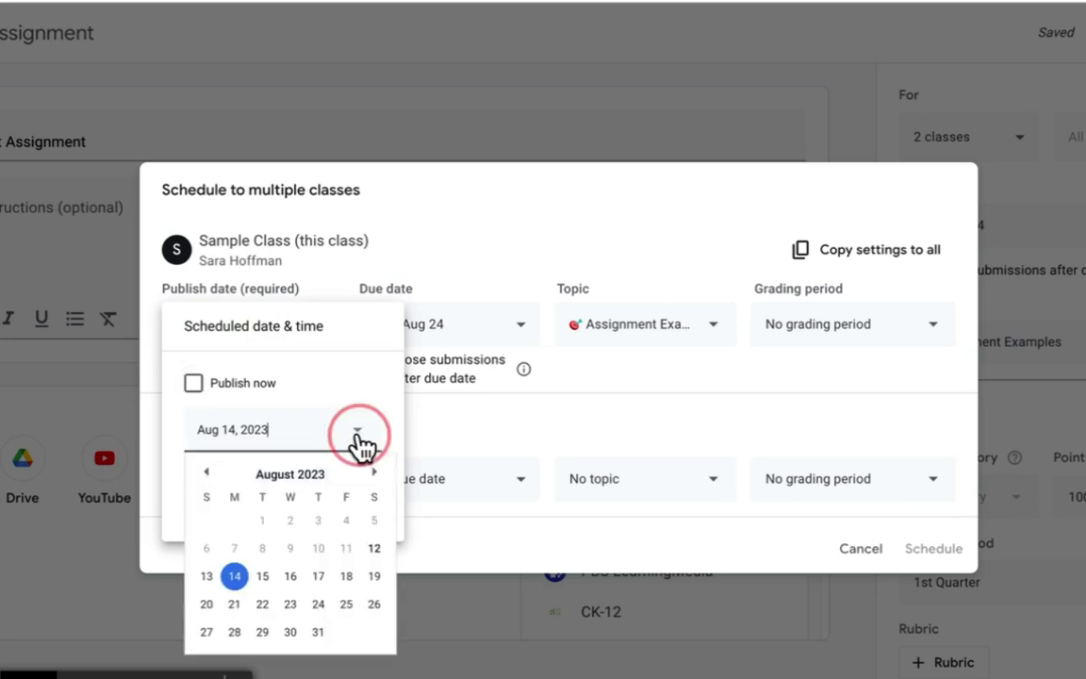
click(235, 604)
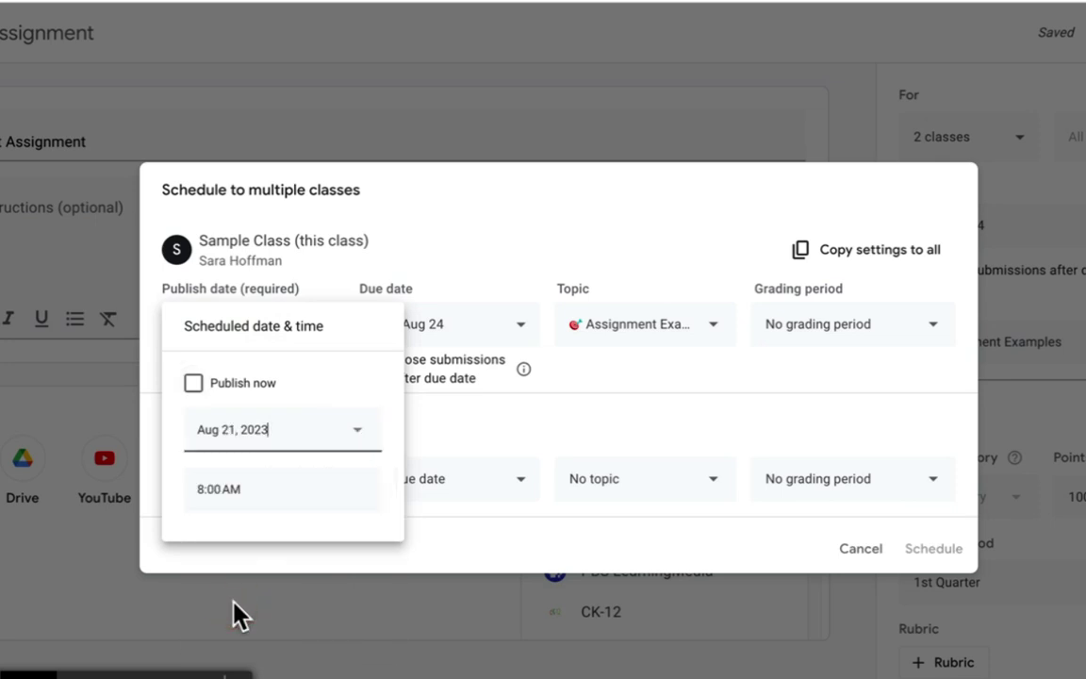
click(250, 491)
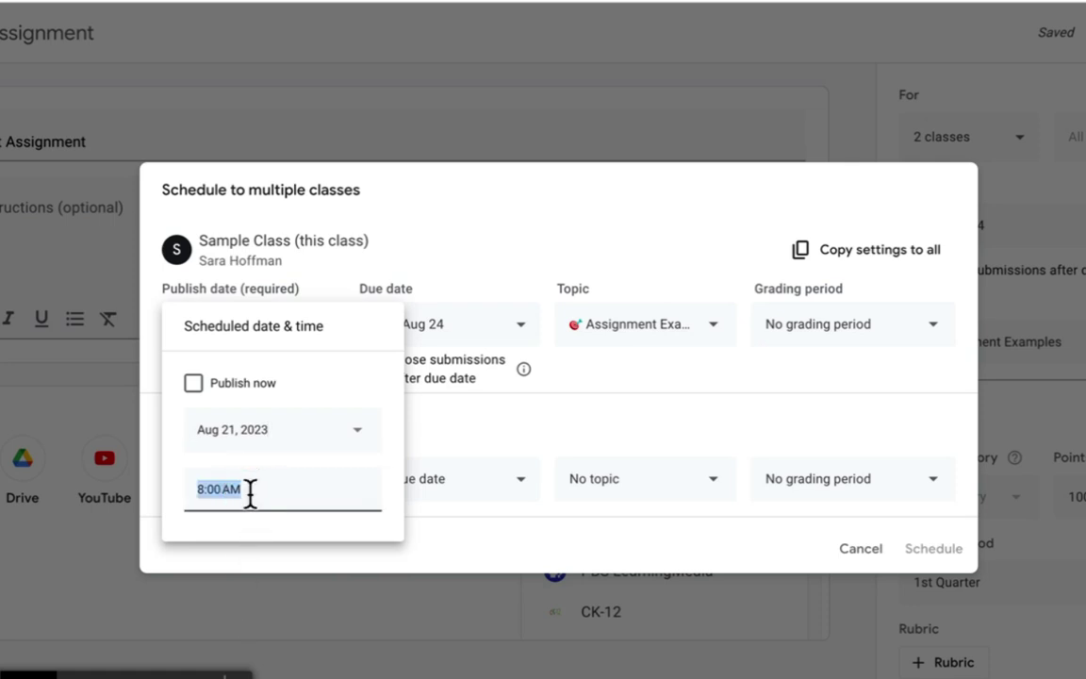
click(479, 229)
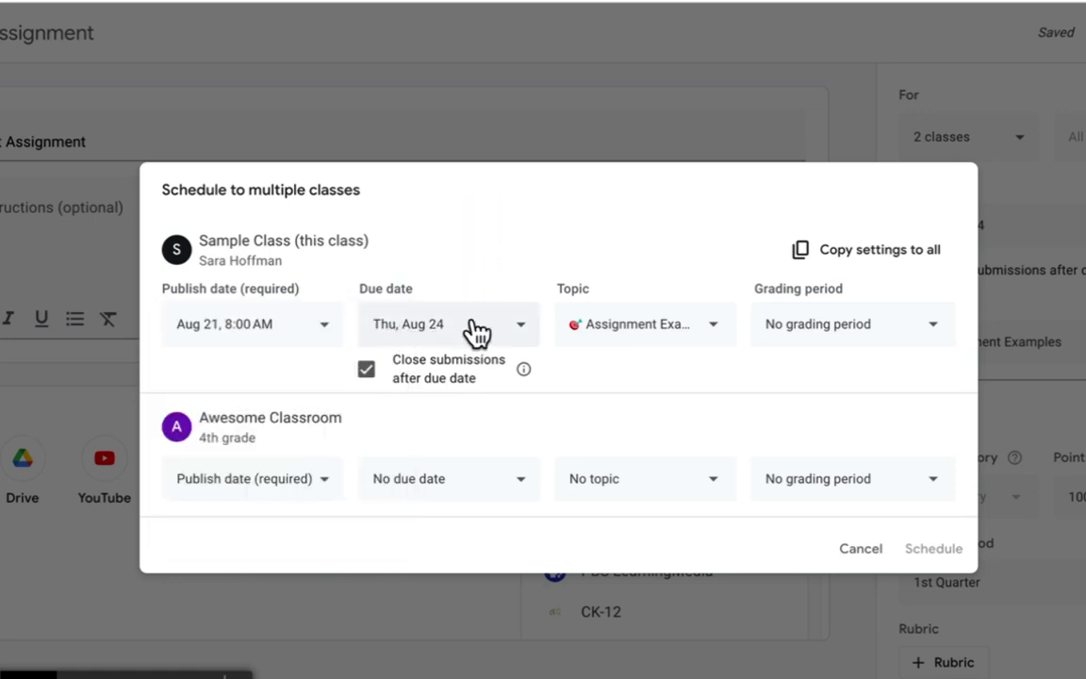
Keep the Assignment Examples topic for Sample Class and set its grading period to 1st Quarter.
click(644, 326)
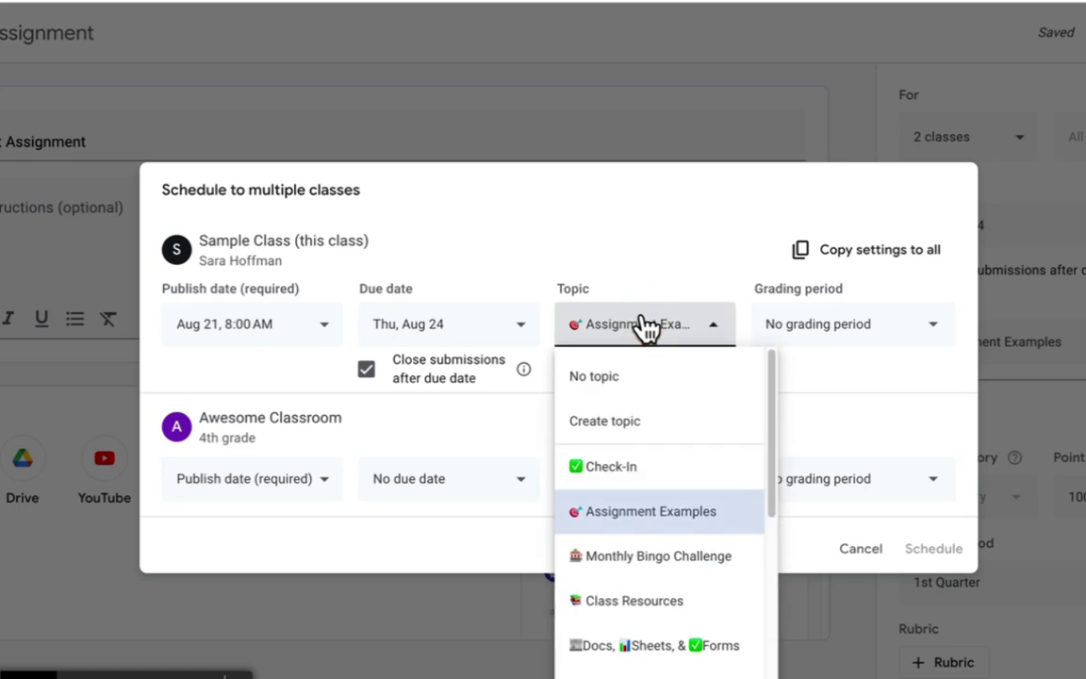
click(644, 511)
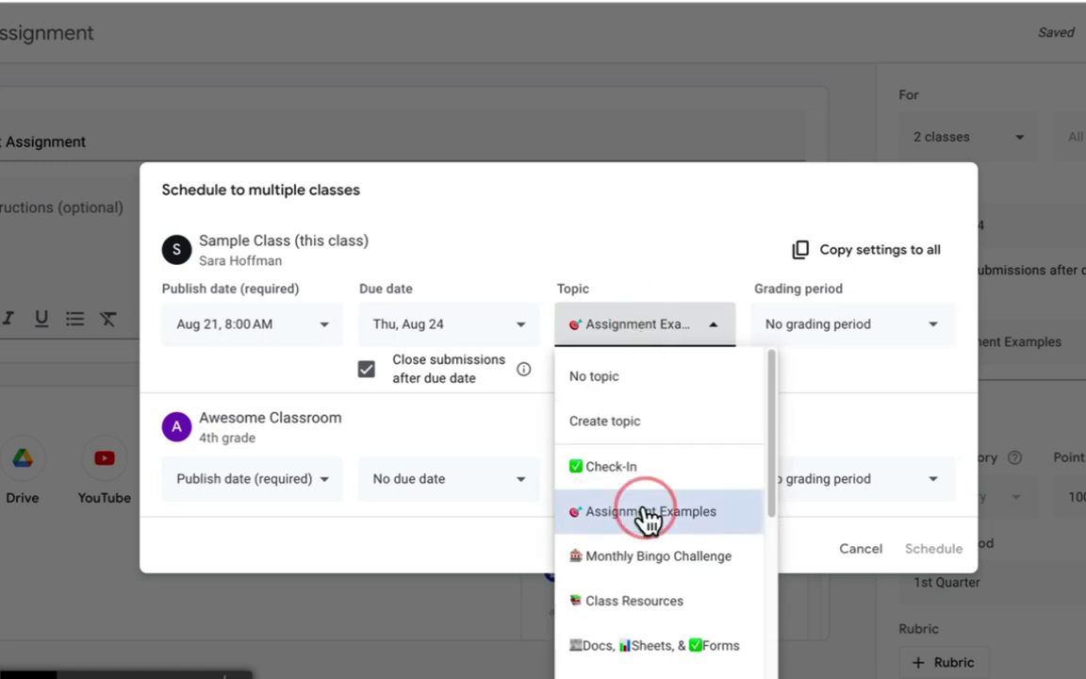
click(867, 323)
click(836, 381)
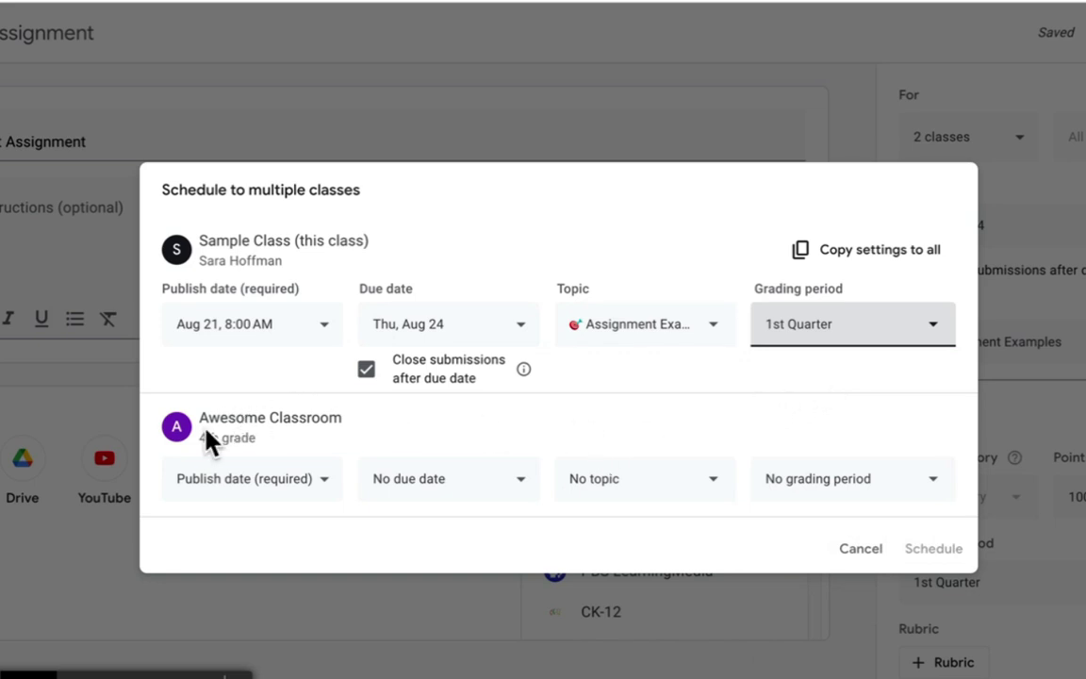
Schedule Awesome Classroom's publish date for Aug 21, 2023 at 10:00 AM.
click(325, 482)
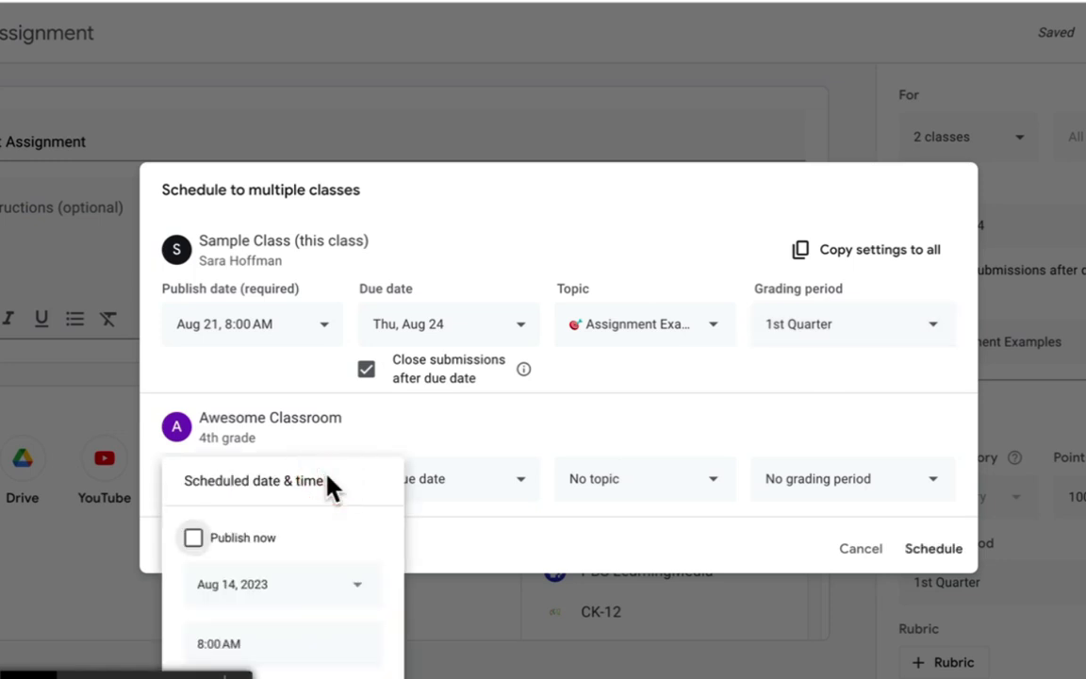
click(295, 586)
click(241, 511)
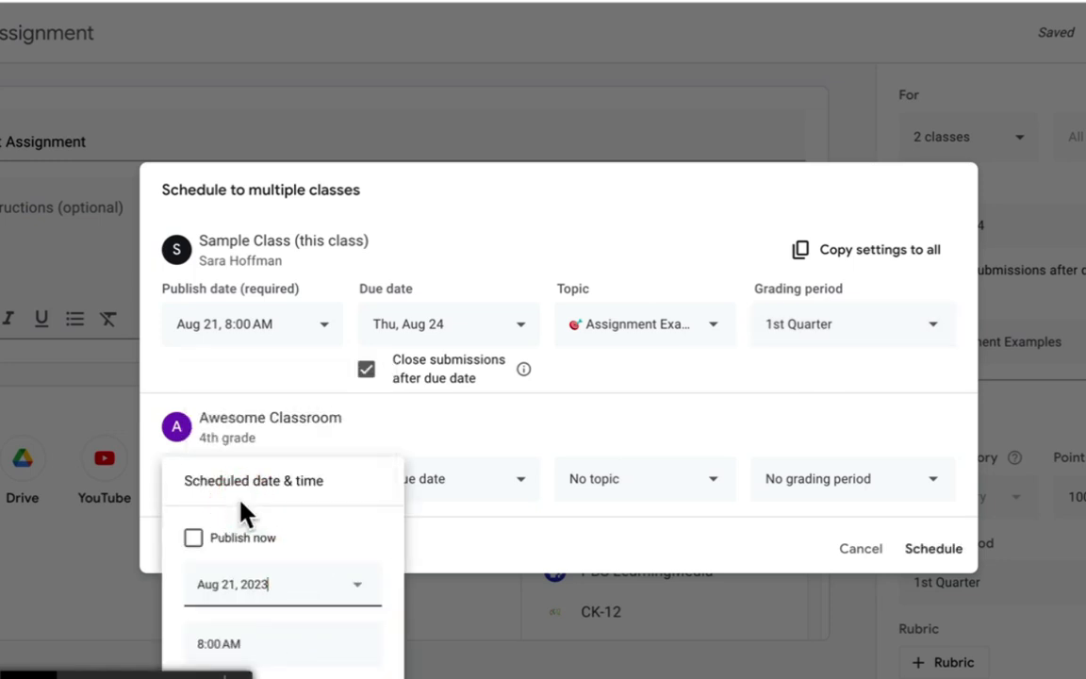
click(291, 646)
text(1)
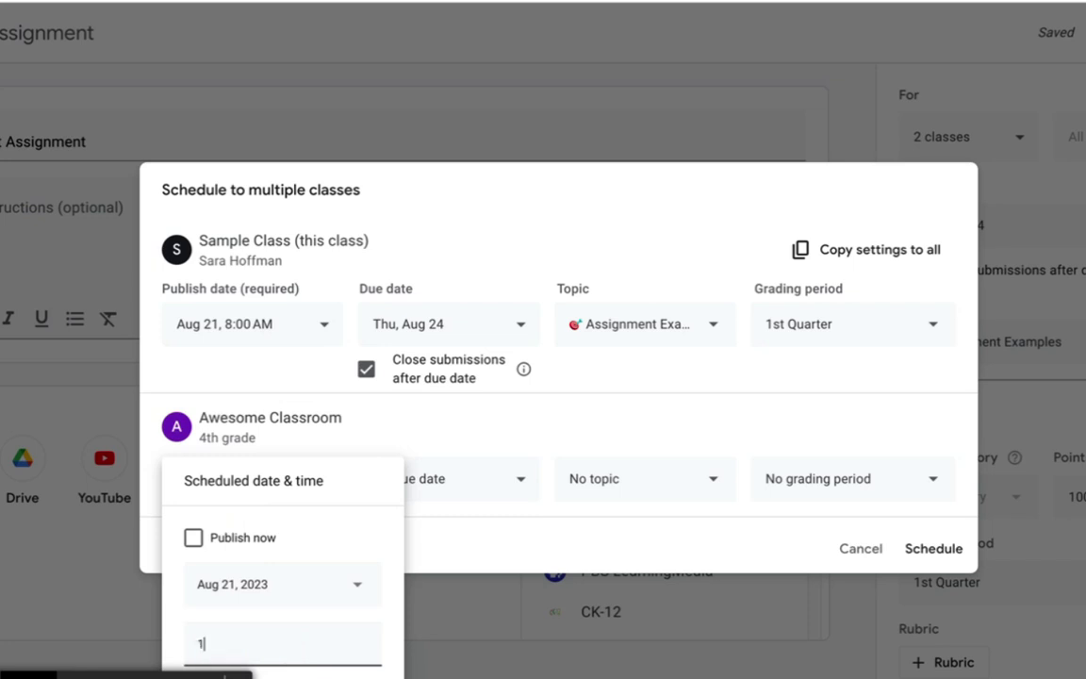
text(0:00 am)
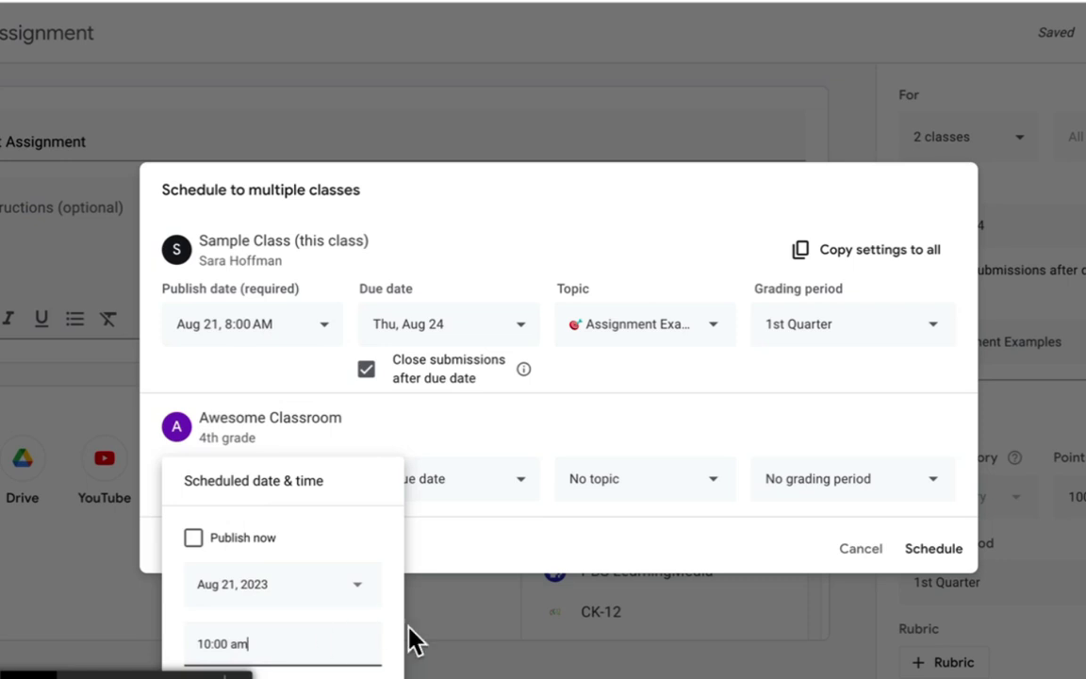
click(461, 425)
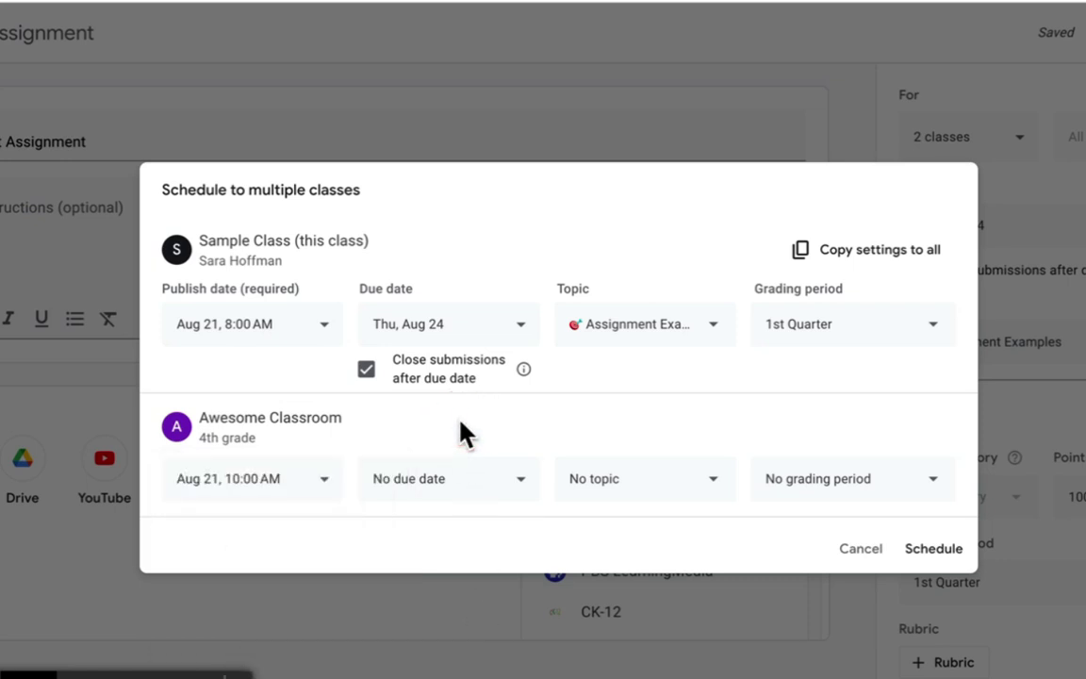
Set Awesome Classroom's due date for the test assignment to Aug 25, 2023, with no due time.
click(478, 480)
click(489, 552)
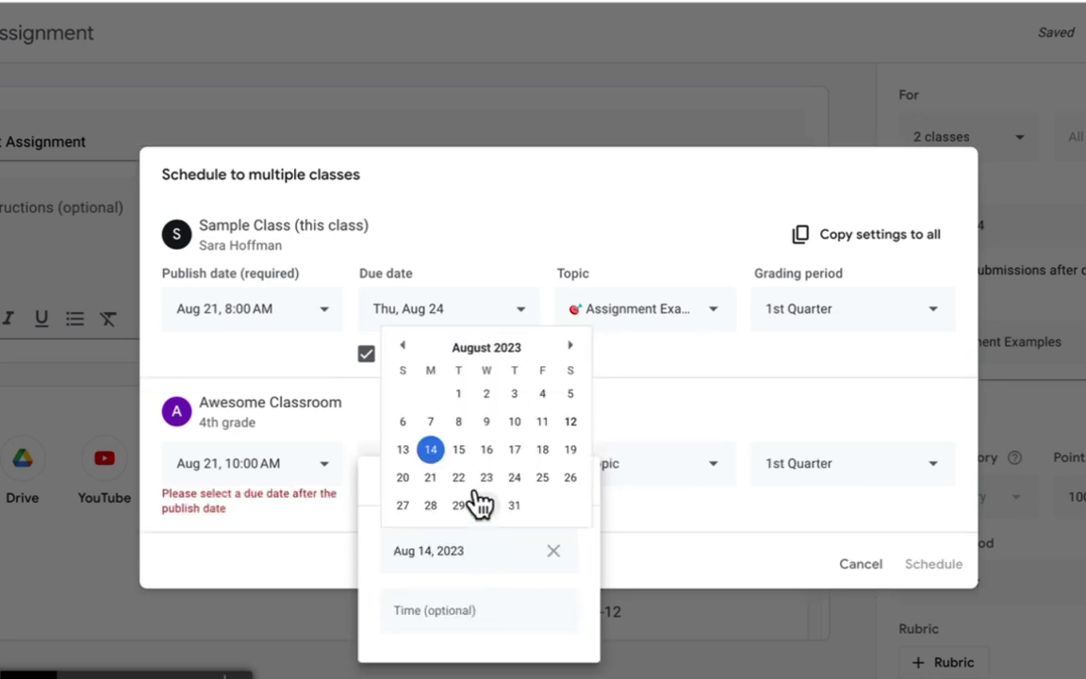
click(547, 464)
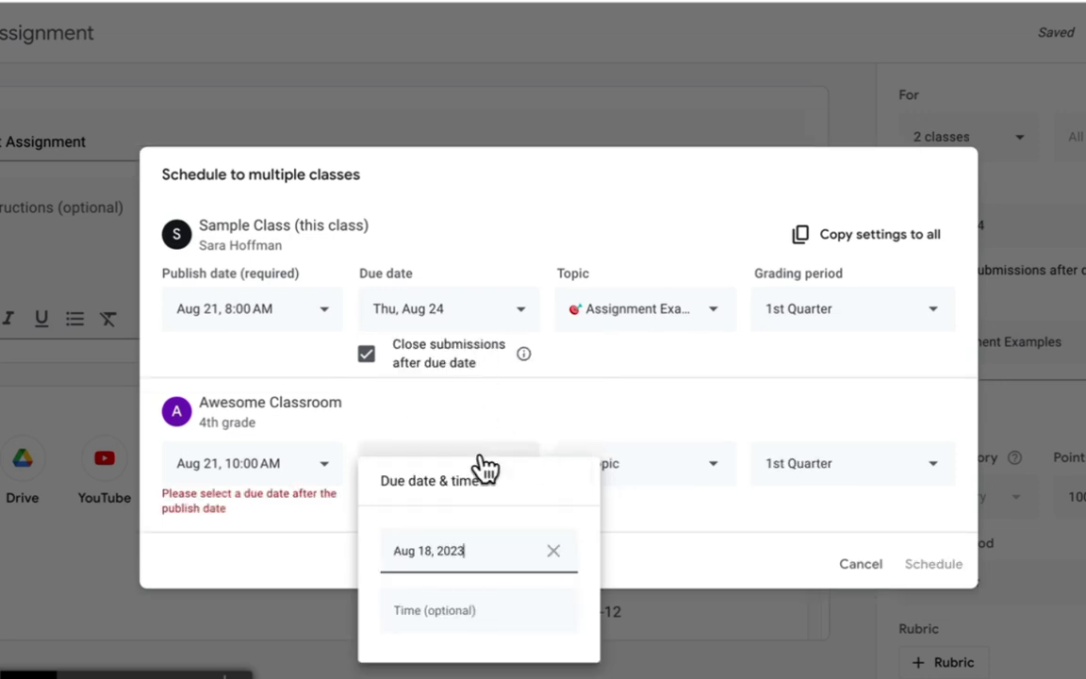
click(462, 556)
click(542, 477)
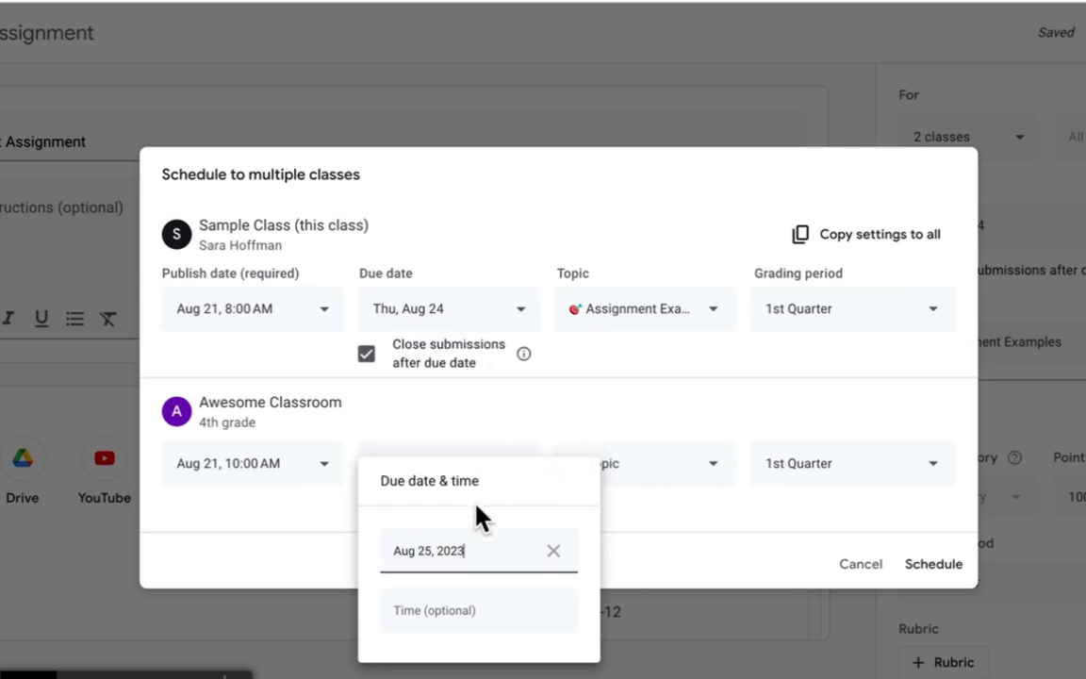
click(461, 561)
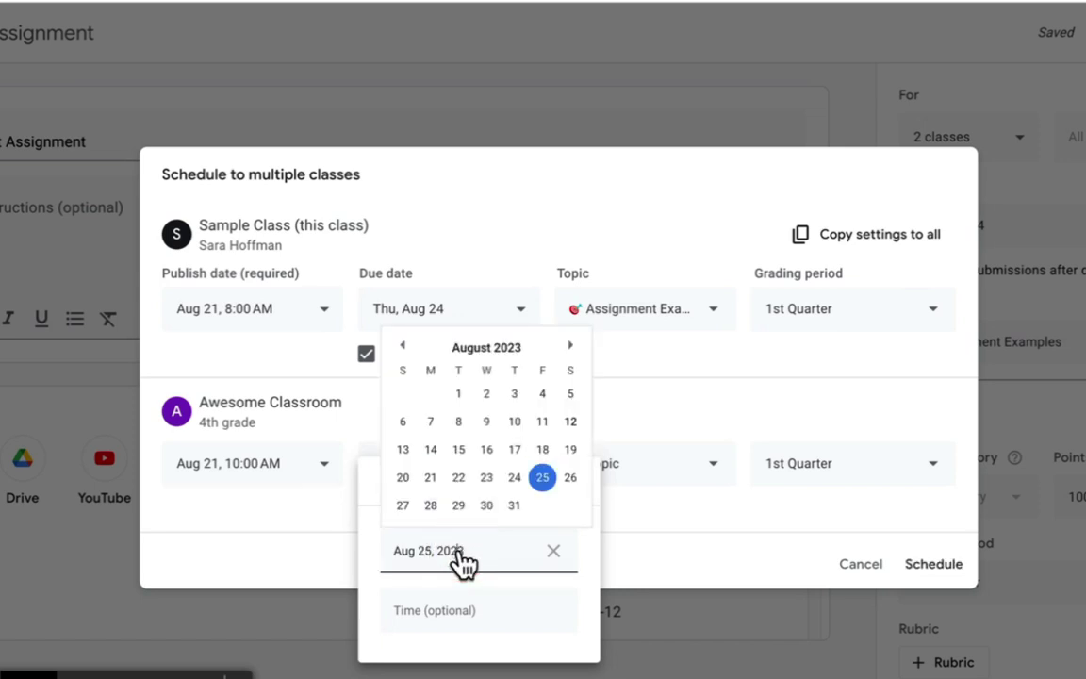
click(358, 412)
Change Sample Class's due date to Aug 25, 2023 so it matches the other class.
click(436, 316)
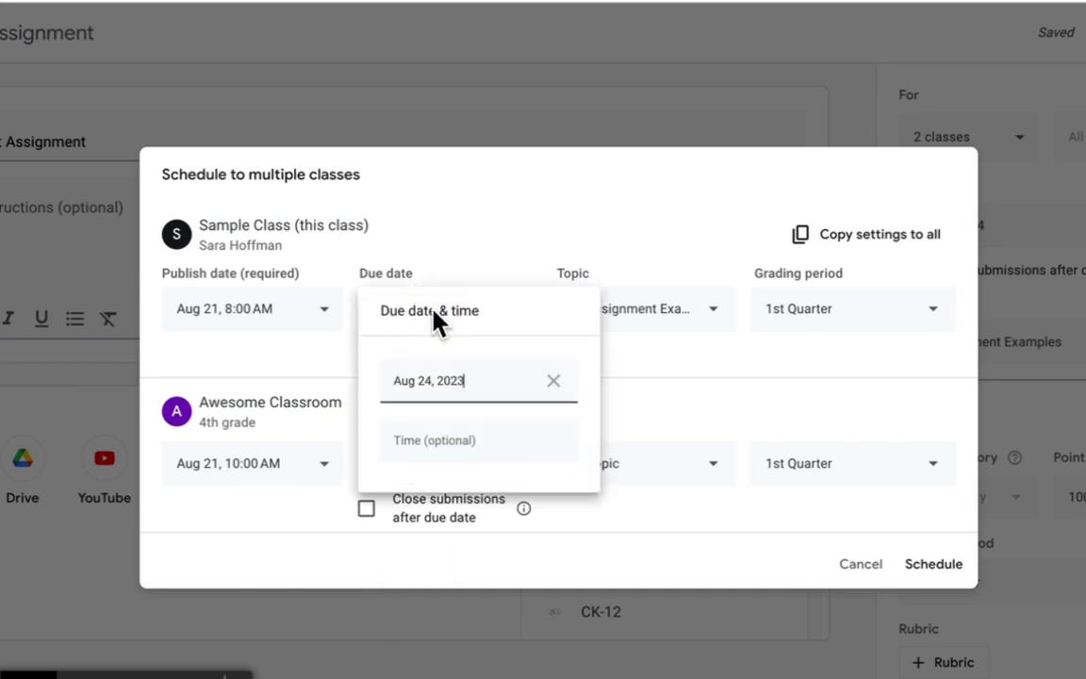
click(473, 391)
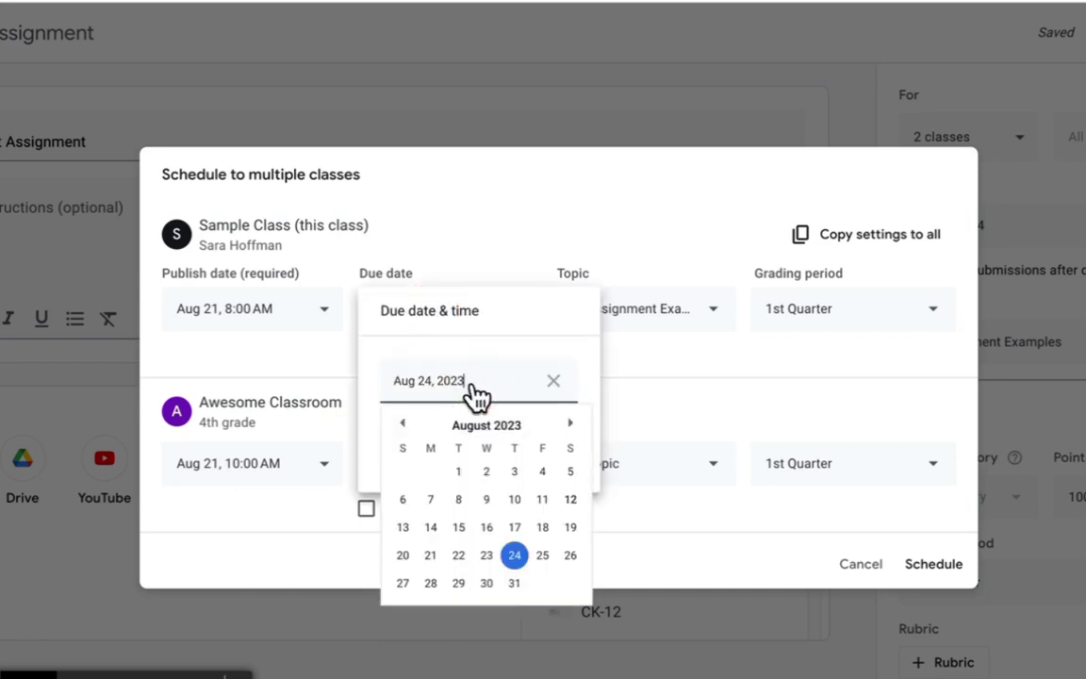
click(530, 558)
click(630, 412)
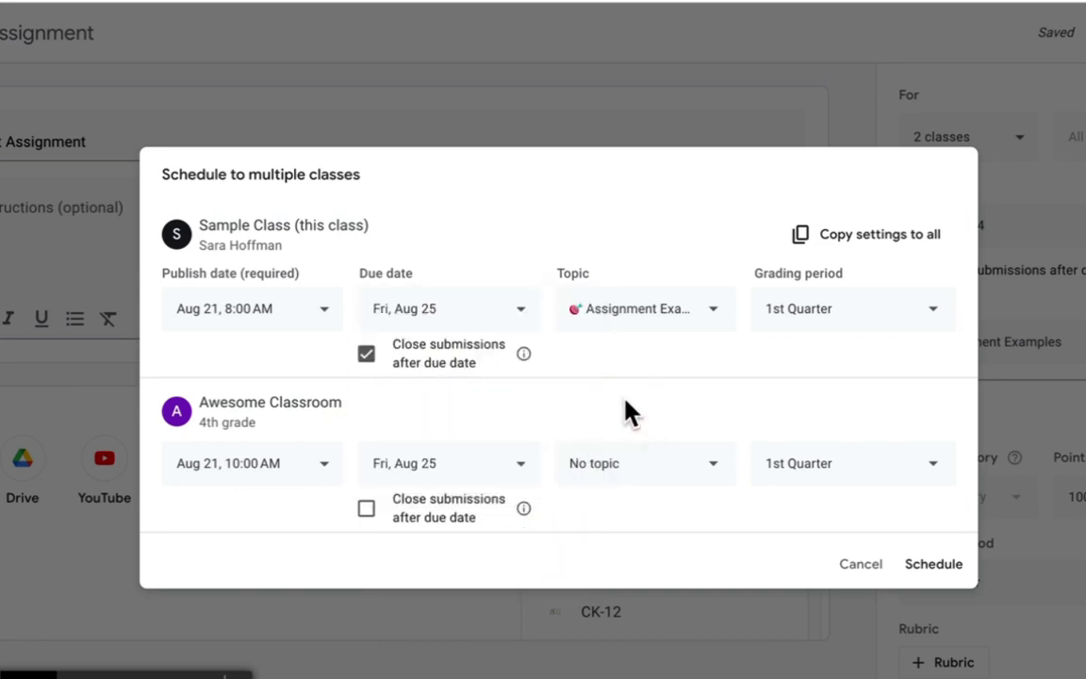
Assign the Assignment Examples topic to Awesome Classroom and close its submissions after the due date.
click(649, 476)
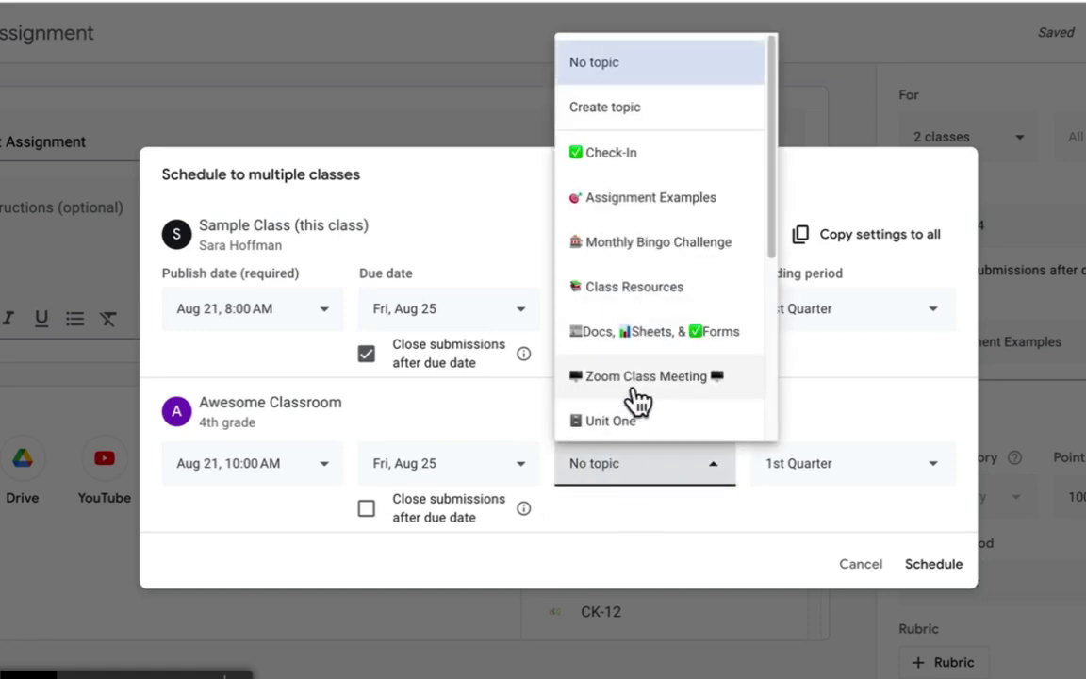
click(626, 200)
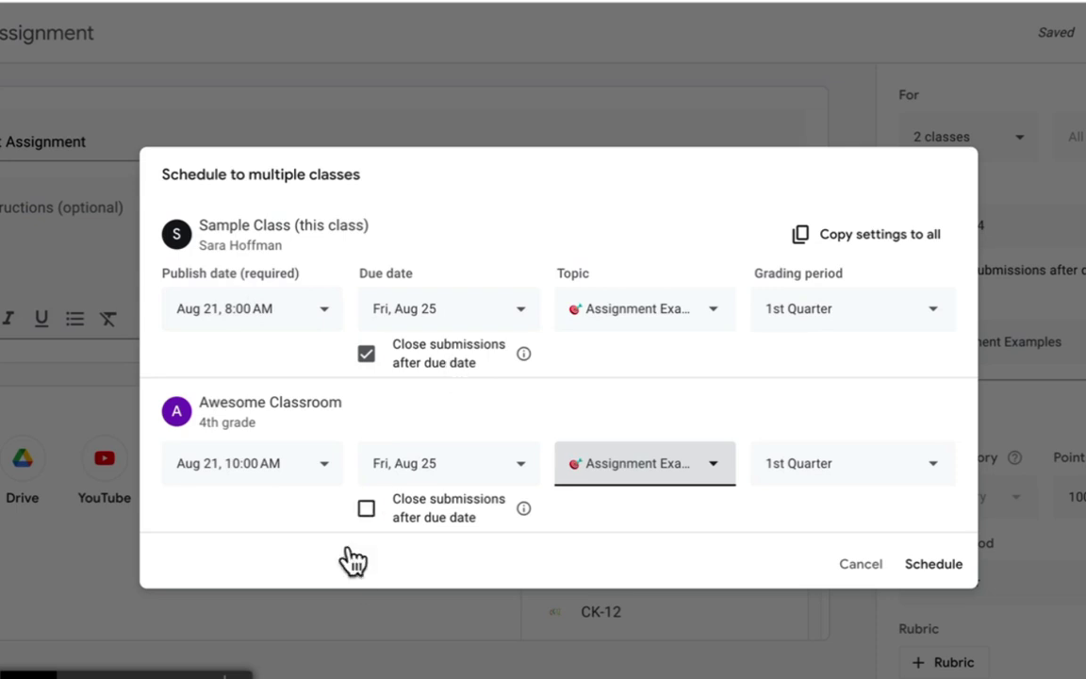
click(366, 509)
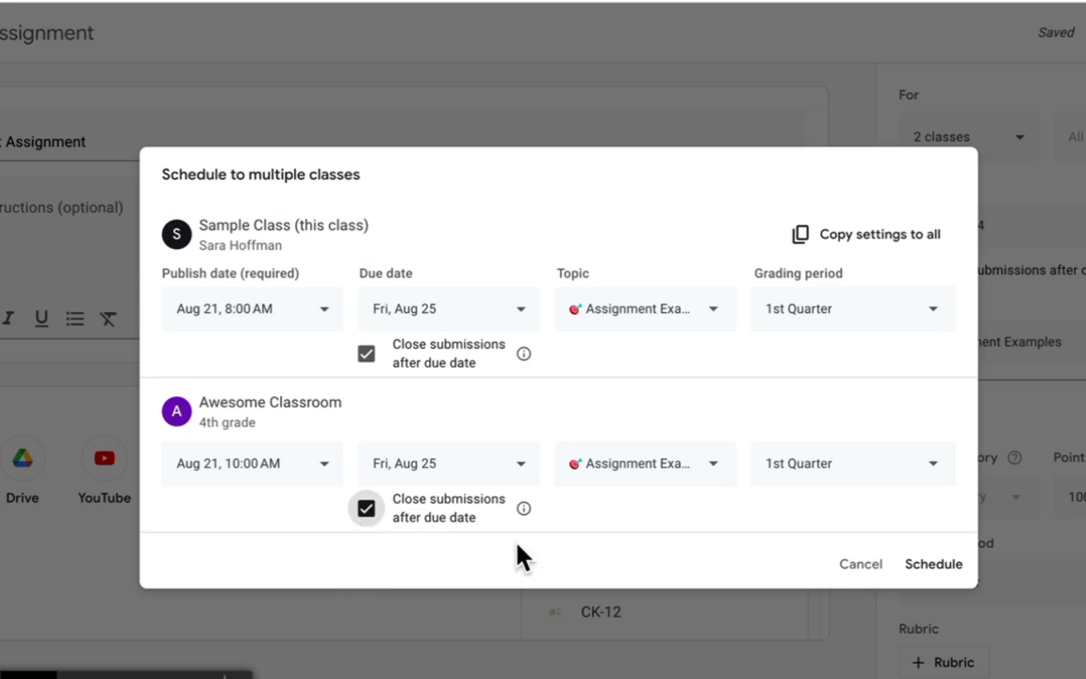
Schedule the assignment to both classes and find it under Assignment Examples in Sample Class's classwork.
click(934, 566)
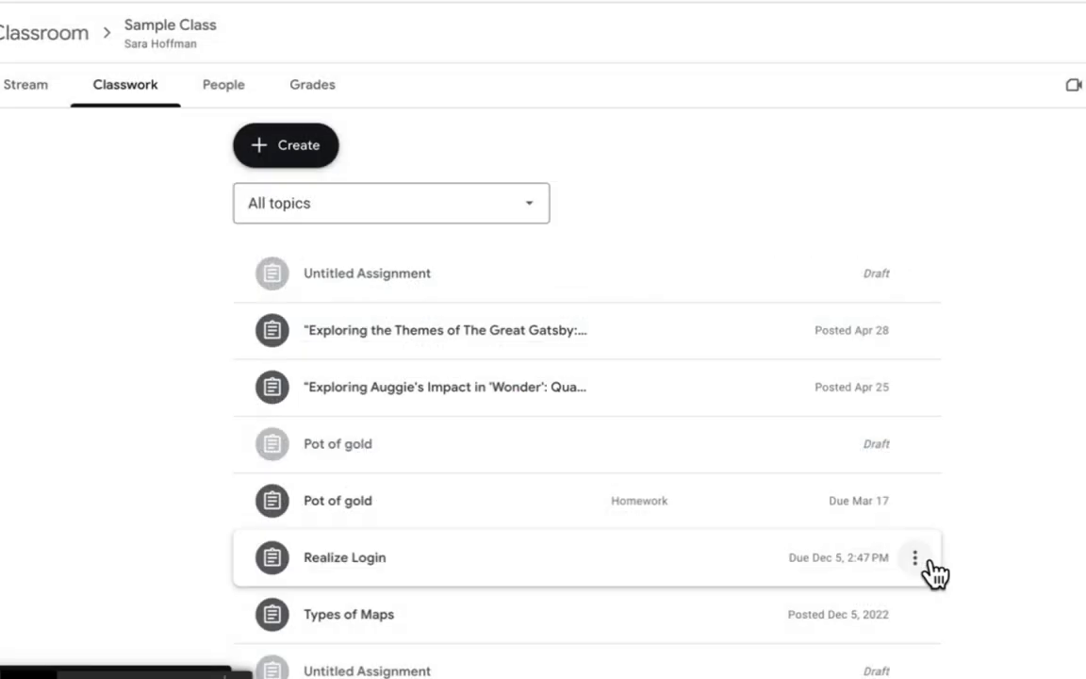
scroll(480, 415, down, 6)
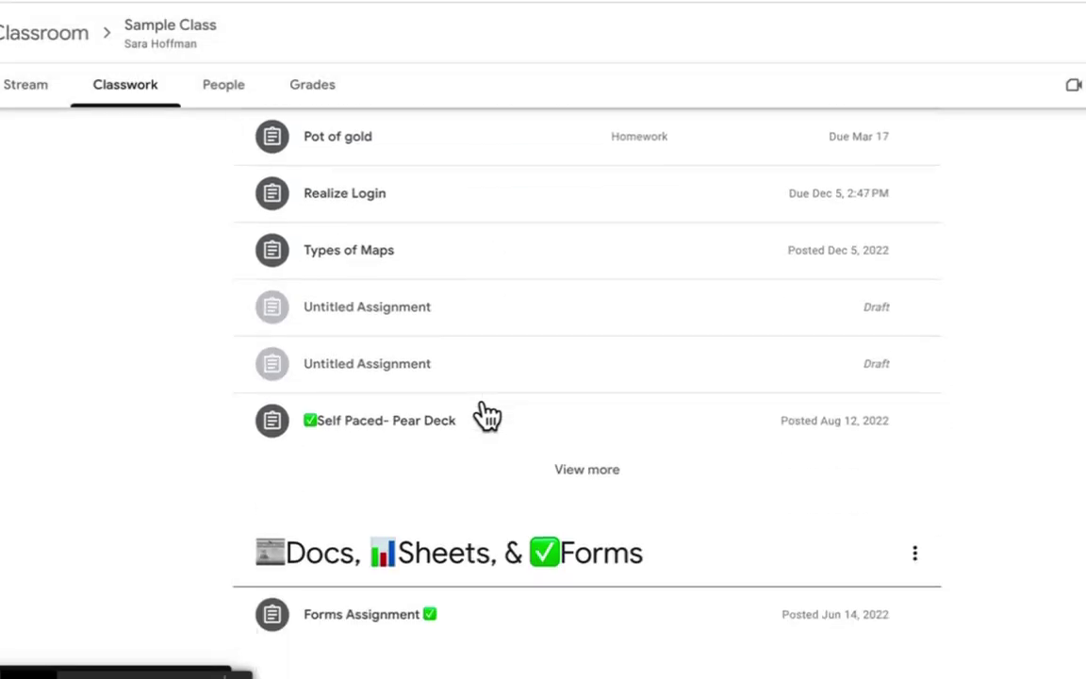
scroll(485, 415, down, 5)
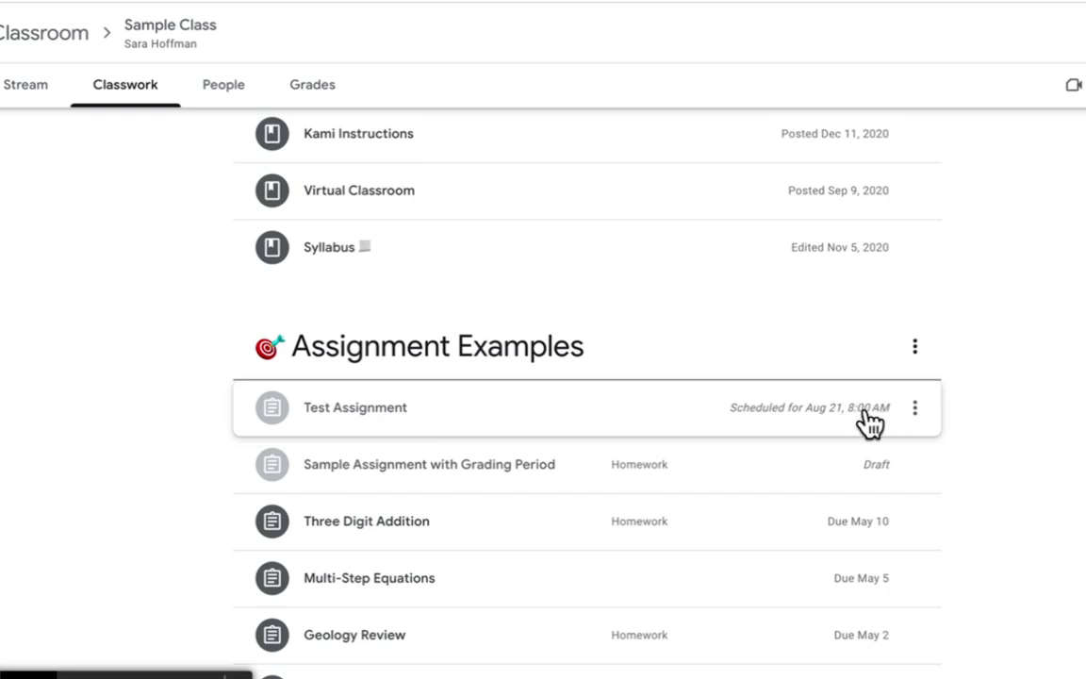
Check Awesome Classroom's classwork for the scheduled Test Assignment.
mouse_move(1, 153)
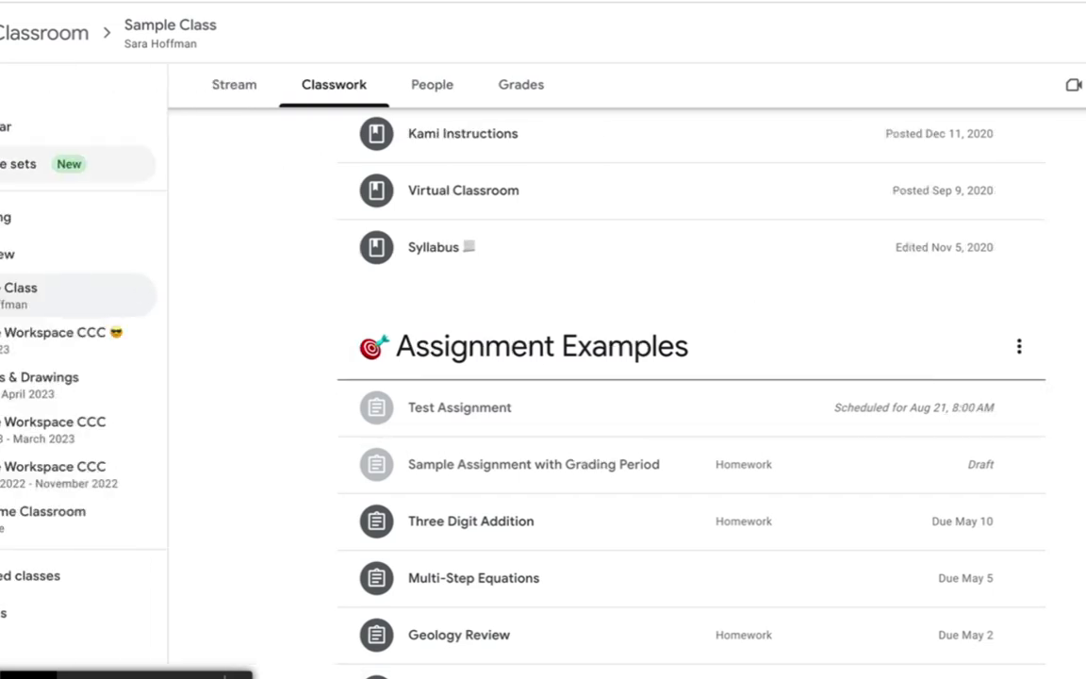
click(6, 516)
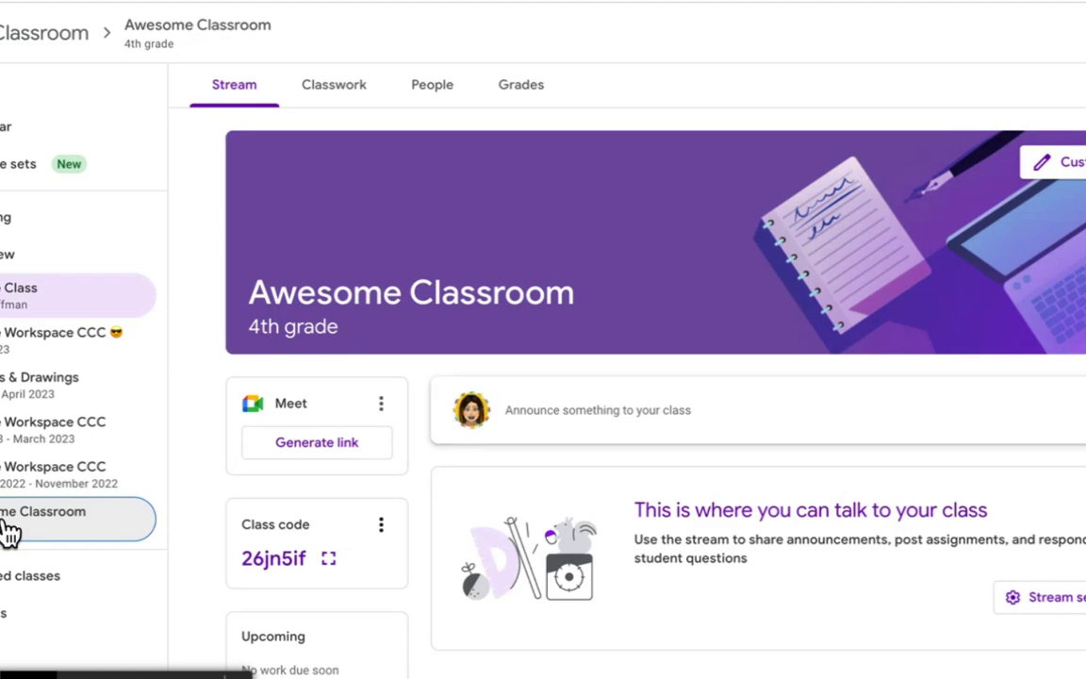
click(349, 90)
scroll(524, 341, down, 2)
scroll(523, 341, down, 5)
scroll(518, 342, up, 8)
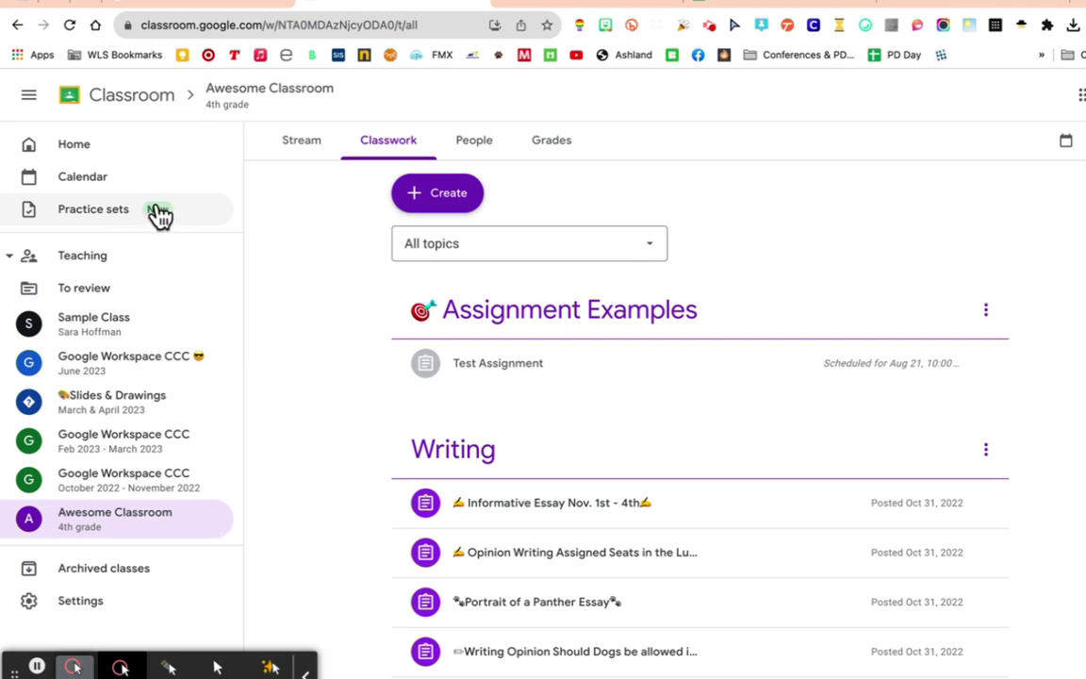
Create a new practice set titled "Fractions".
click(120, 215)
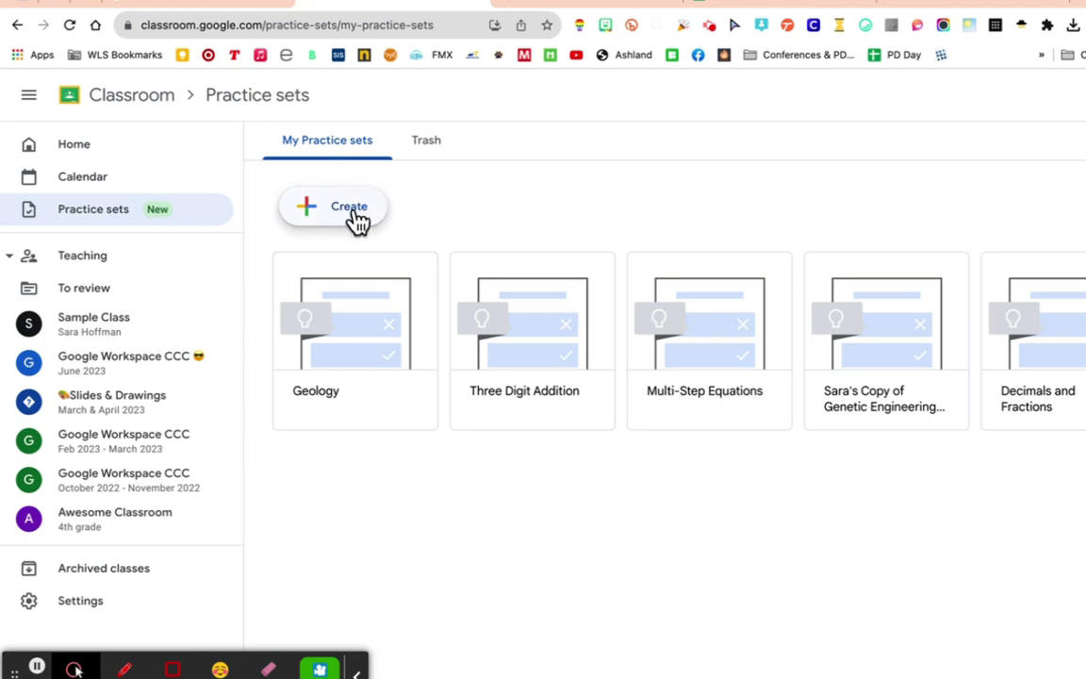
click(341, 211)
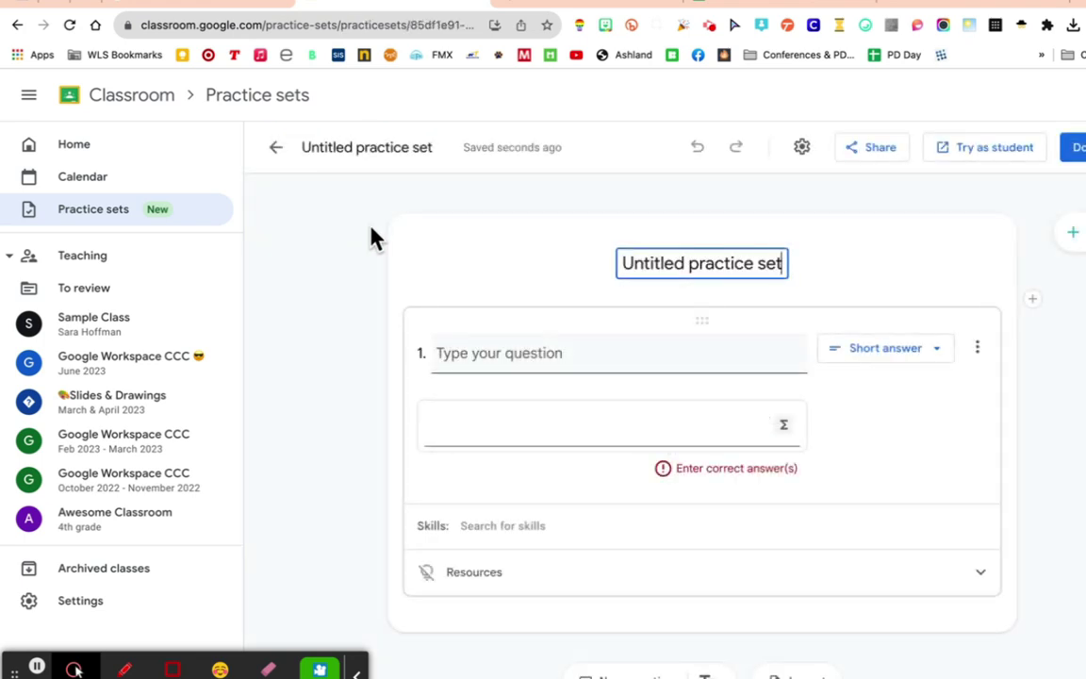
triple_click(674, 261)
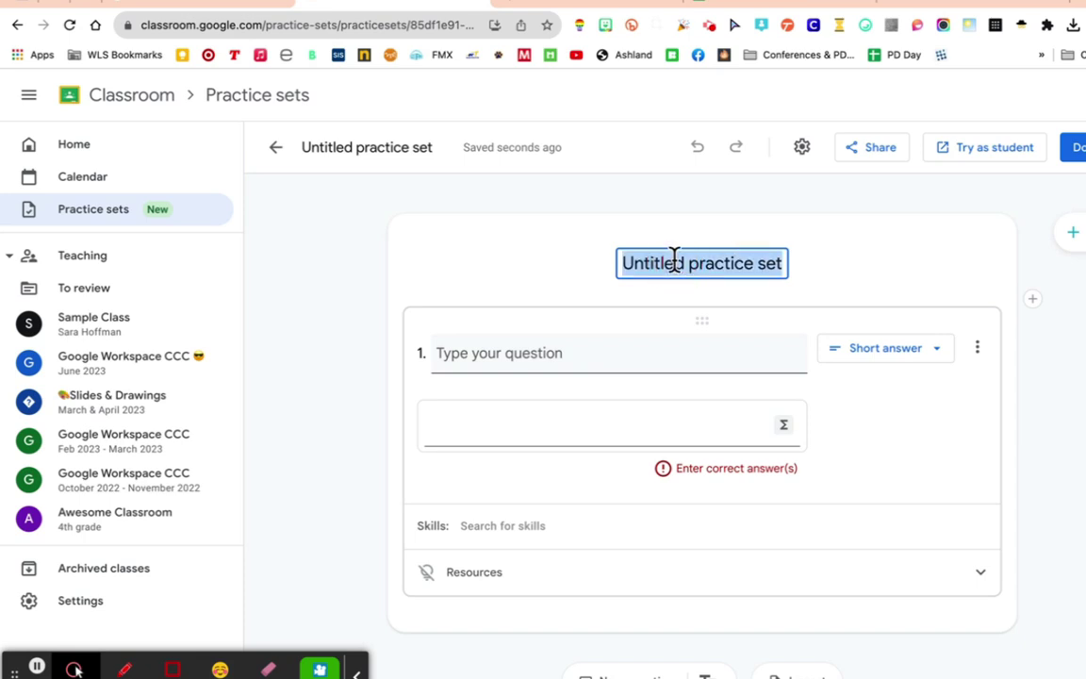
text(F)
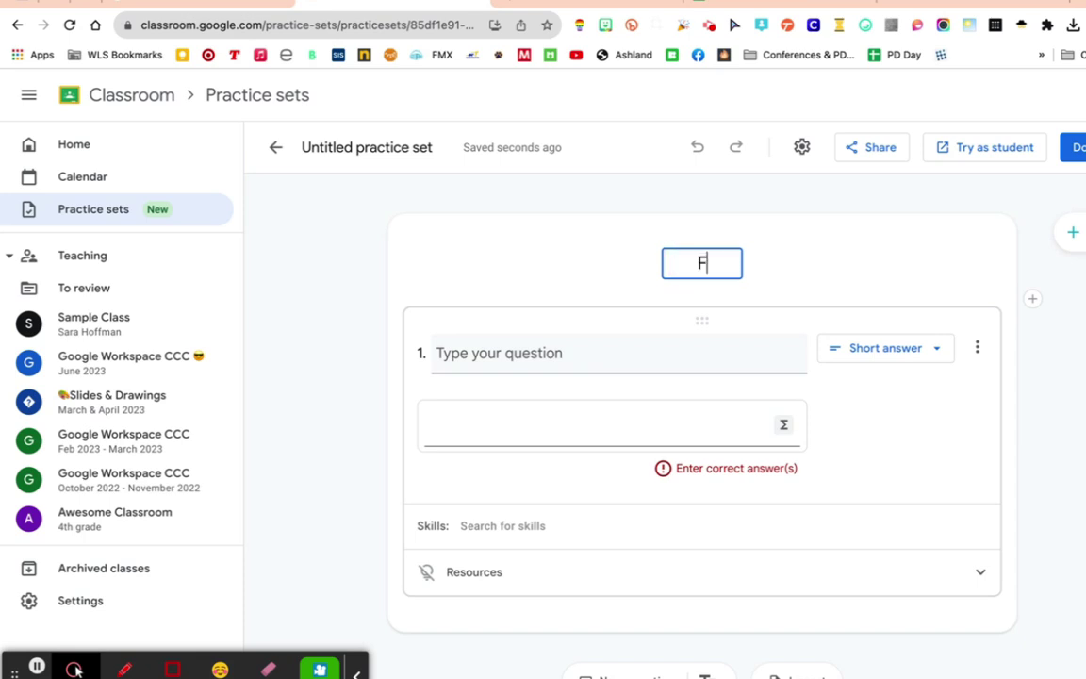
text(ractions)
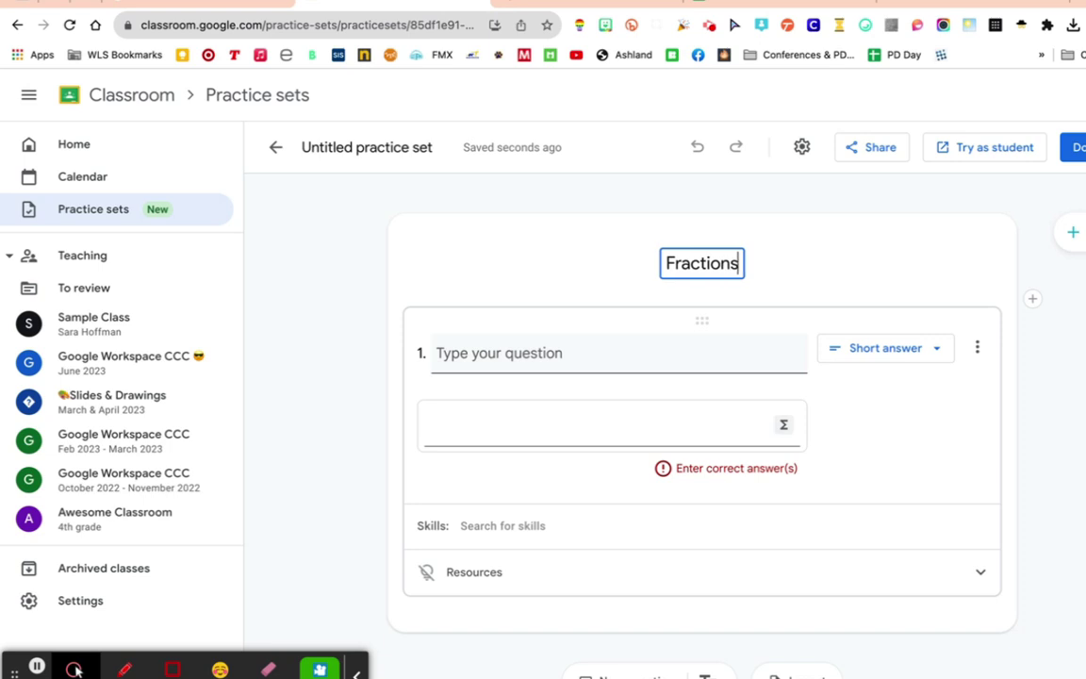
key(Return)
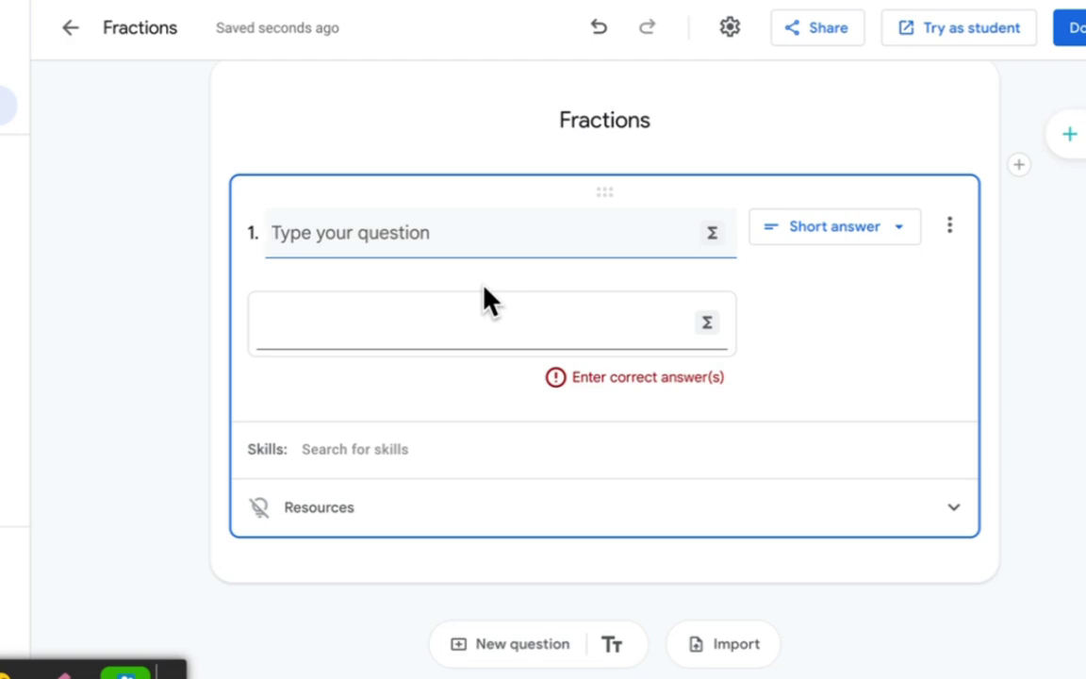
Import the ladybug, chicken, second-row panda, turtle and last-row cat problems from the math problems PDF in Drive.
click(735, 648)
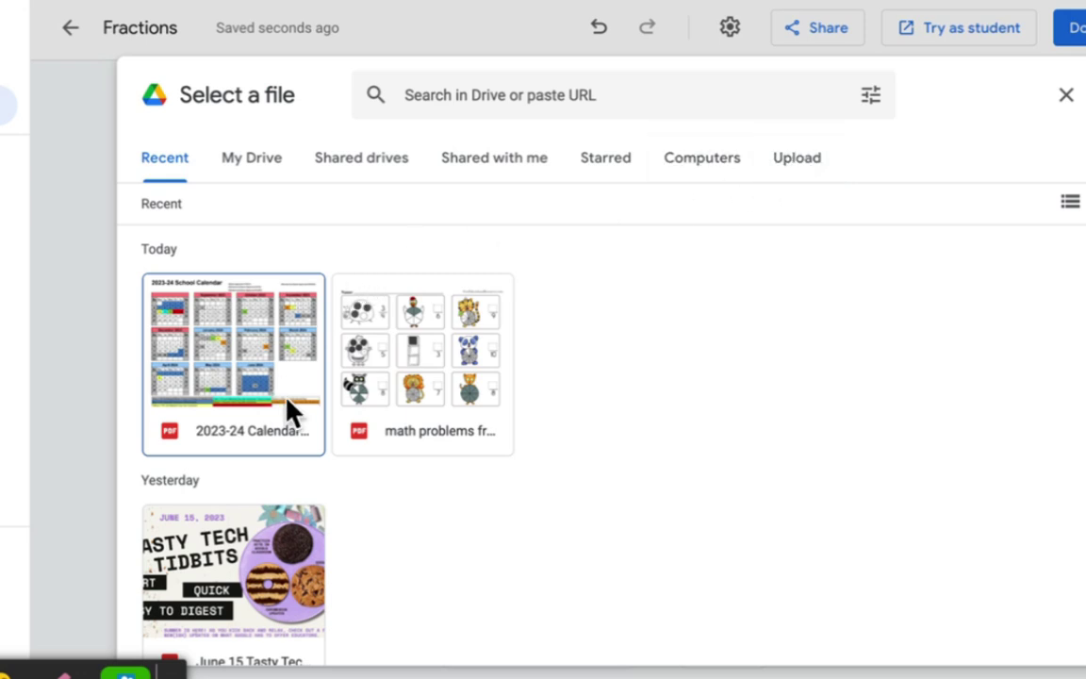
double_click(417, 346)
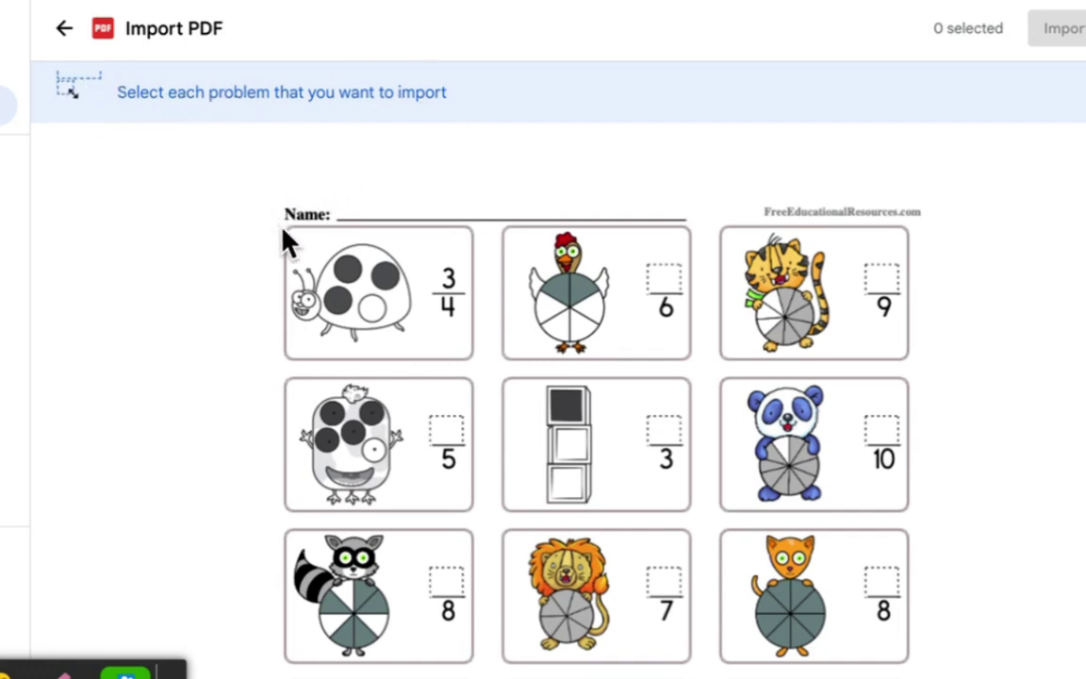
drag(283, 229, 476, 364)
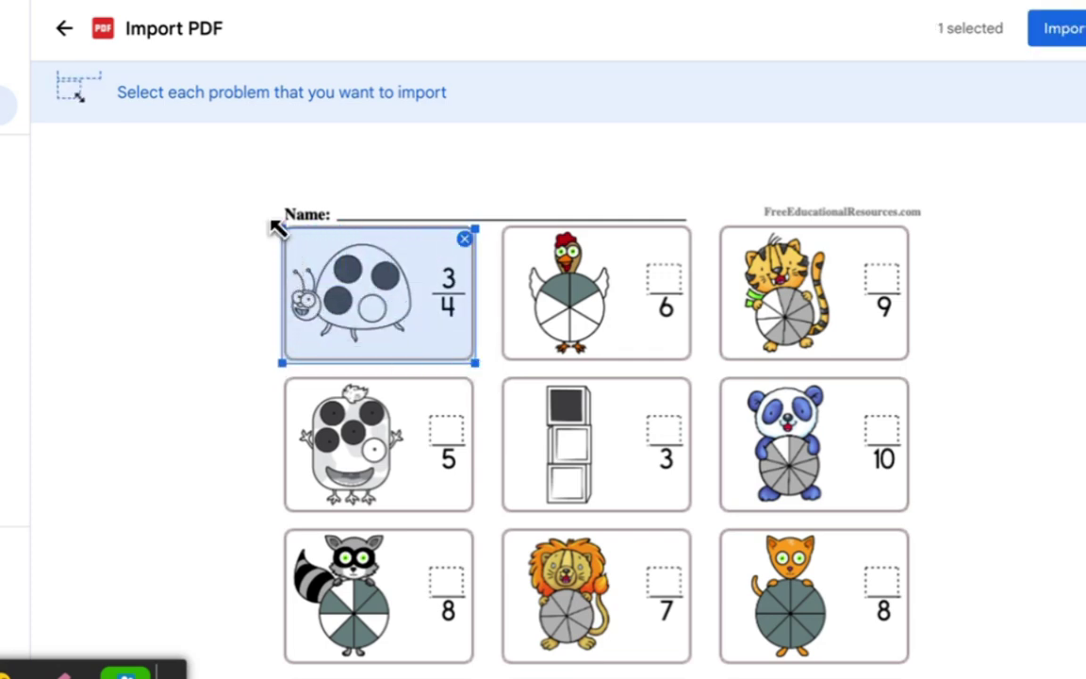
drag(282, 230, 280, 224)
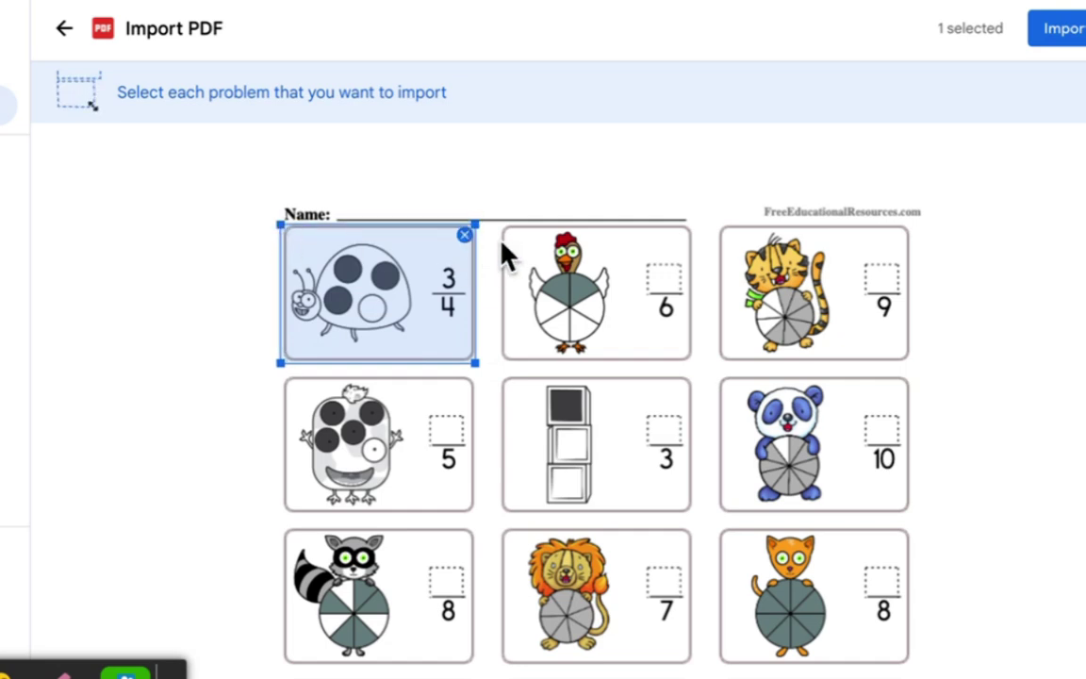
drag(498, 225, 698, 370)
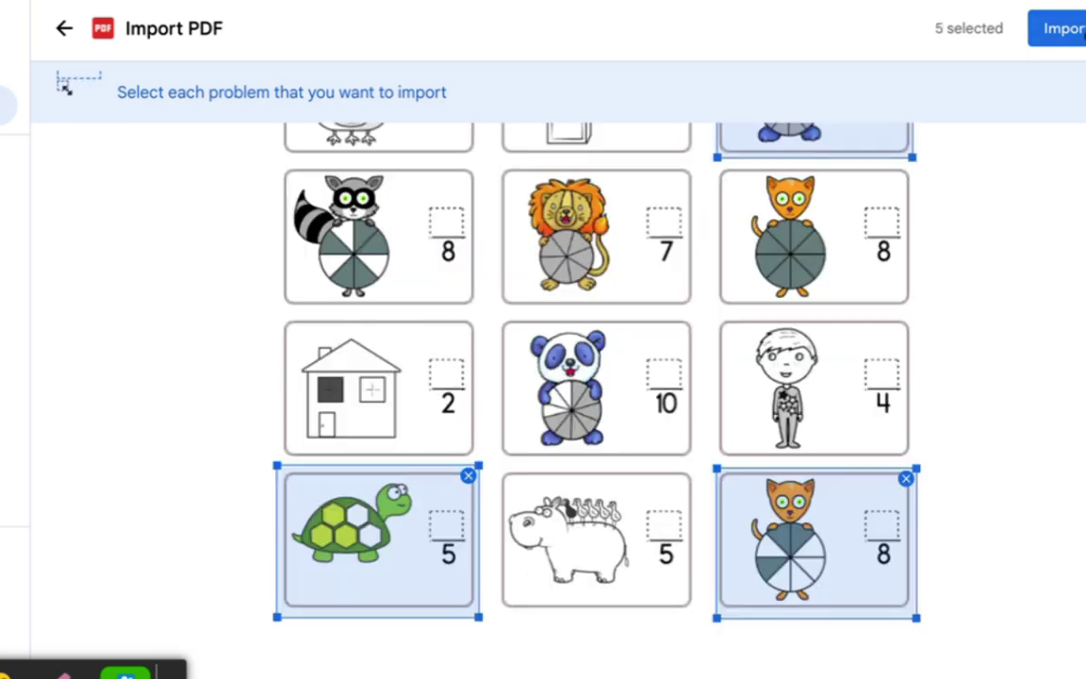
click(1065, 29)
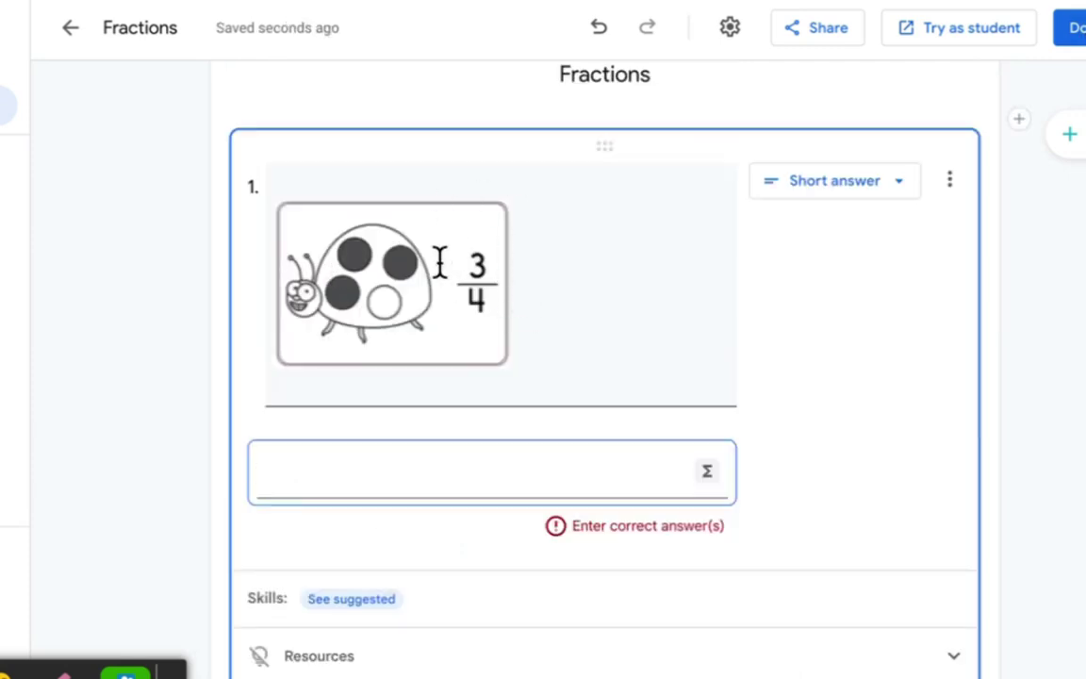
Delete the ladybug question that already shows its 3/4 answer and look through the remaining imported questions.
click(949, 184)
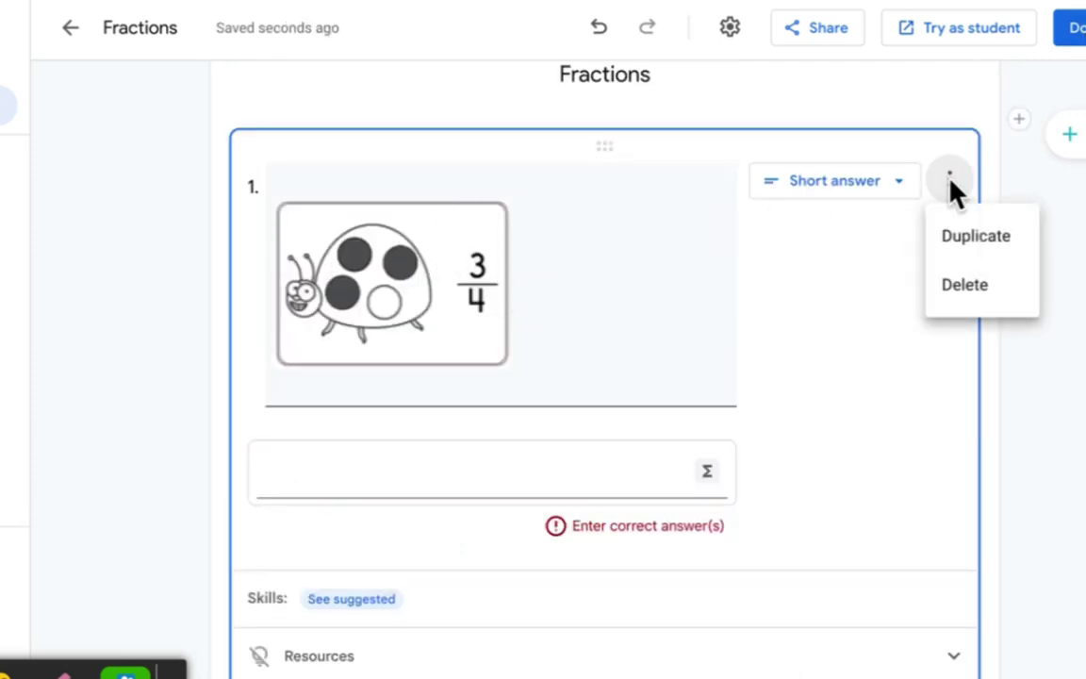
click(958, 287)
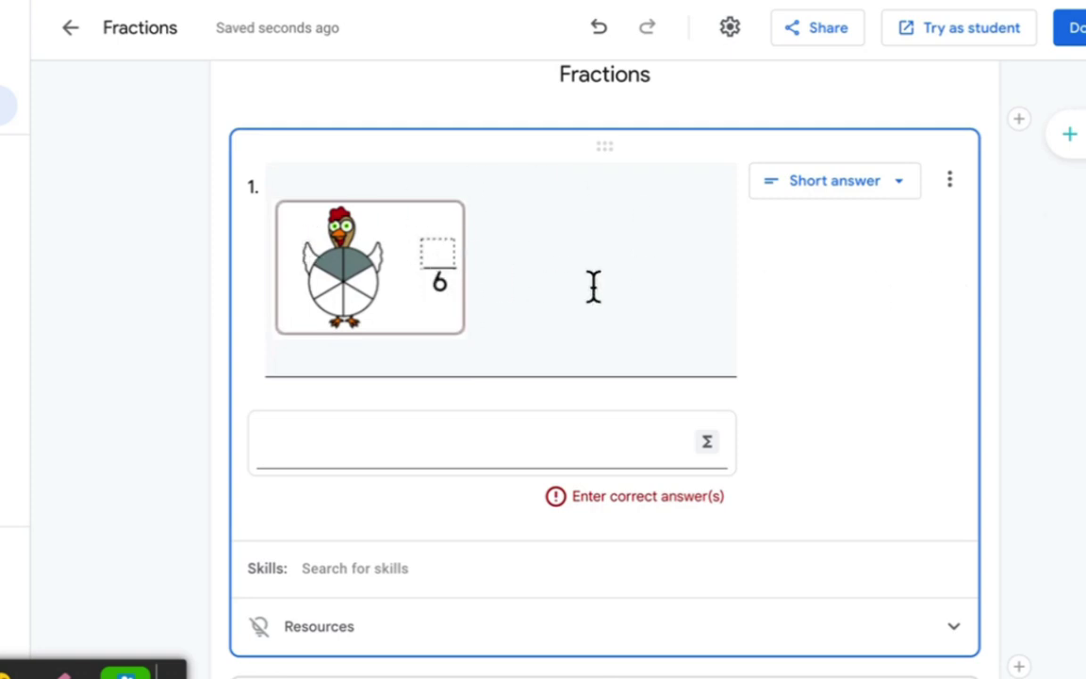
scroll(594, 286, down, 5)
scroll(594, 285, down, 10)
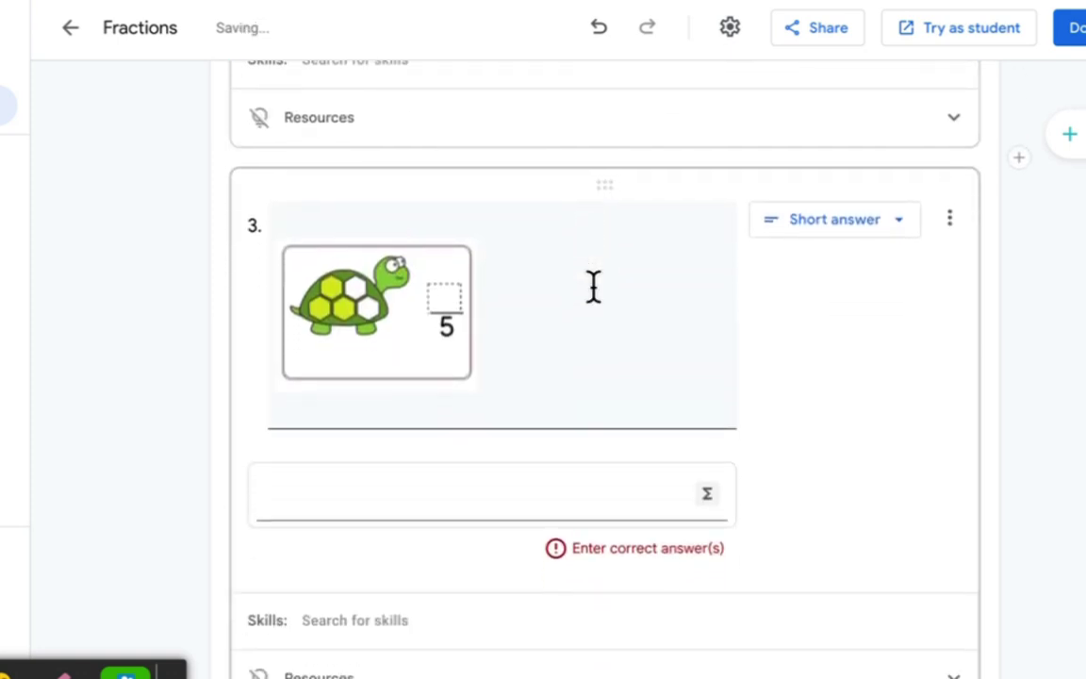
scroll(594, 285, down, 3)
scroll(594, 285, up, 20)
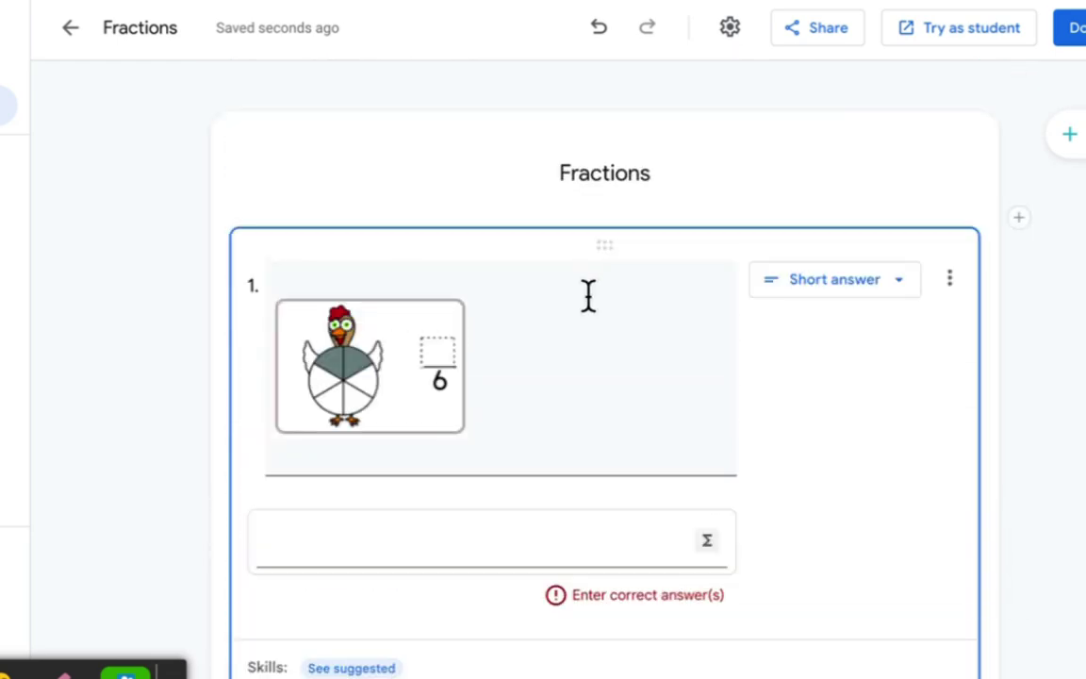
Set the chicken question's correct answer to 2 and add the skill "Understand a fraction in terms of unit fractions".
click(593, 538)
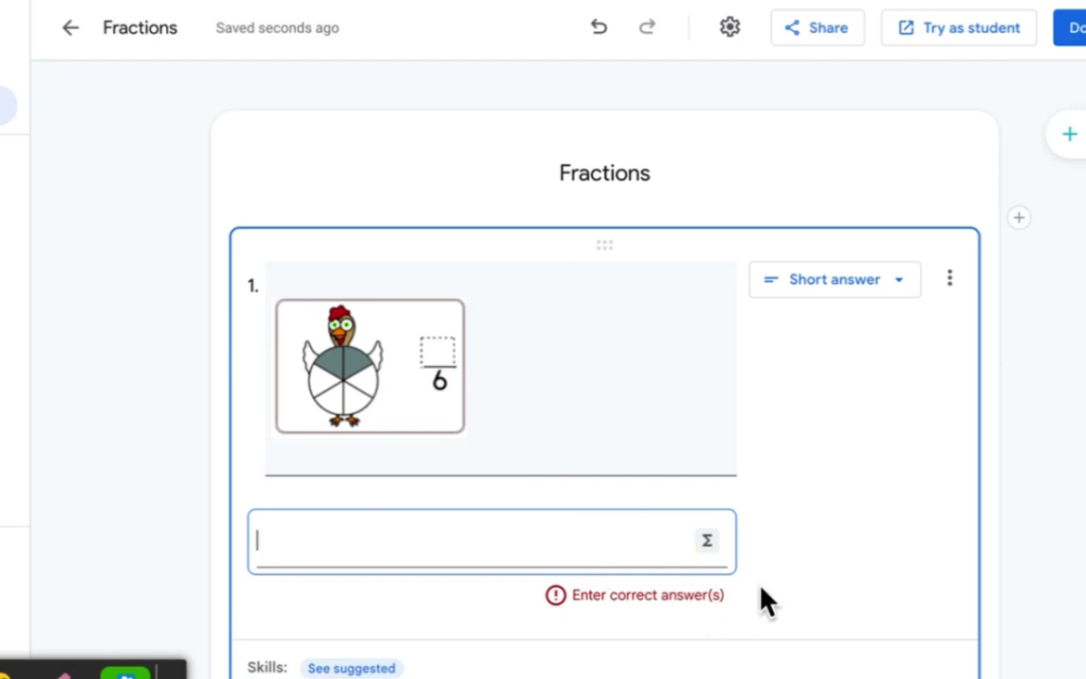
text(2)
scroll(690, 521, down, 2)
scroll(691, 522, down, 1)
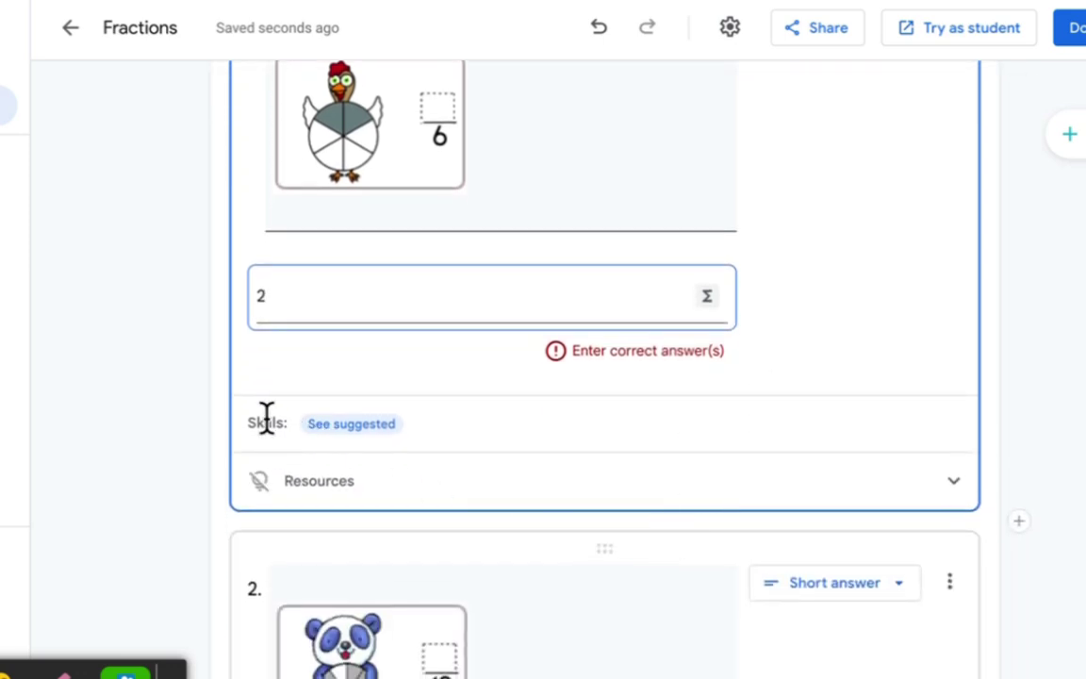
click(335, 438)
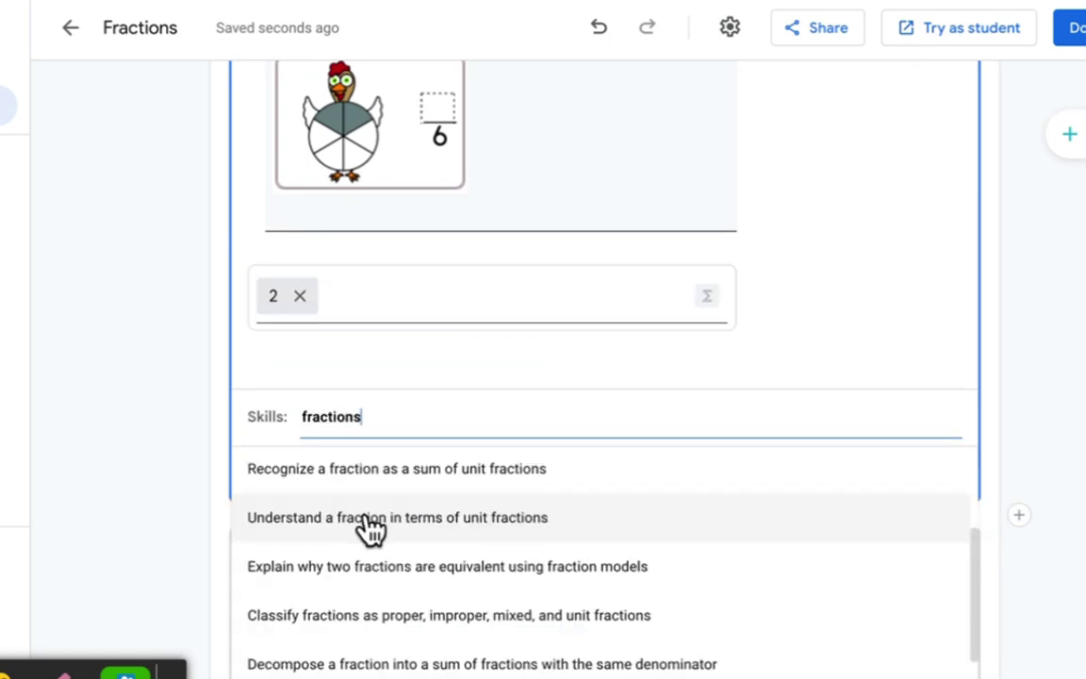
click(369, 521)
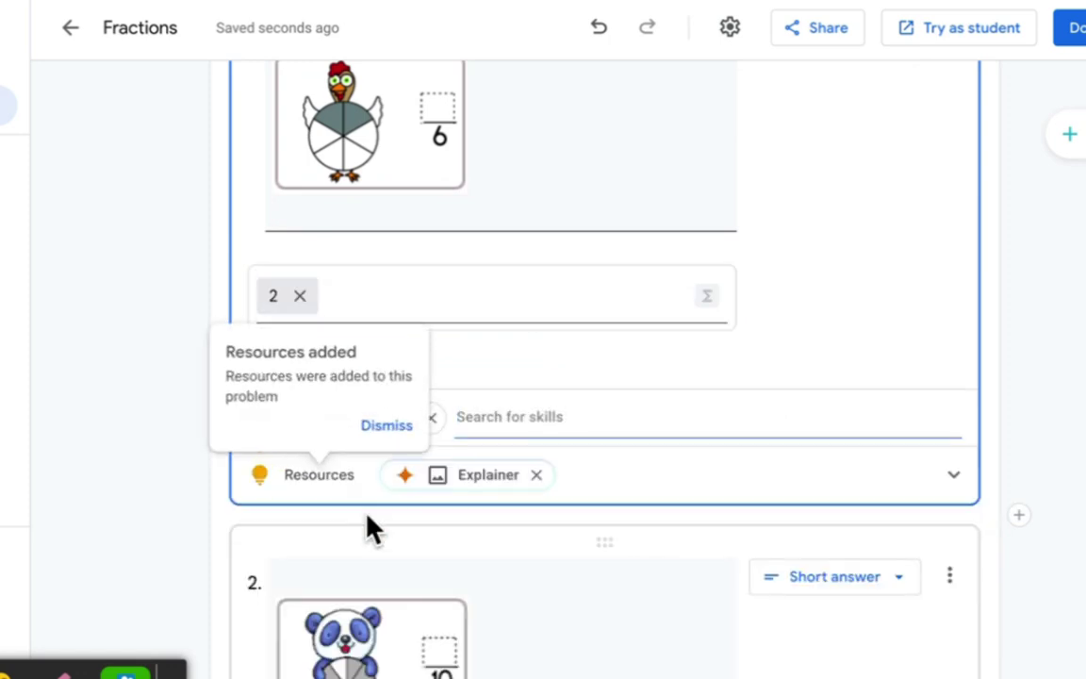
View the explainer resource attached to the chicken question, collapsing and expanding its resources.
scroll(279, 579, down, 2)
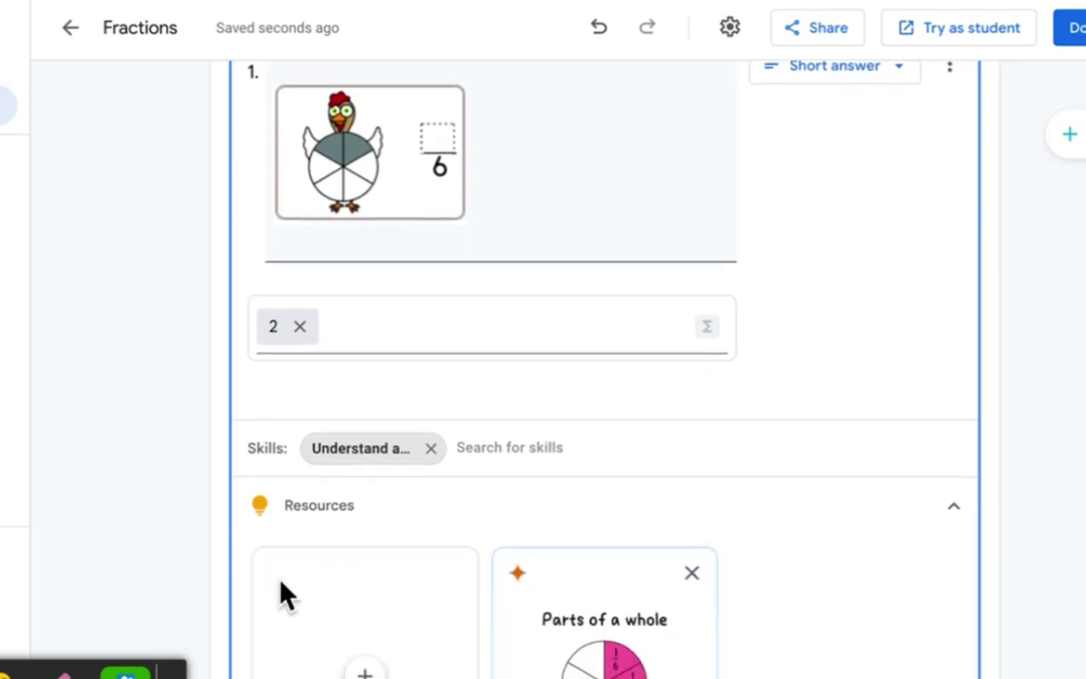
scroll(288, 593, down, 1)
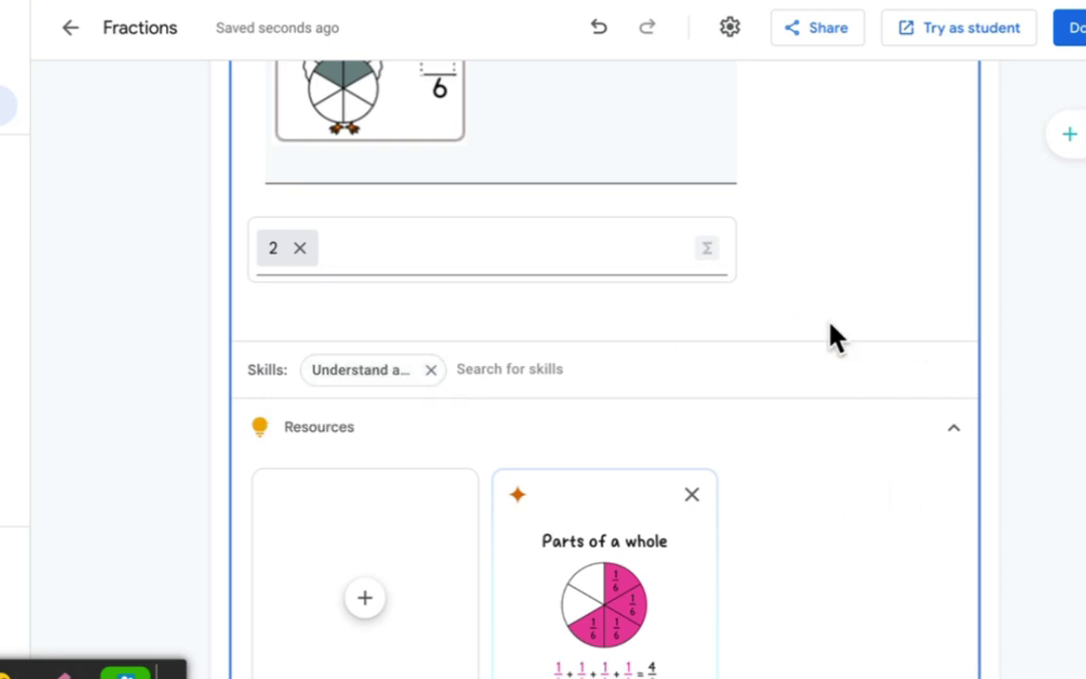
click(950, 430)
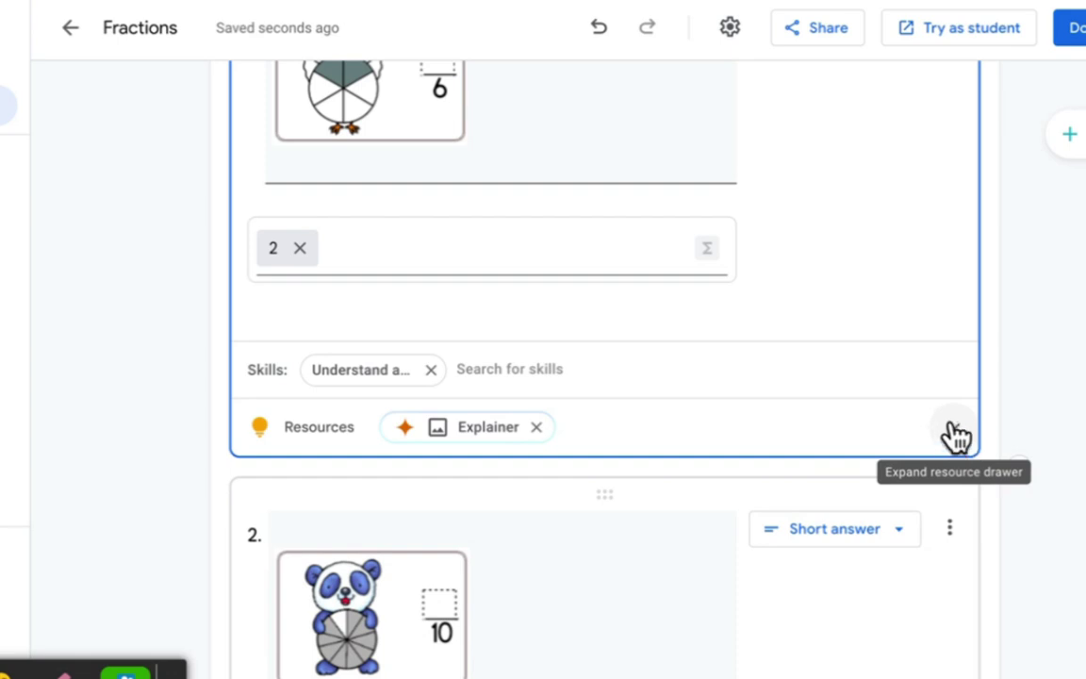
scroll(956, 431, down, 2)
click(954, 325)
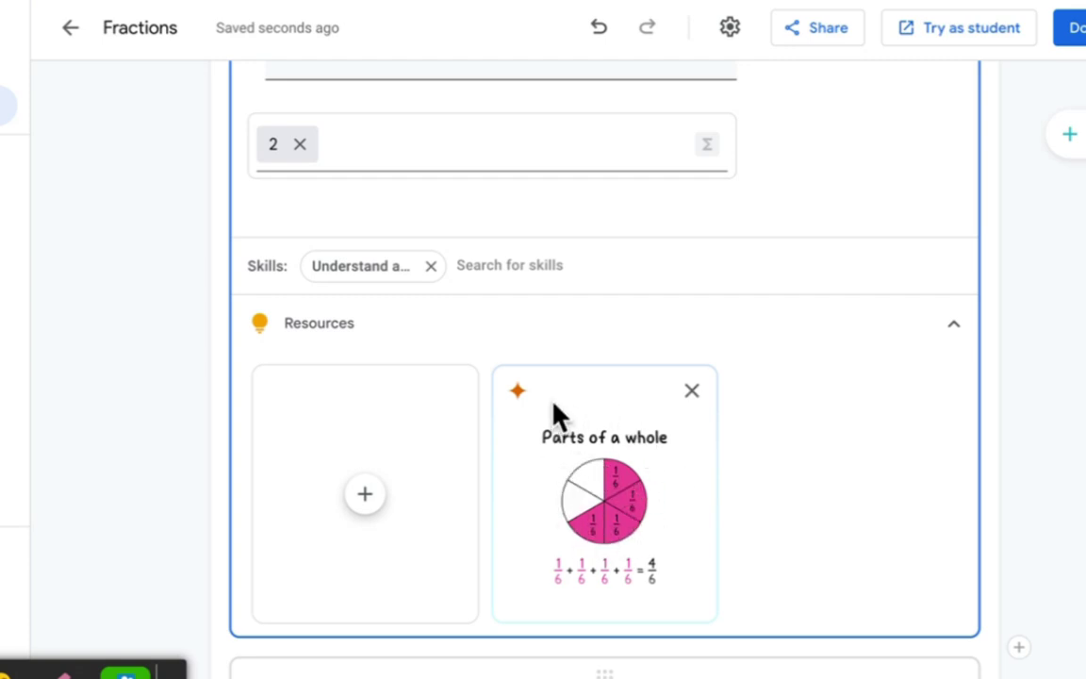
Set the panda question's correct answer to 9 and add the skill "Understand a fraction in terms of unit fractions".
scroll(552, 412, down, 9)
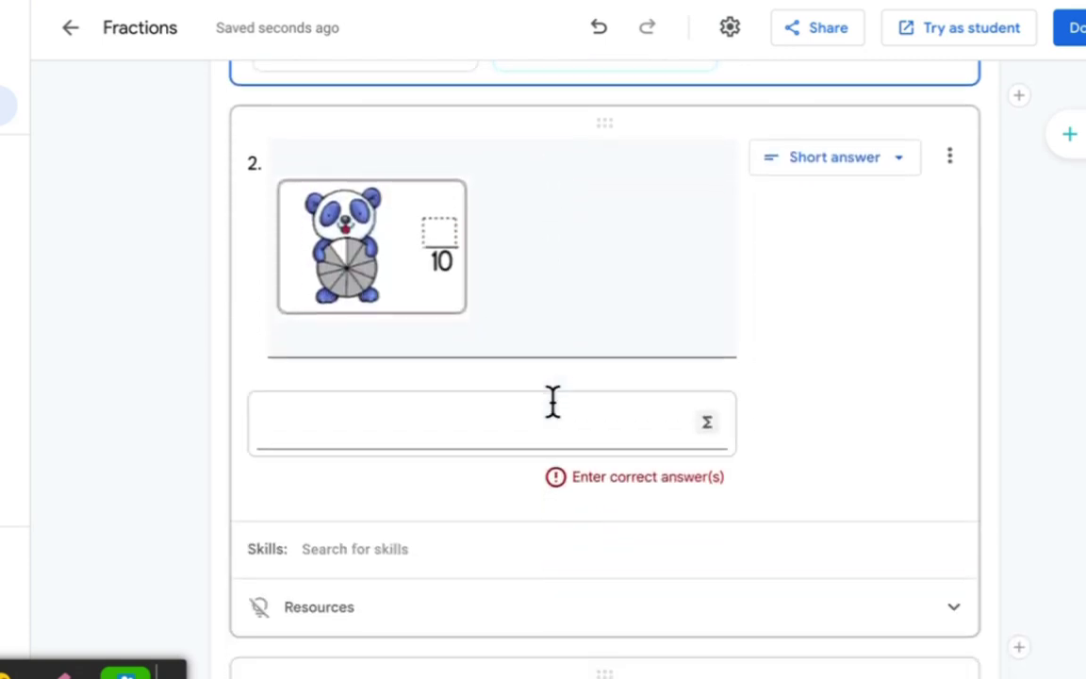
click(521, 422)
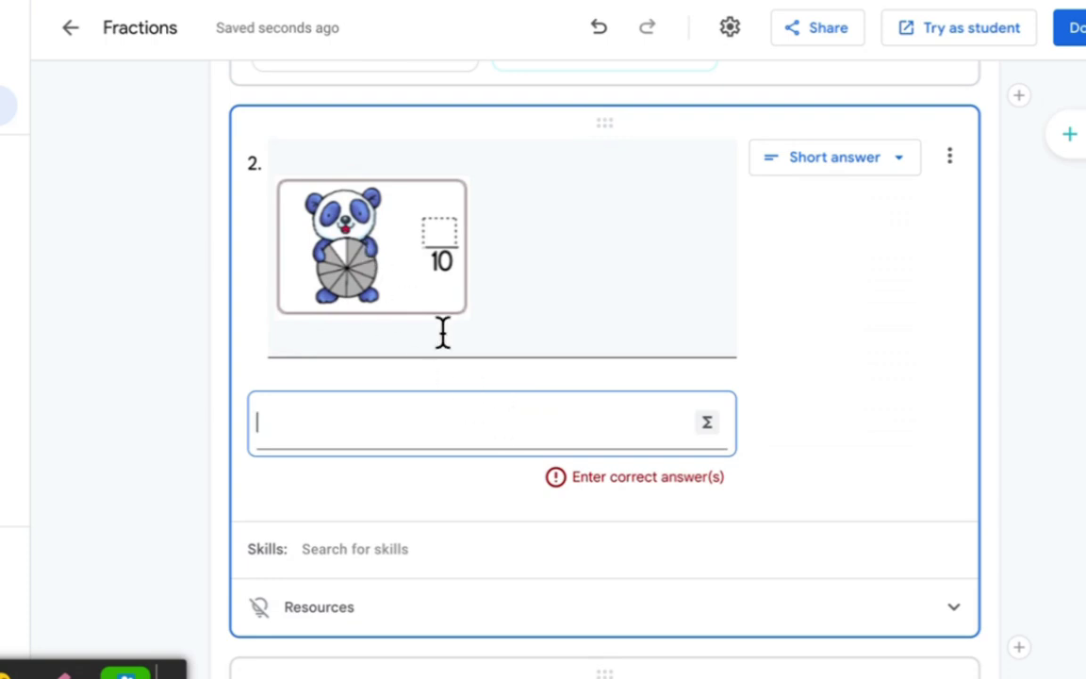
click(299, 250)
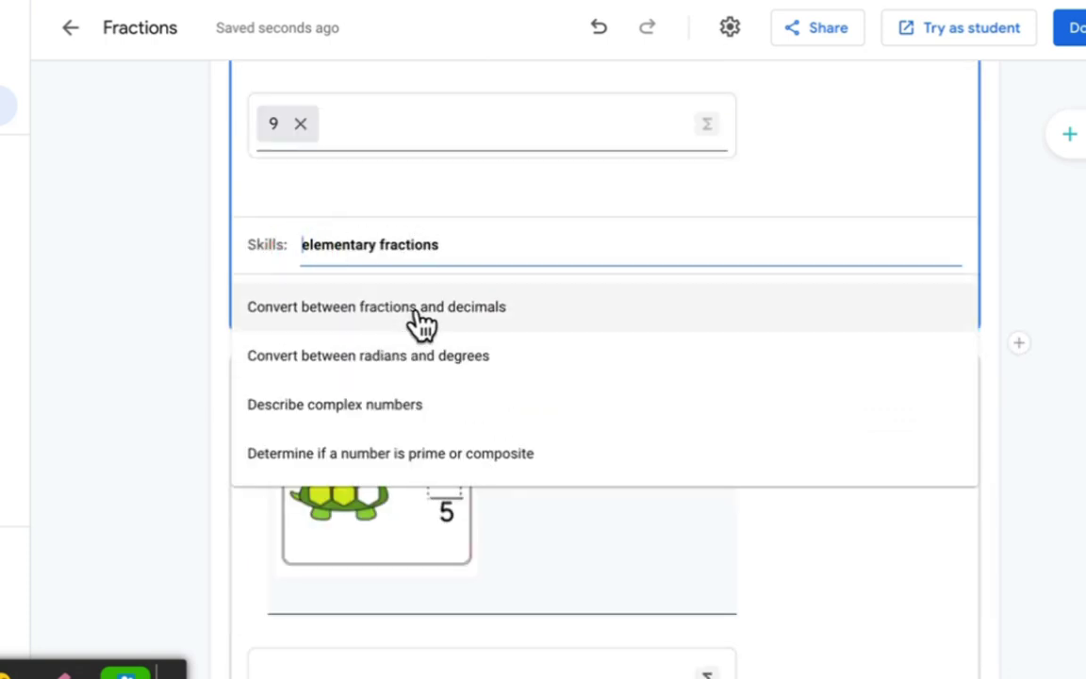
drag(443, 245, 277, 250)
text(undert)
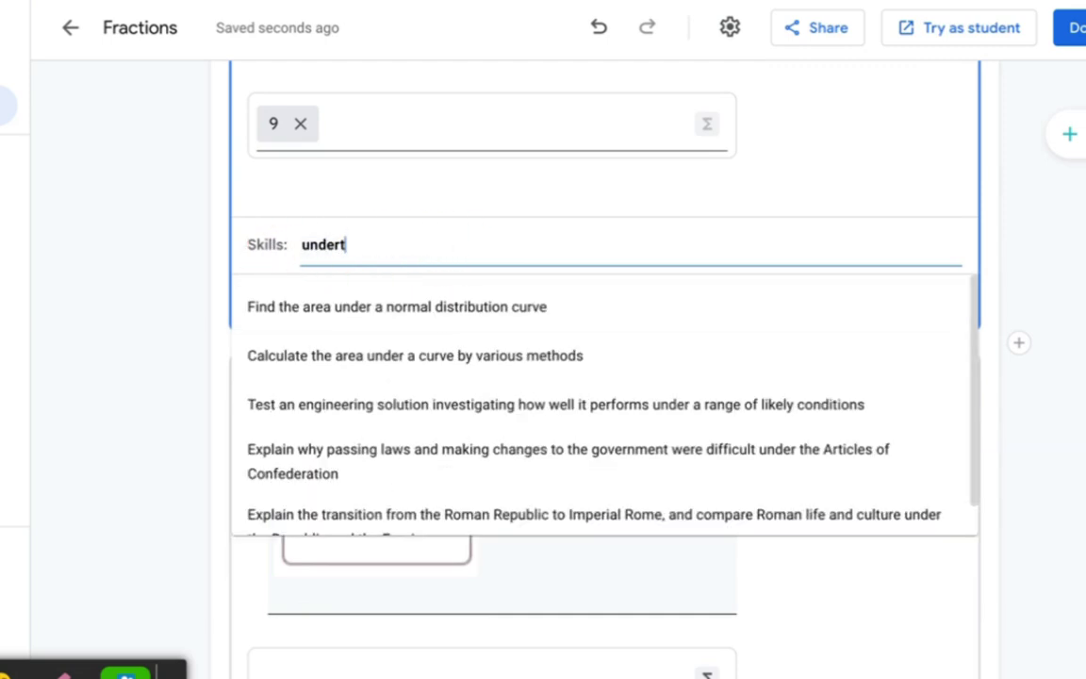
key(BackSpace)
text(standin)
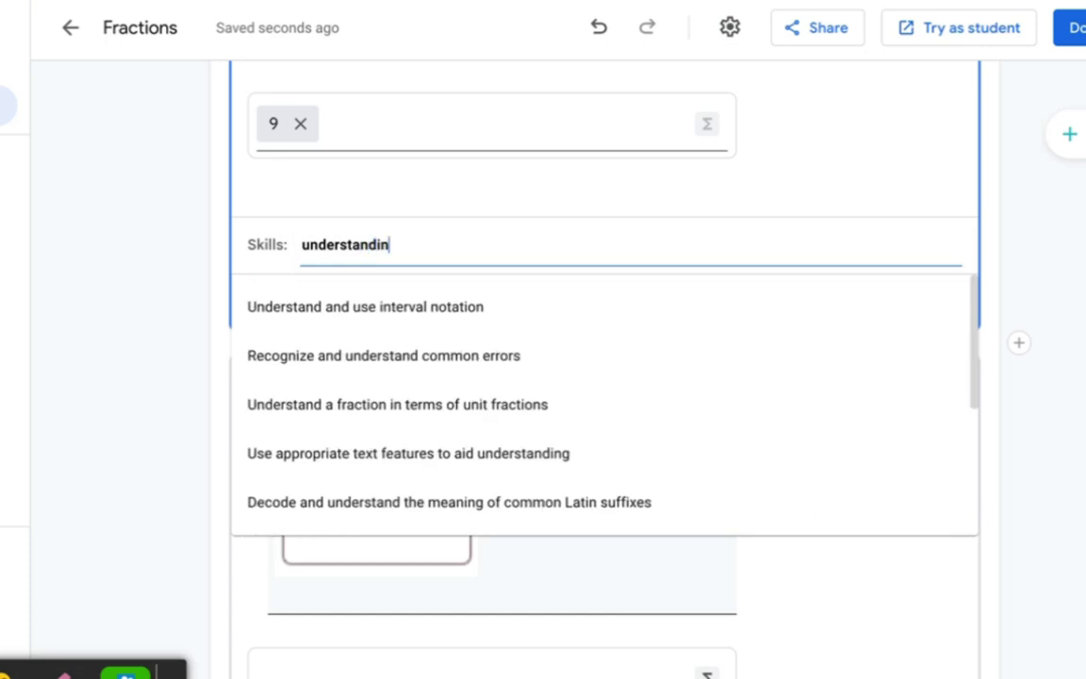
text(g frac)
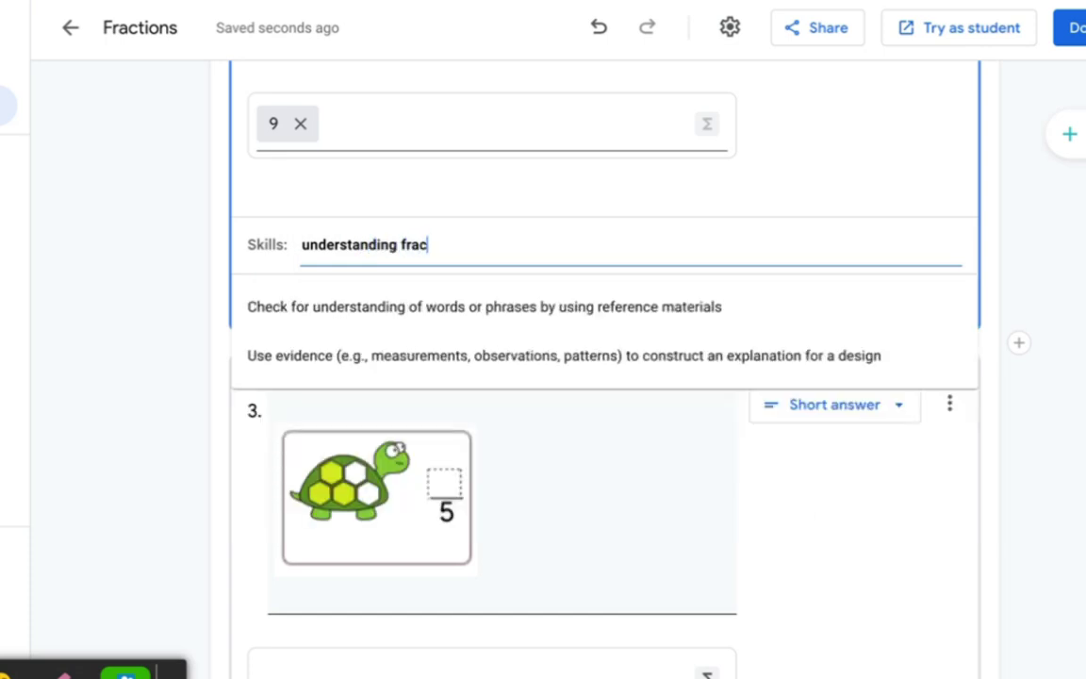
text(tion)
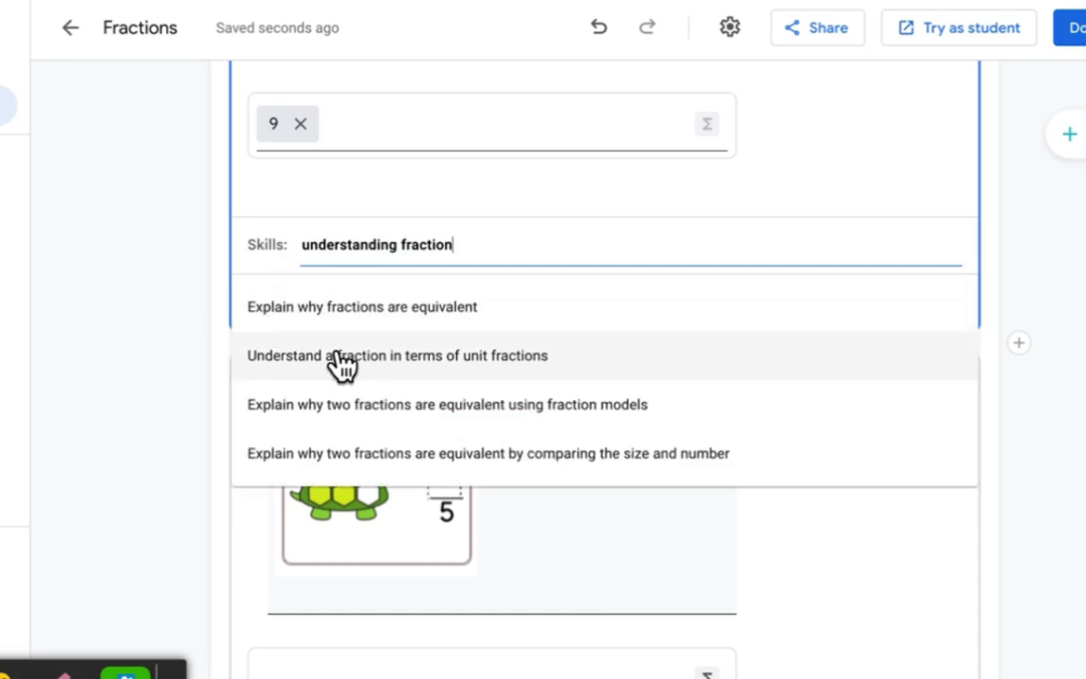
click(342, 366)
Search YouTube for "elementary fractions practice" and add KLT Wild's "Let's Learn Fractions!" video to the panda question's resources.
click(954, 308)
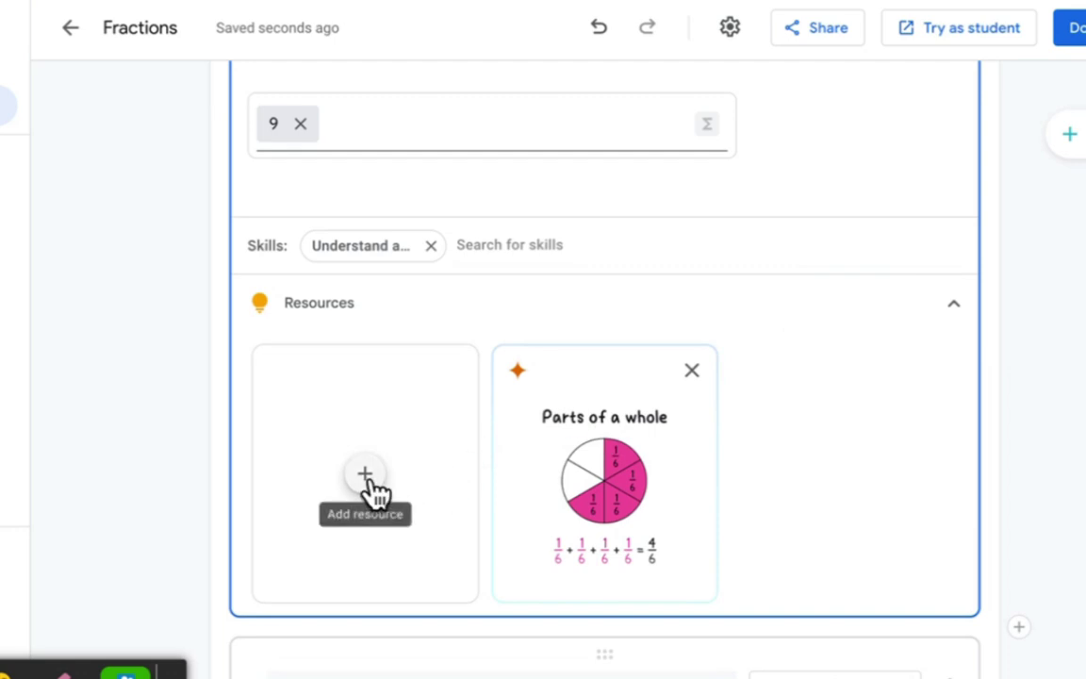
click(366, 477)
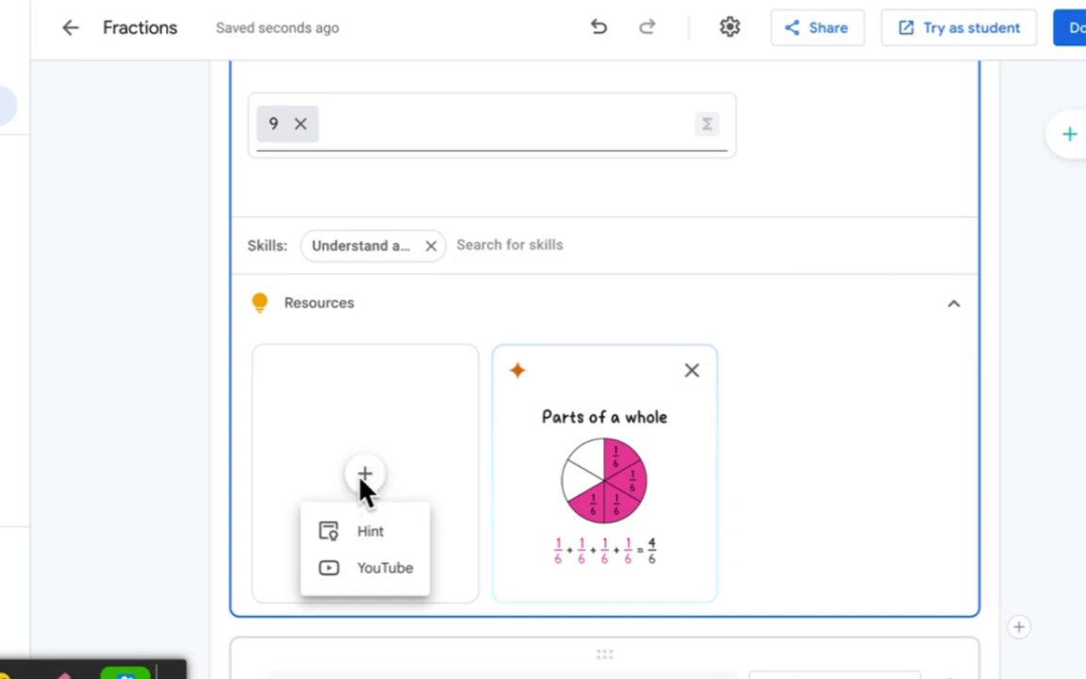
click(382, 571)
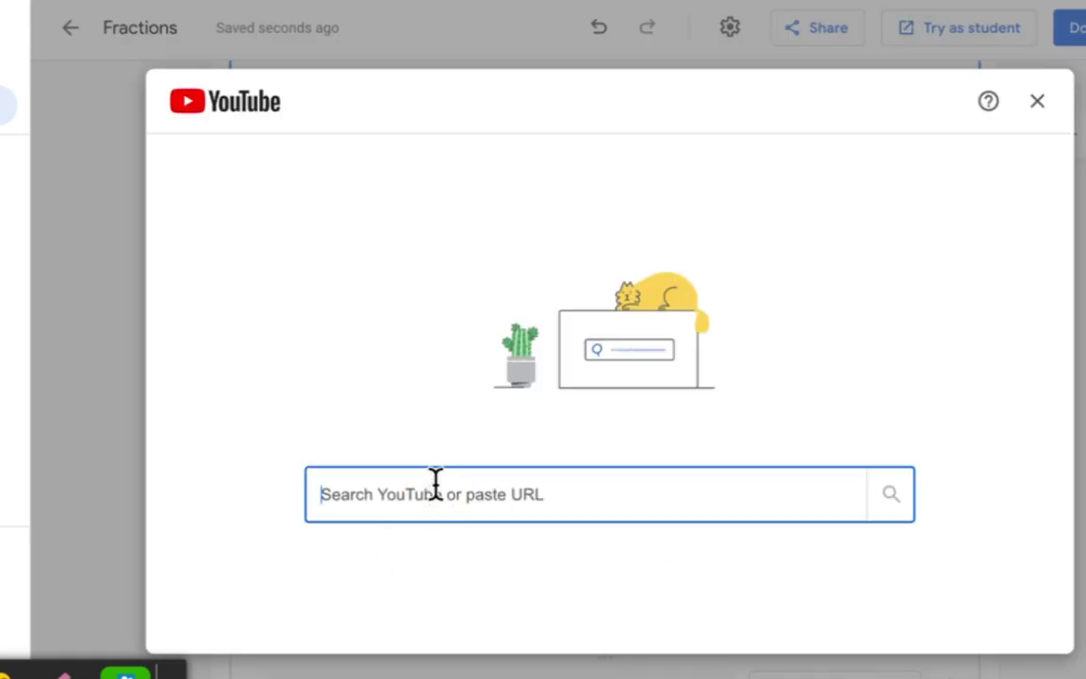
text(elementary fractions)
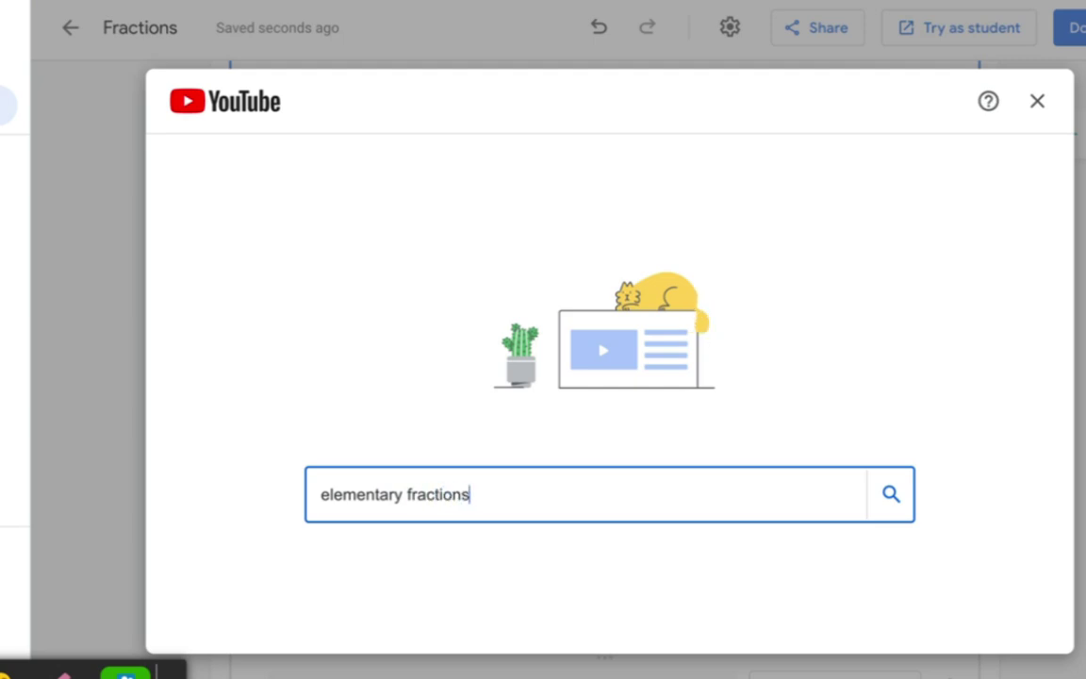
text( prac)
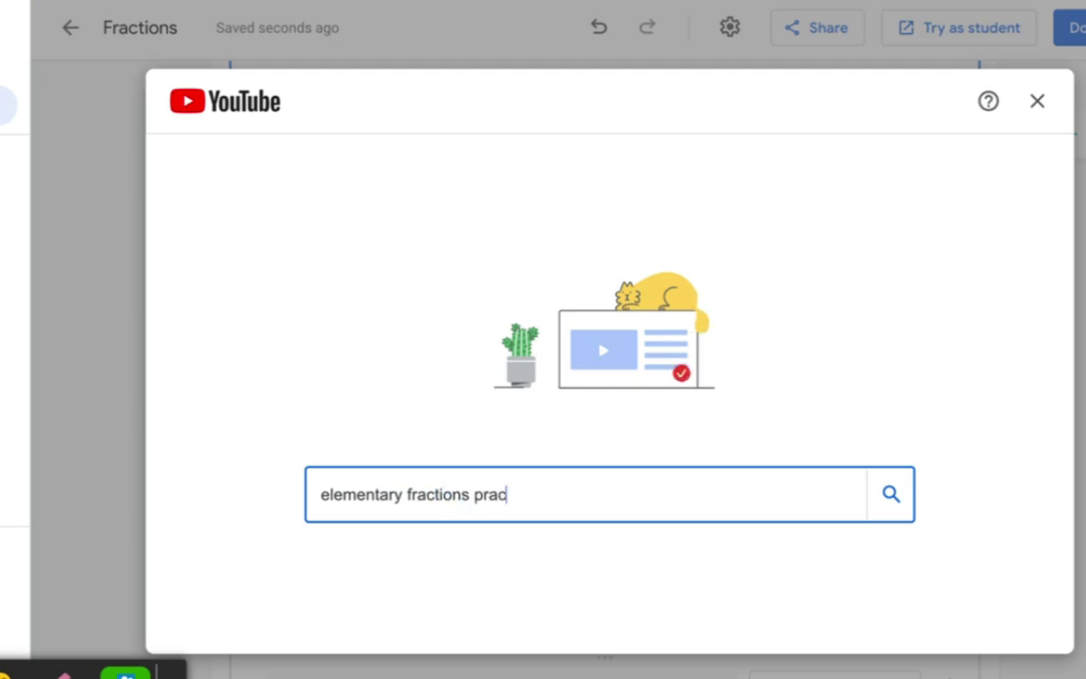
text(tice)
key(Return)
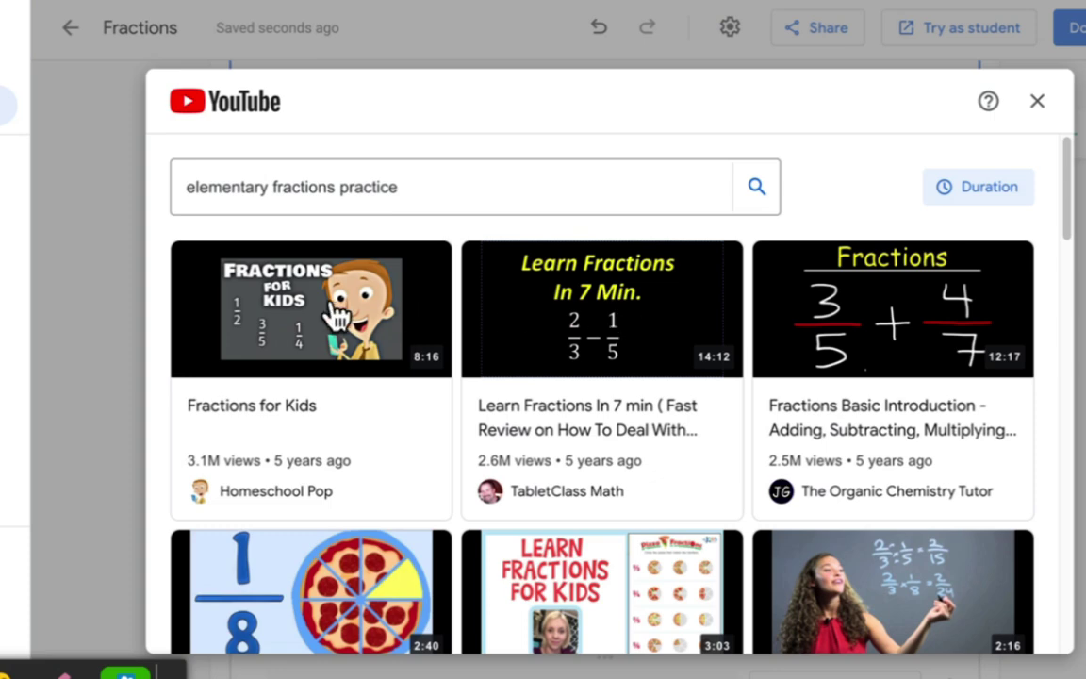
scroll(334, 319, down, 3)
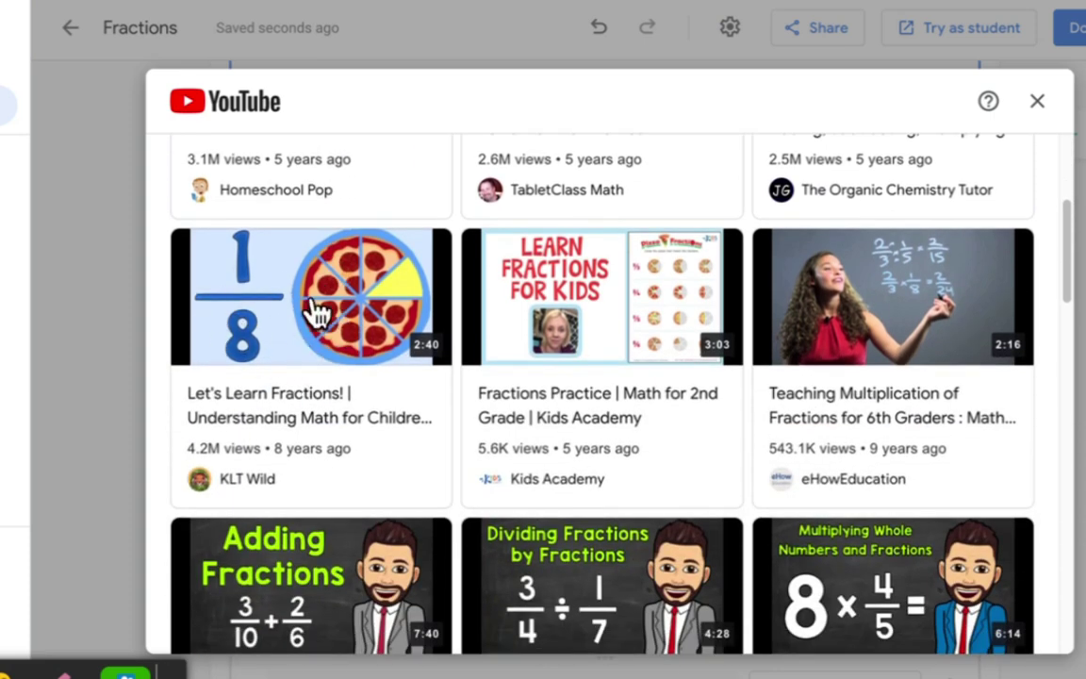
click(320, 279)
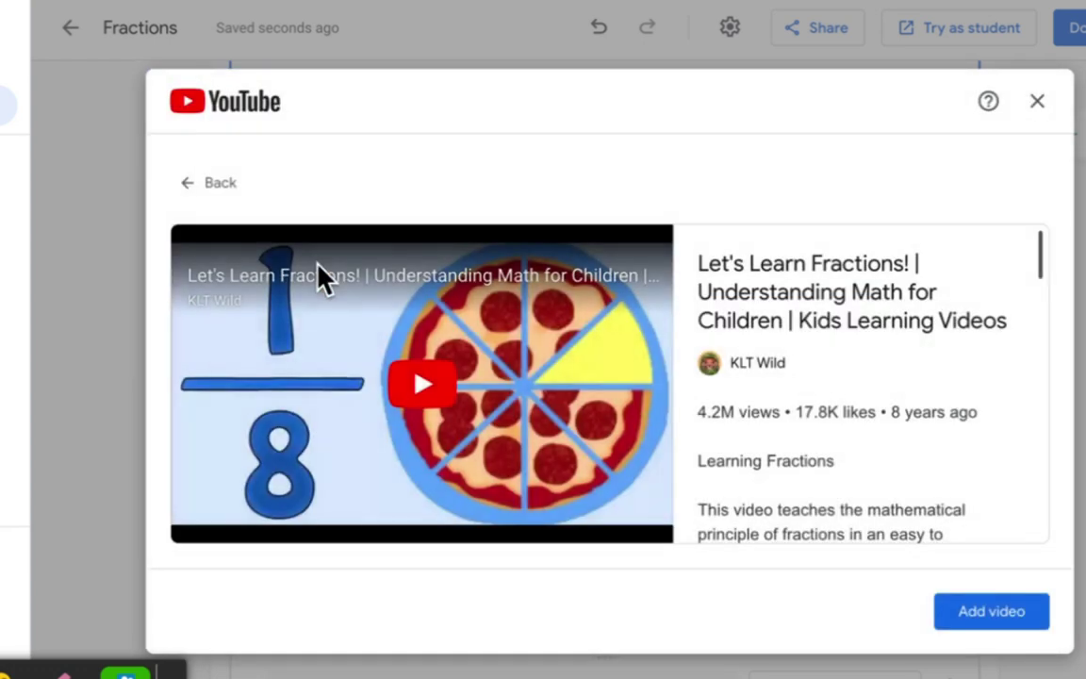
click(983, 615)
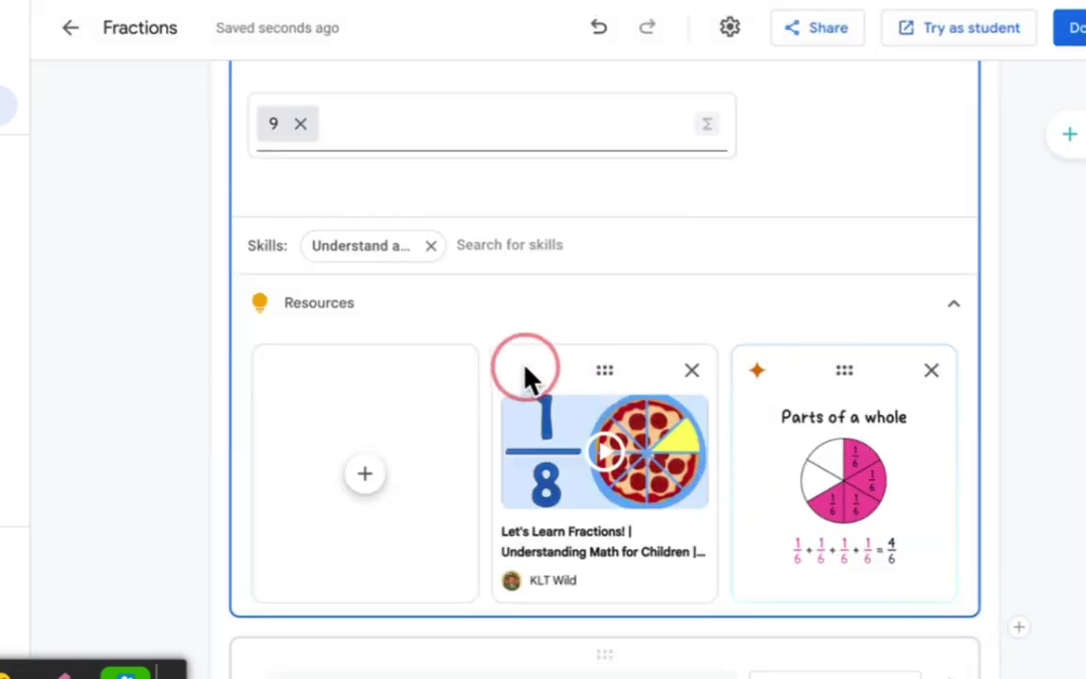
View the hint entry form for the panda question and close it without adding a hint.
click(365, 474)
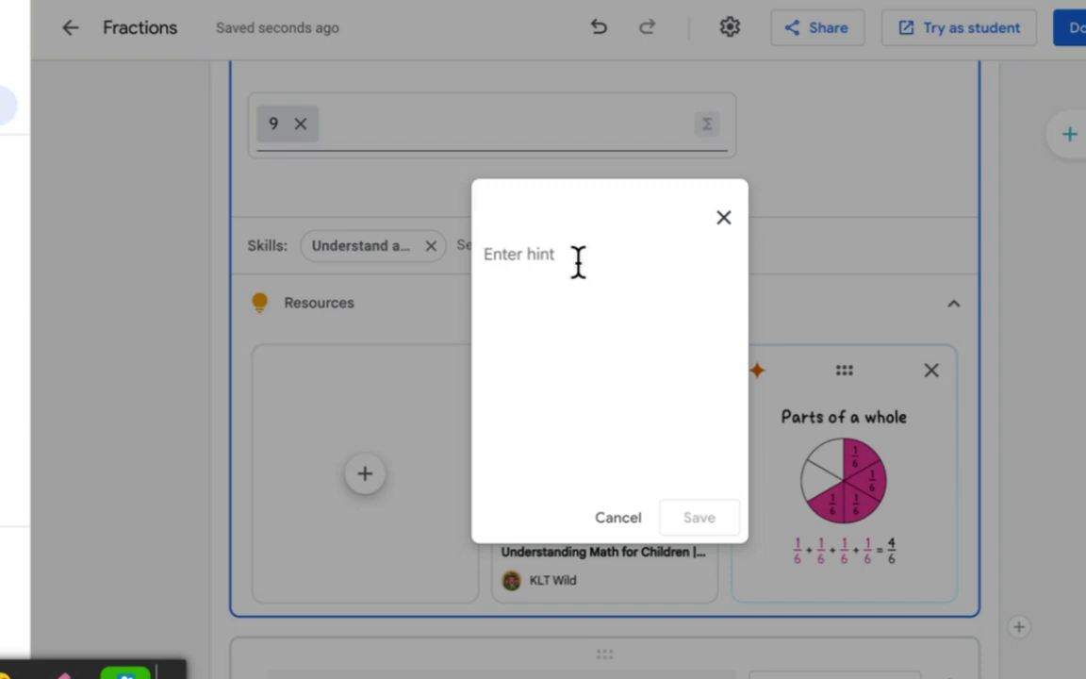
click(733, 226)
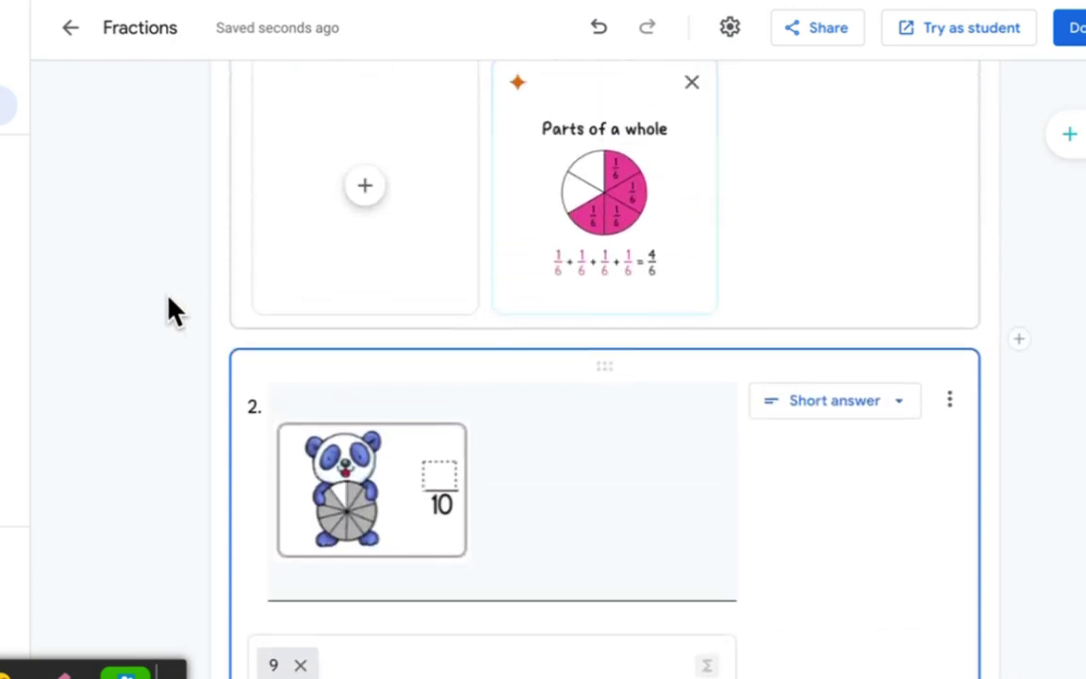
scroll(170, 311, up, 6)
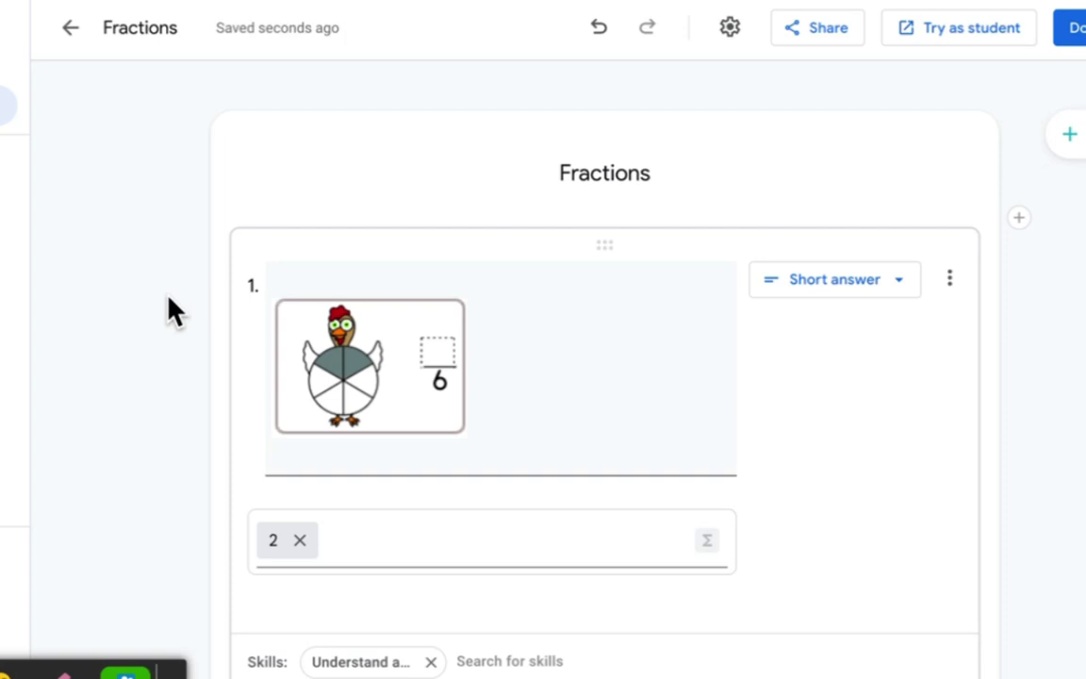
Preview the practice set as a student despite the missing correct answers and go through the welcome tour.
click(948, 40)
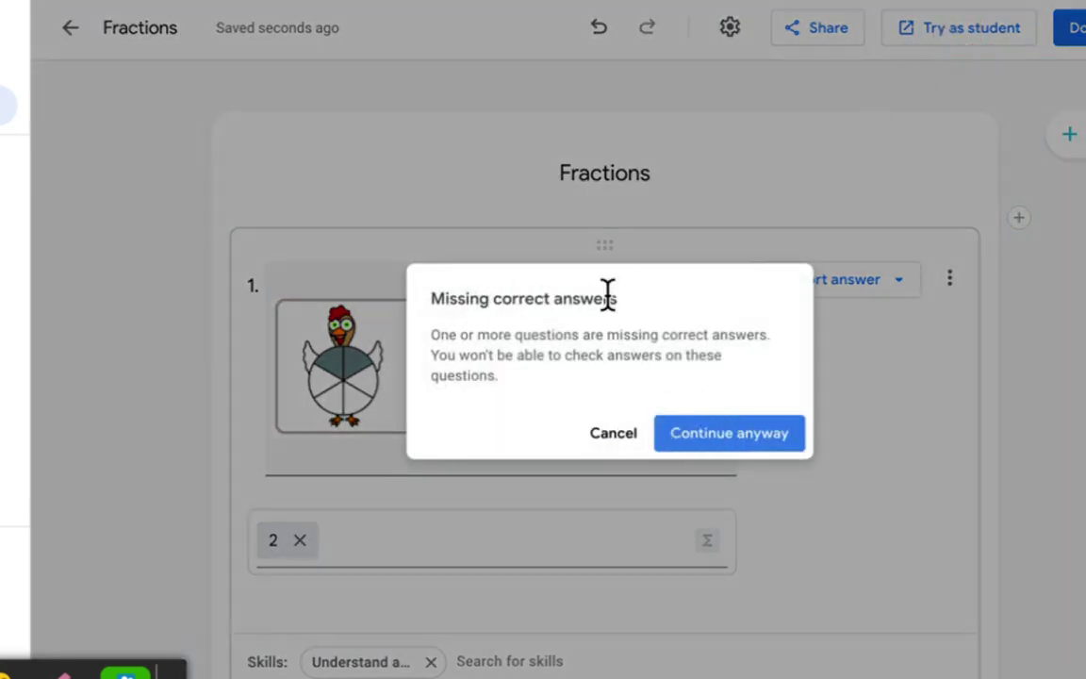
click(707, 436)
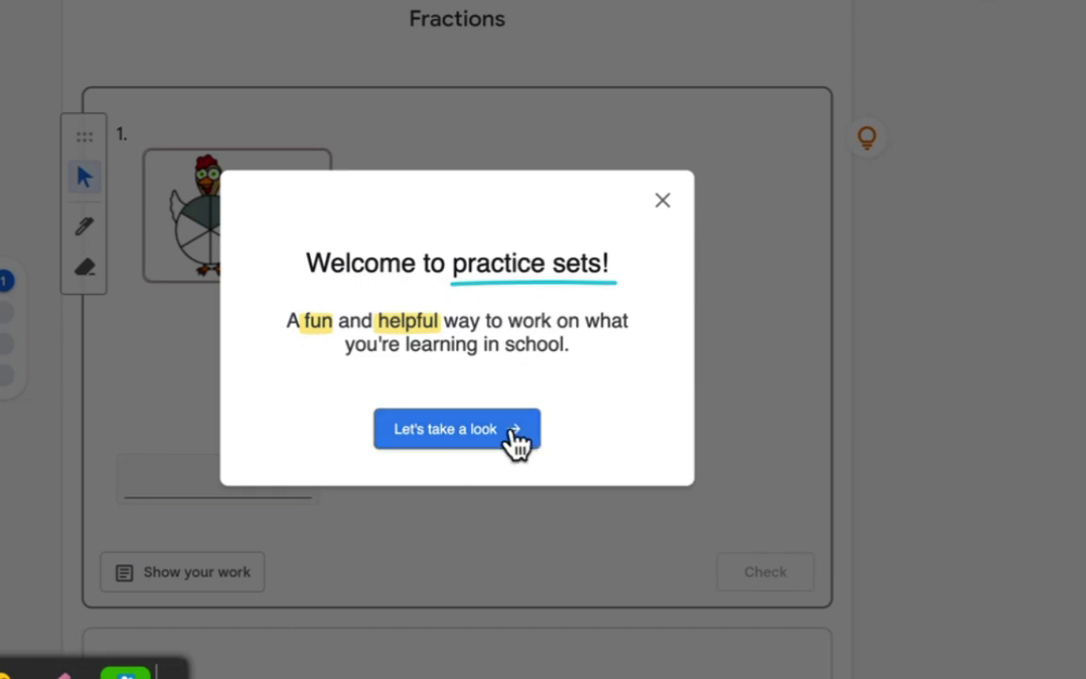
click(469, 432)
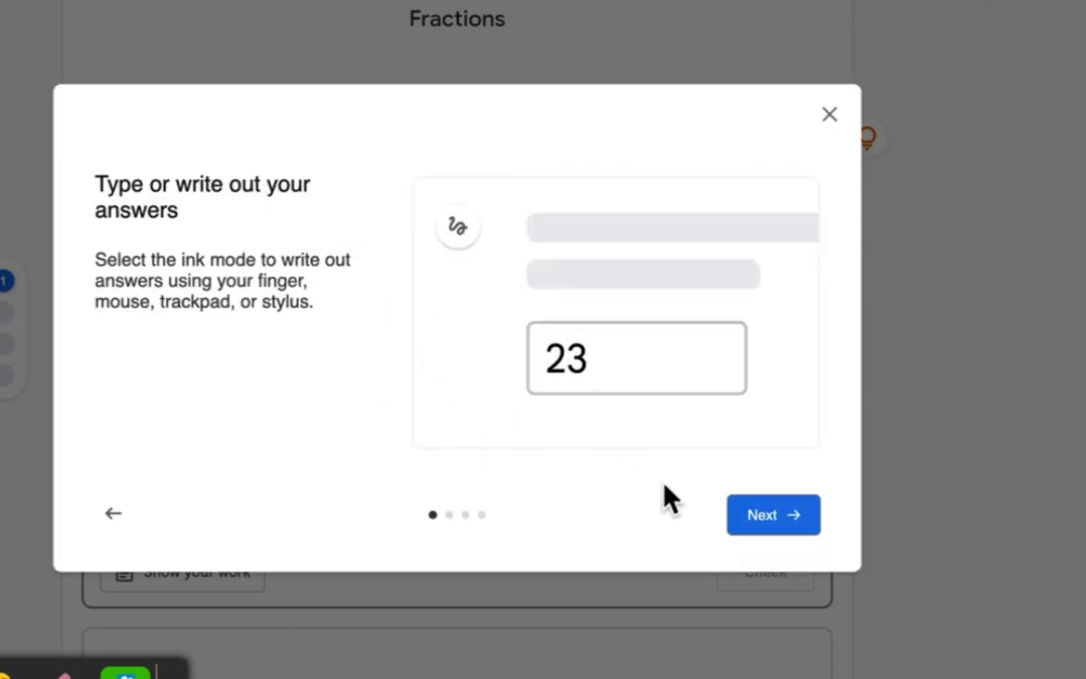
click(771, 517)
click(771, 518)
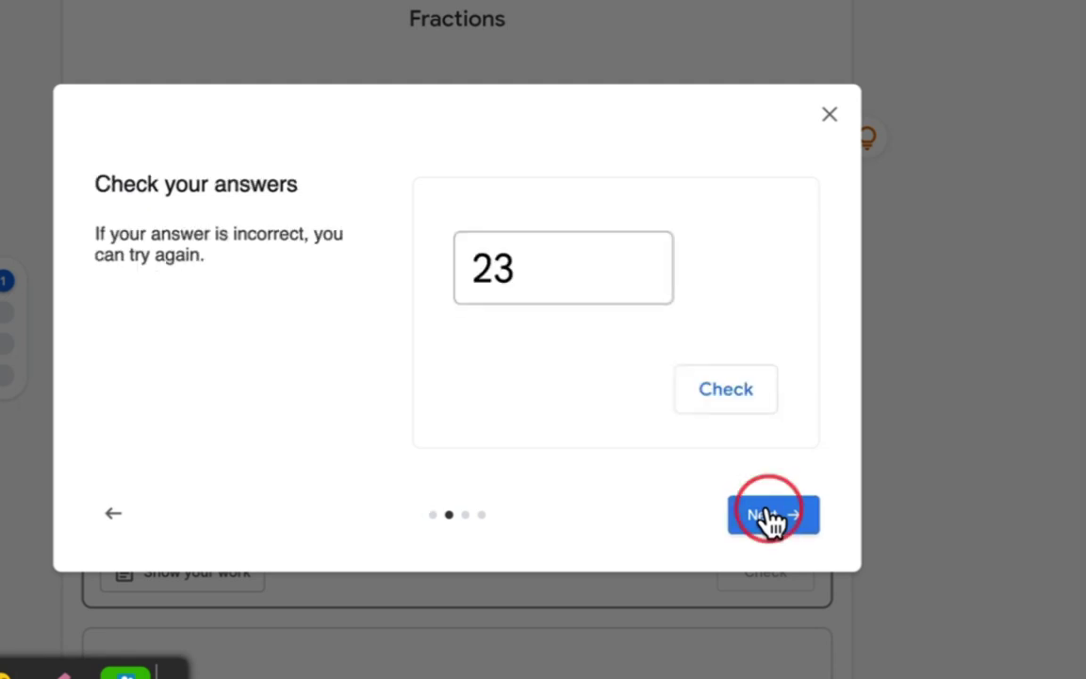
click(771, 519)
click(768, 516)
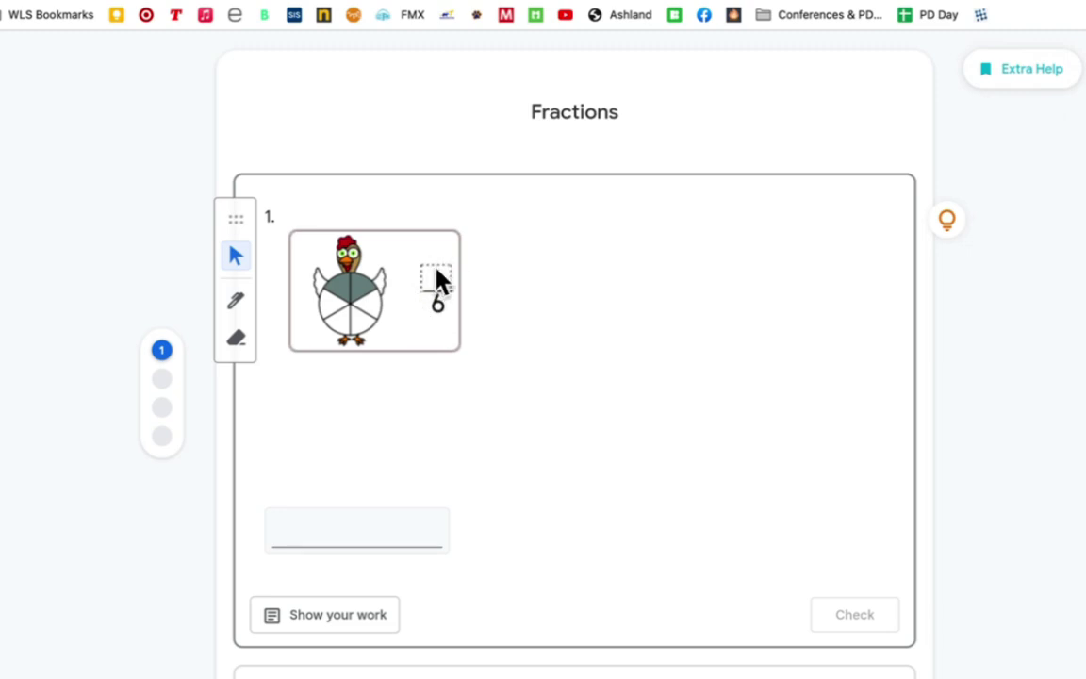
Open the work area for question 1 and scribble freehand in it with the pen.
click(354, 524)
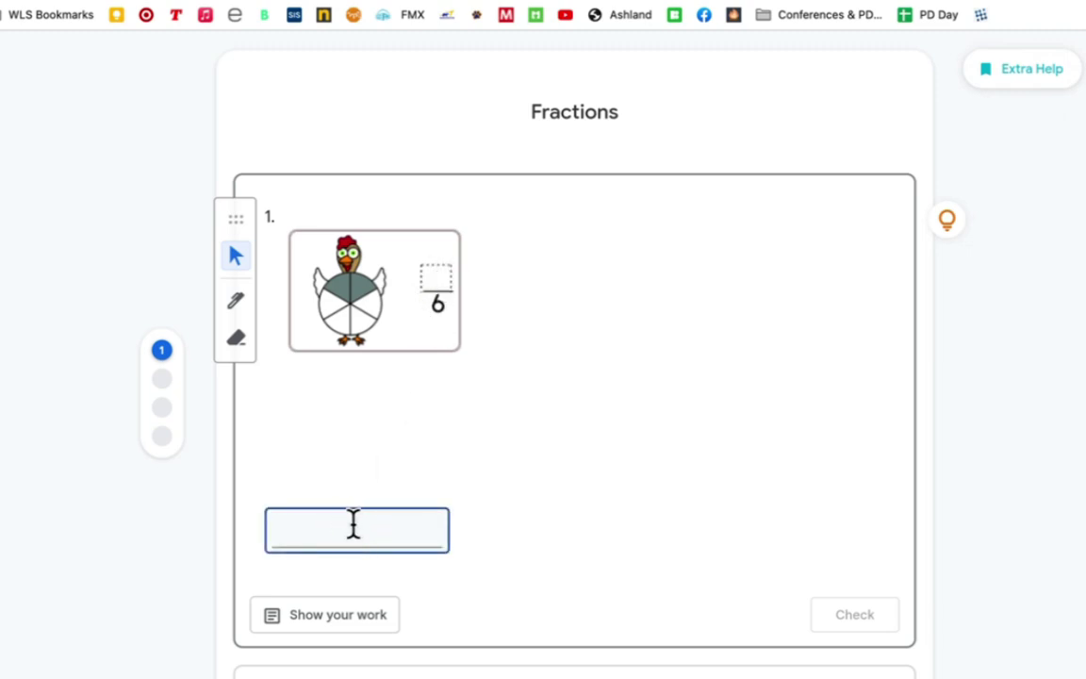
click(349, 615)
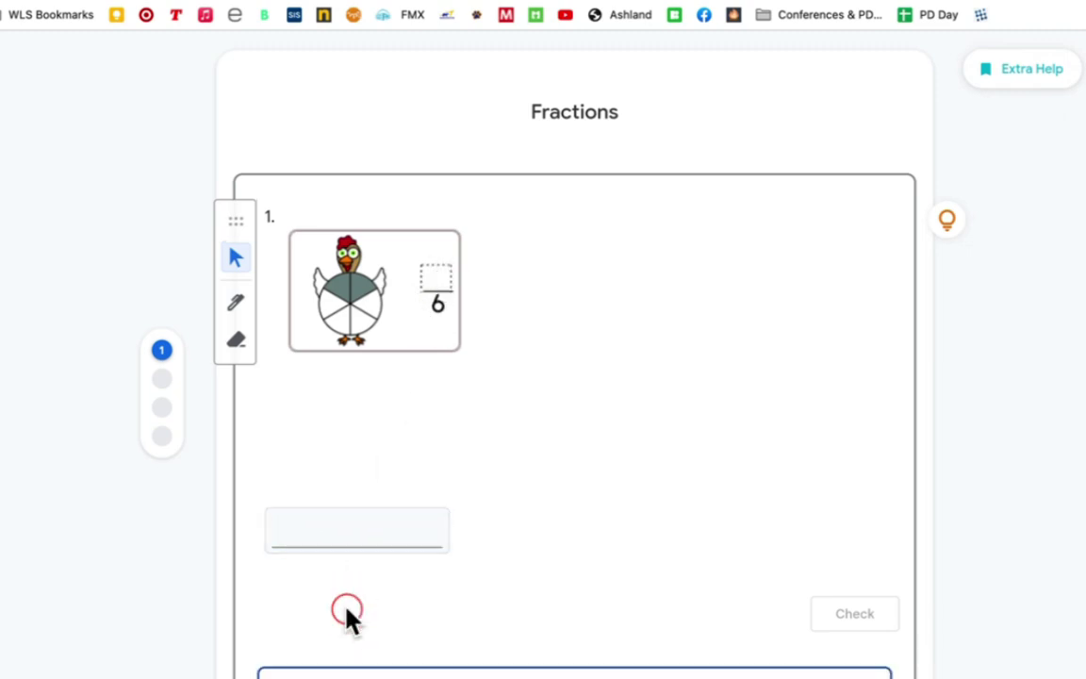
mouse_move(378, 556)
mouse_down()
mouse_move(404, 528)
mouse_move(506, 523)
mouse_up()
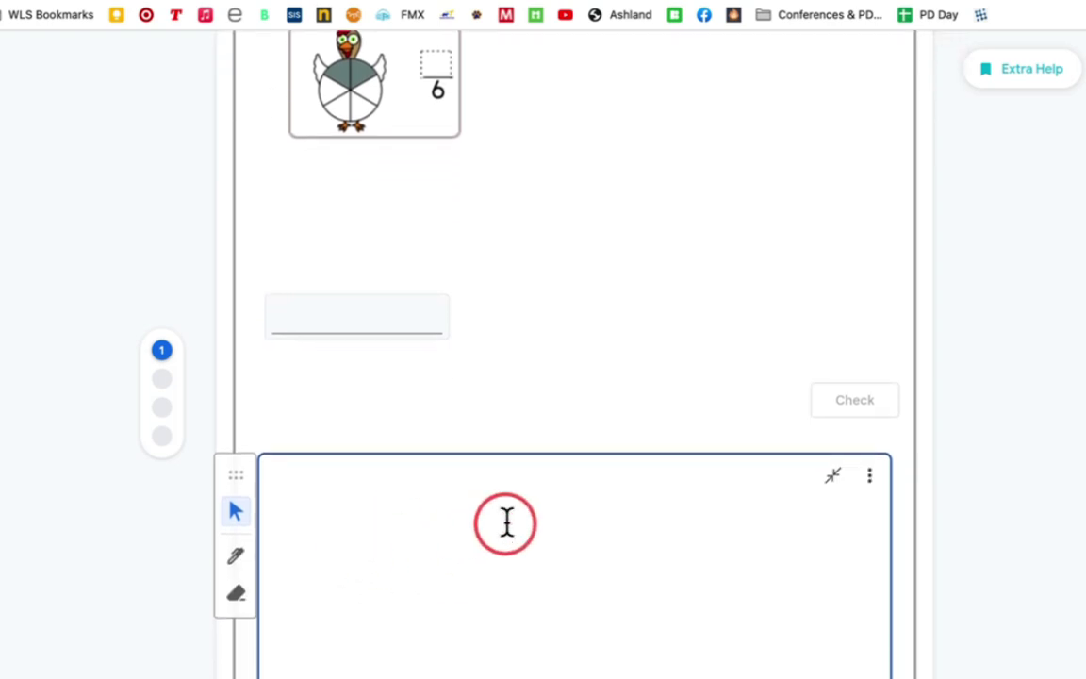
click(236, 558)
mouse_move(351, 550)
mouse_down()
mouse_move(420, 569)
mouse_move(535, 577)
mouse_move(486, 641)
mouse_move(638, 604)
mouse_up()
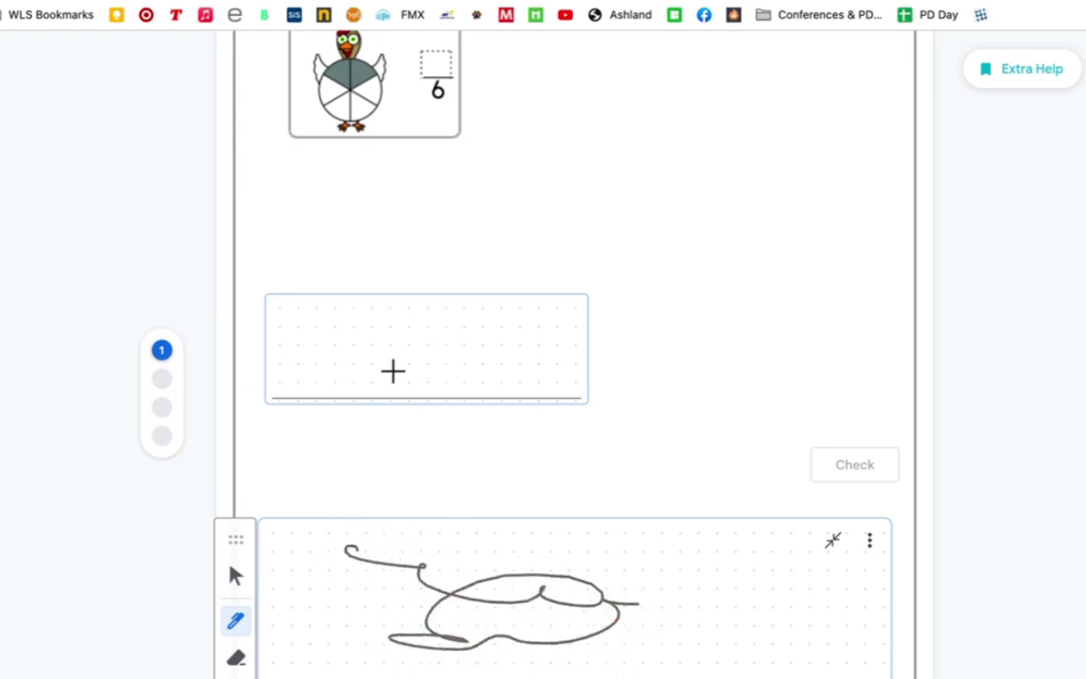
Handwrite 2 as the answer to the chicken fraction question and check it.
click(387, 360)
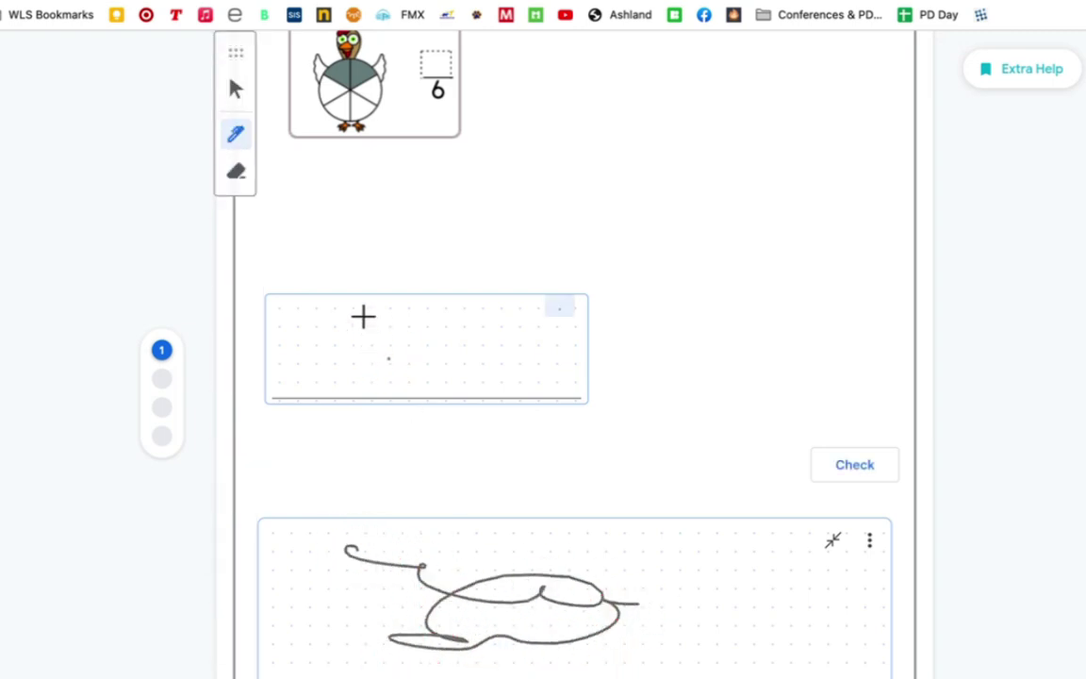
mouse_move(365, 315)
mouse_down()
mouse_move(378, 313)
mouse_move(349, 376)
mouse_move(381, 361)
mouse_move(395, 374)
mouse_up()
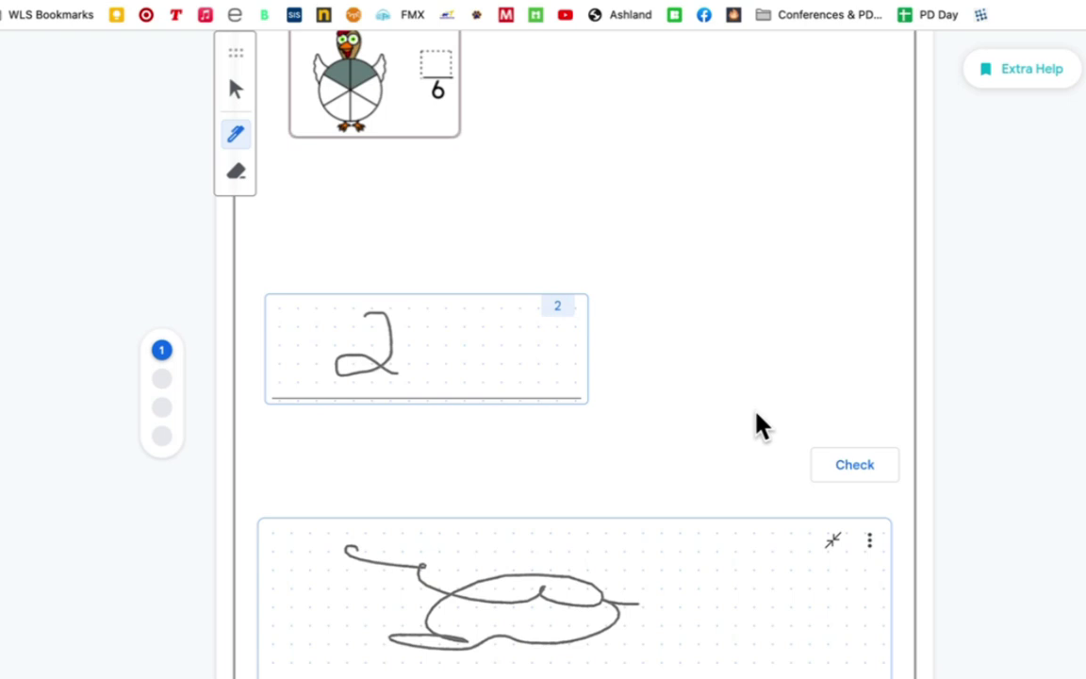
click(852, 468)
click(849, 523)
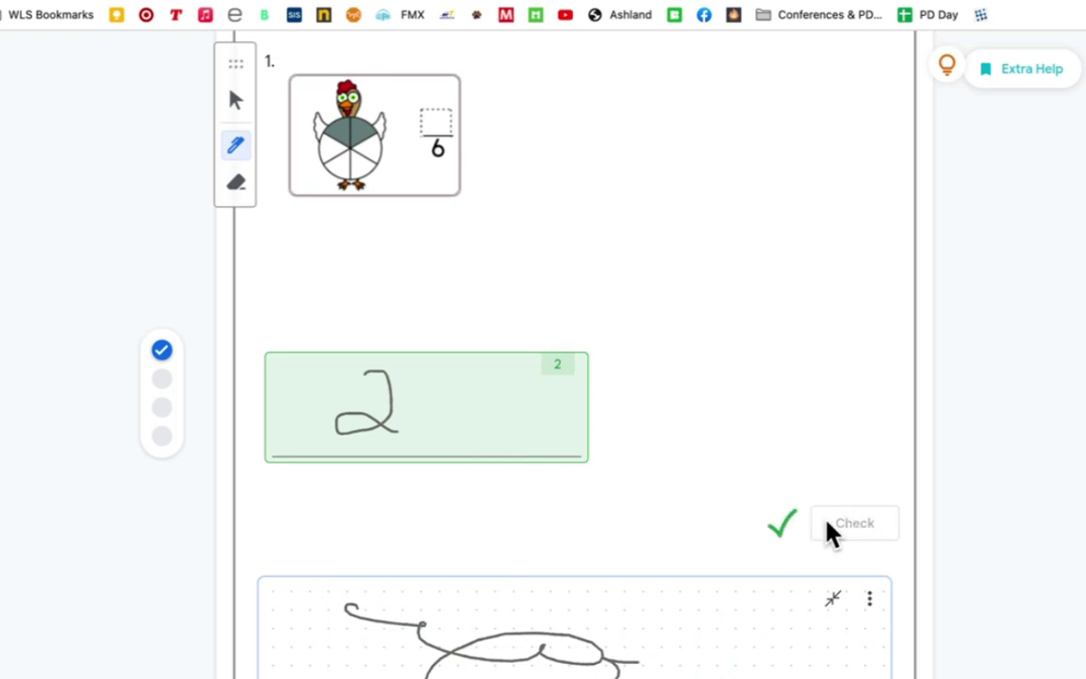
Switch from handwriting to keyboard entry, answer the panda fraction question with 1 and check it.
scroll(829, 527, down, 6)
scroll(827, 531, down, 4)
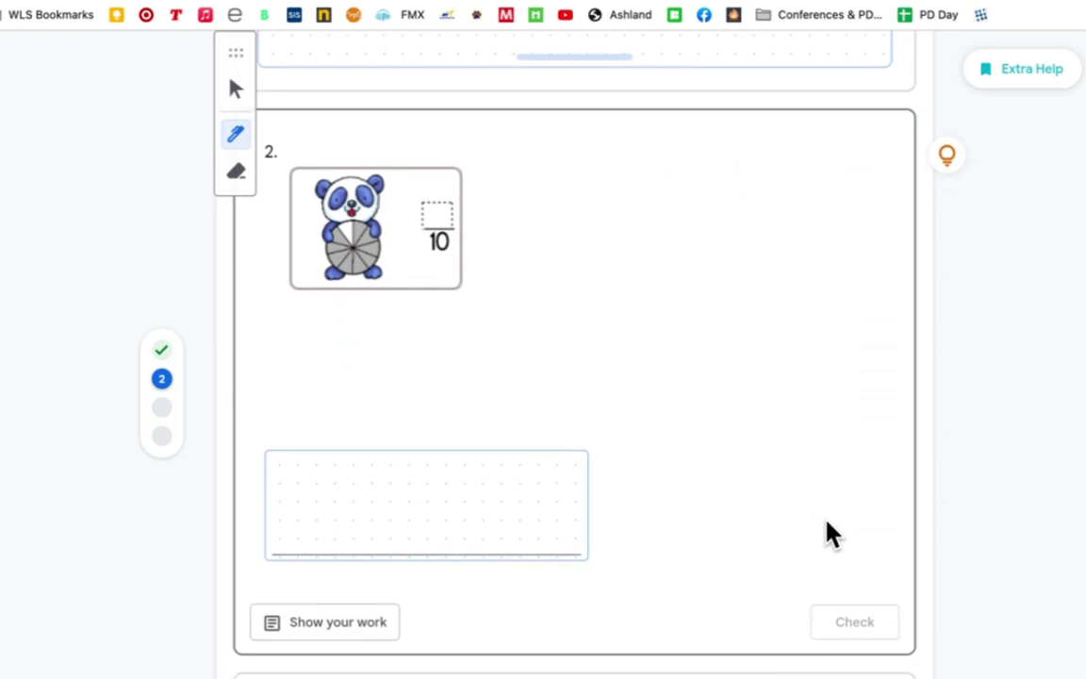
scroll(828, 531, up, 1)
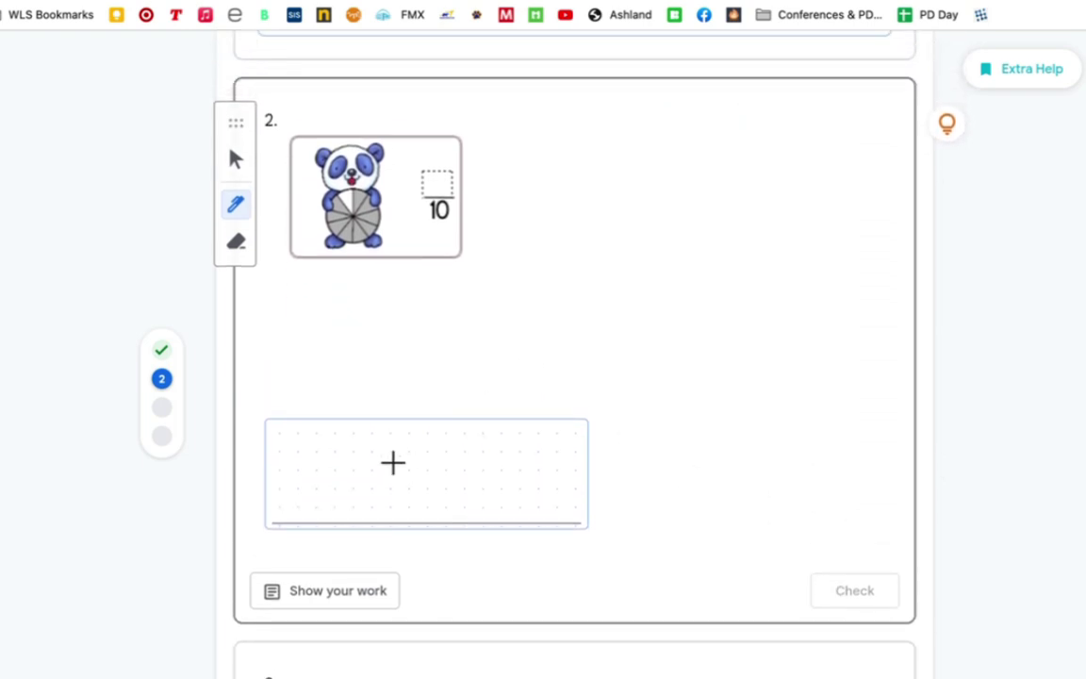
click(235, 161)
click(344, 441)
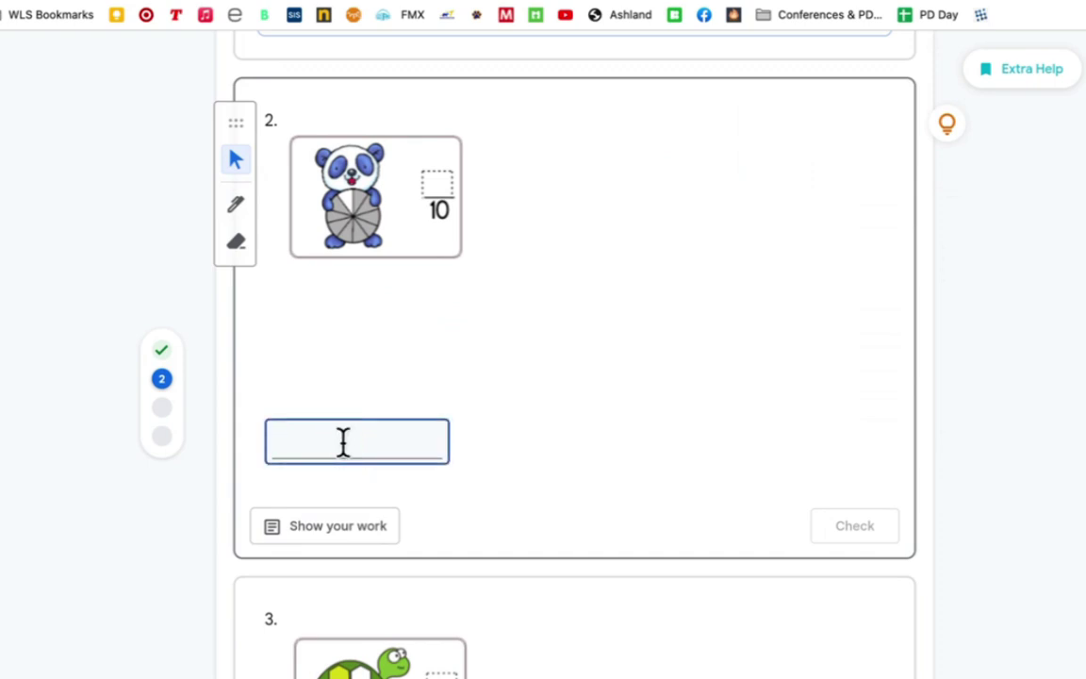
text(1)
click(867, 528)
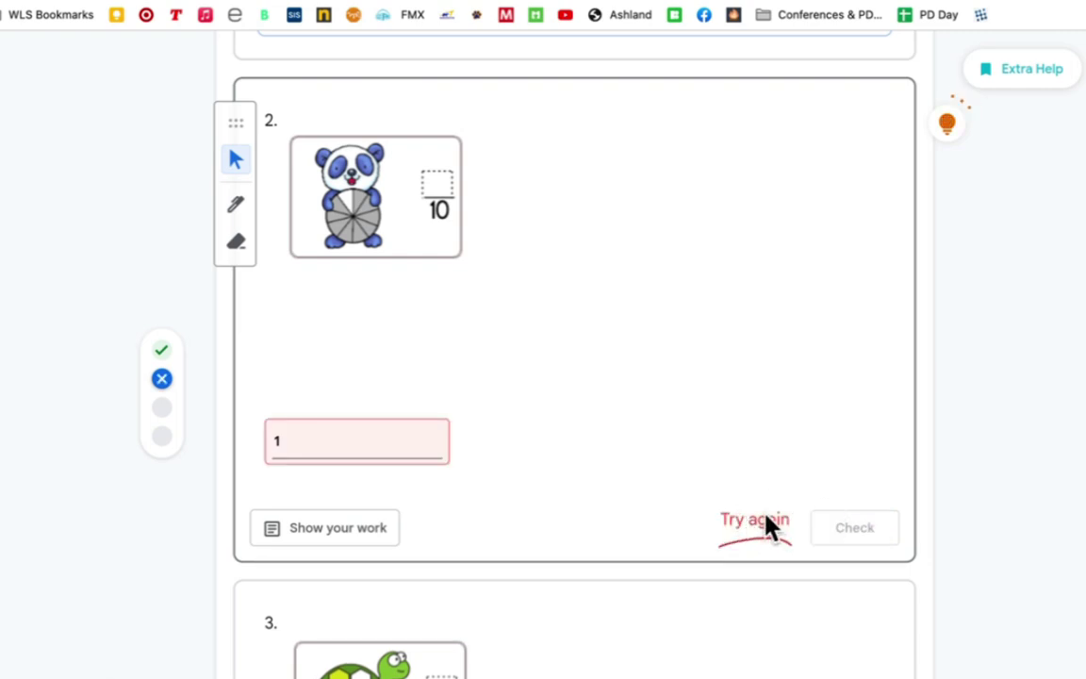
Open and pause the suggested fractions video for the panda question, and replace the answer with 9 and check it.
click(948, 127)
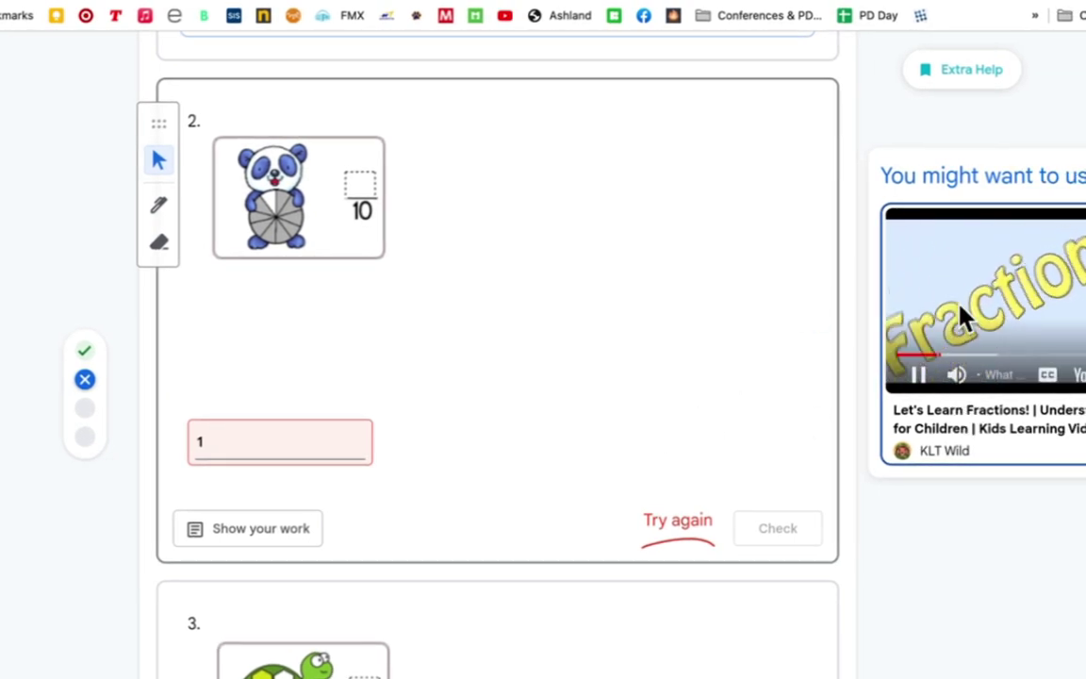
click(921, 377)
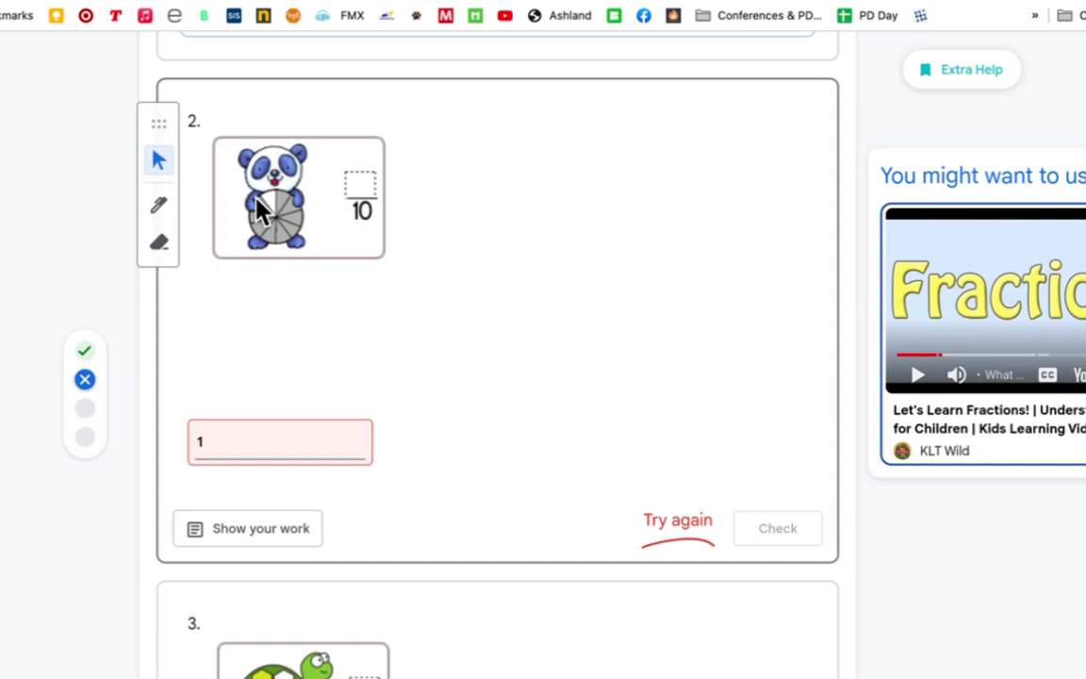
click(211, 447)
key(BackSpace)
text(9)
click(782, 530)
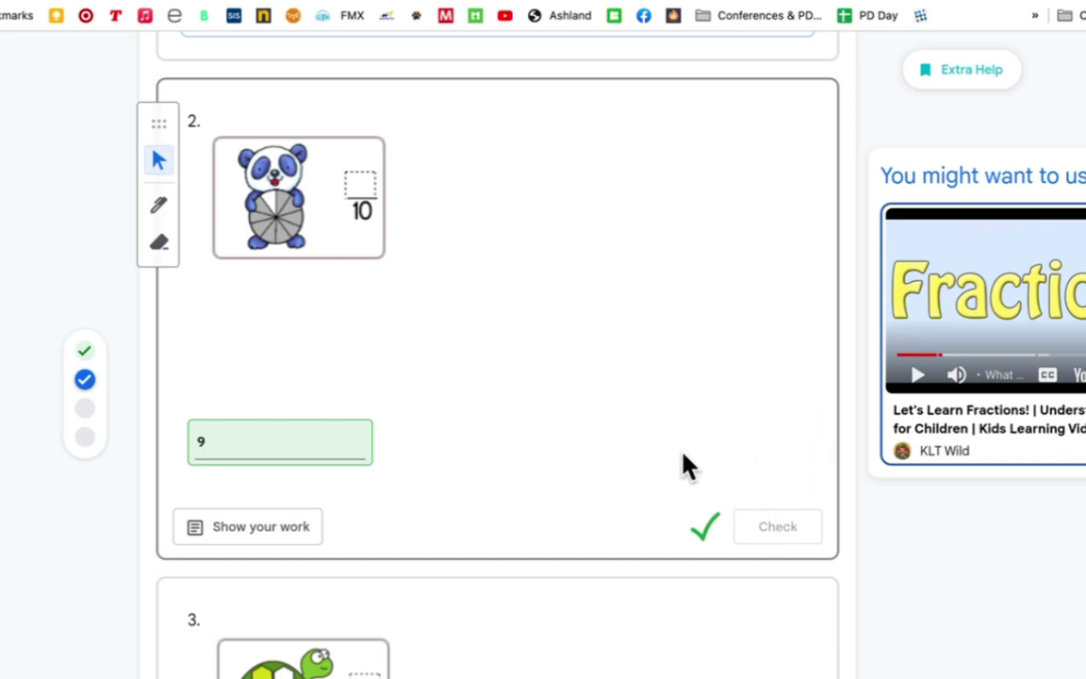
Leave the student preview for the practice set editor and go to the Classroom home page.
scroll(686, 464, up, 10)
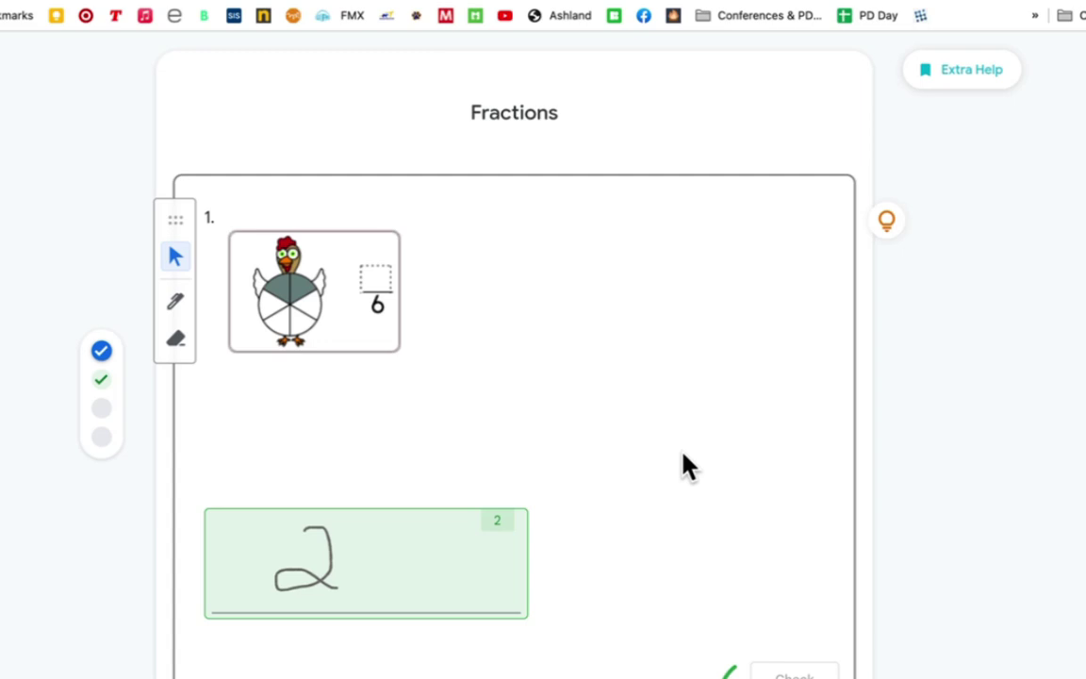
click(429, 2)
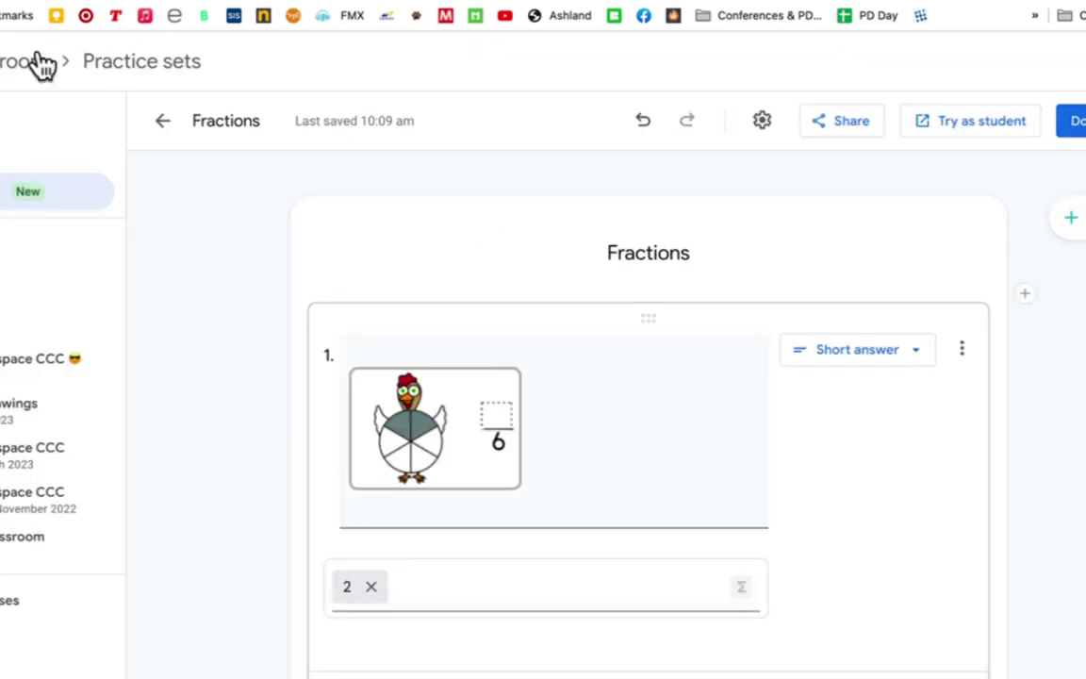
click(7, 70)
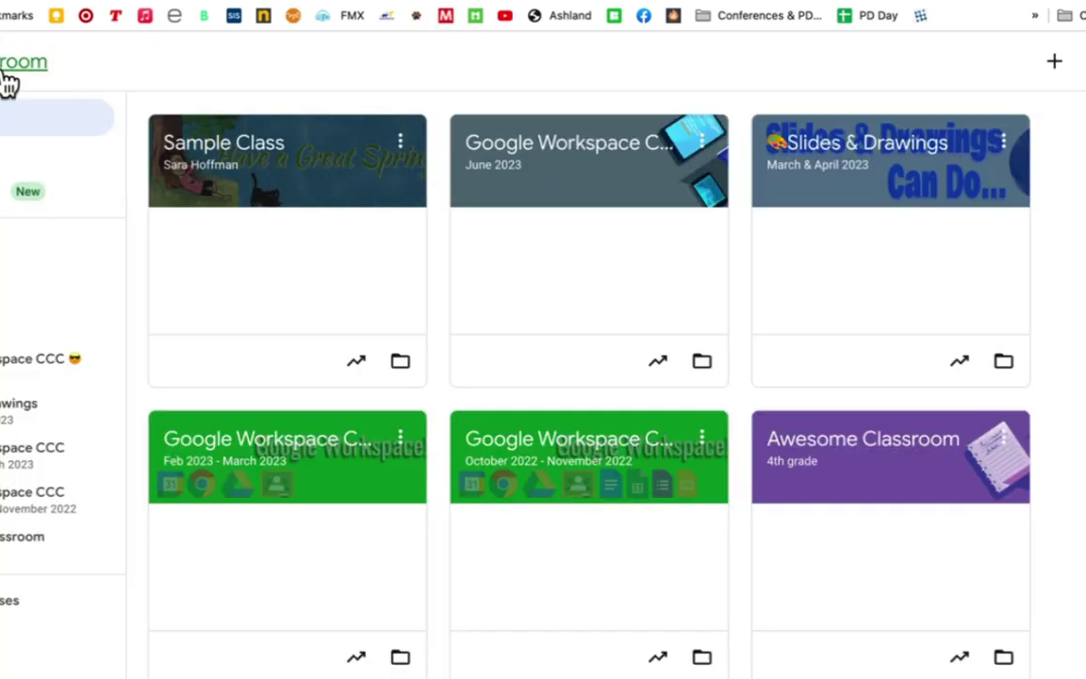